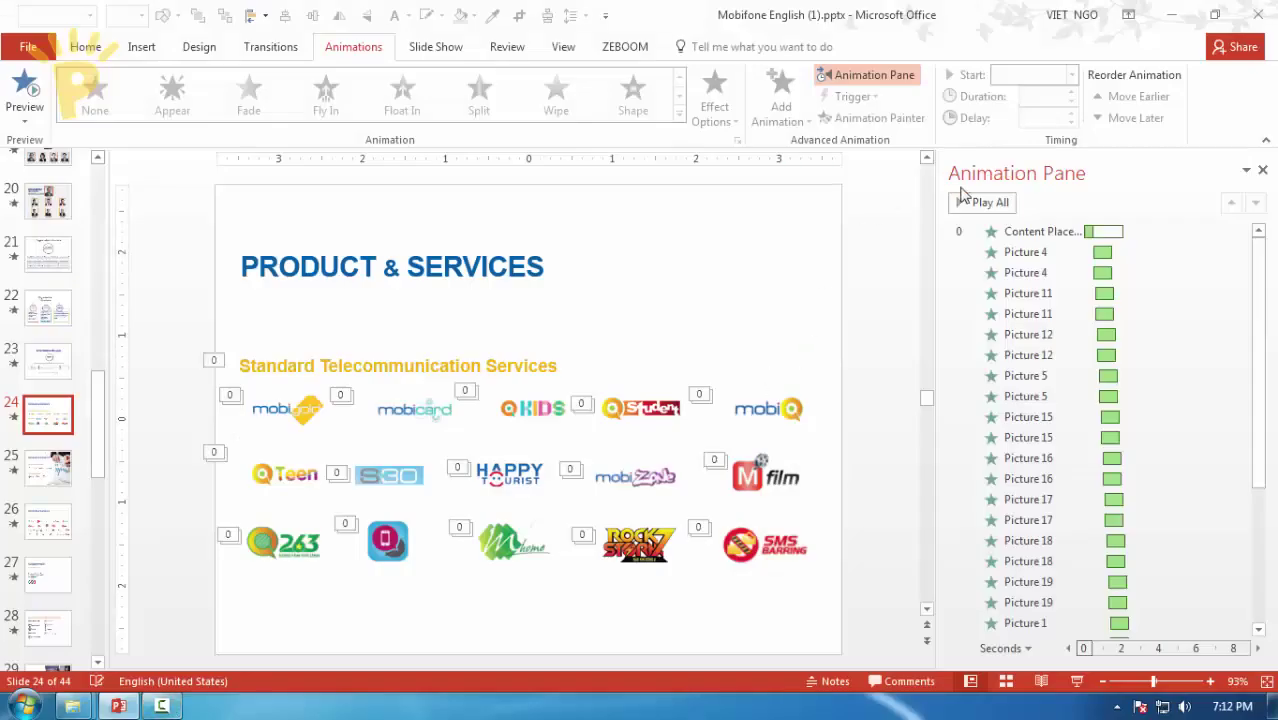
# Step: Preview the logo entrance animations on slides 24, 25 and 26 in turn
pyautogui.click(970, 201)
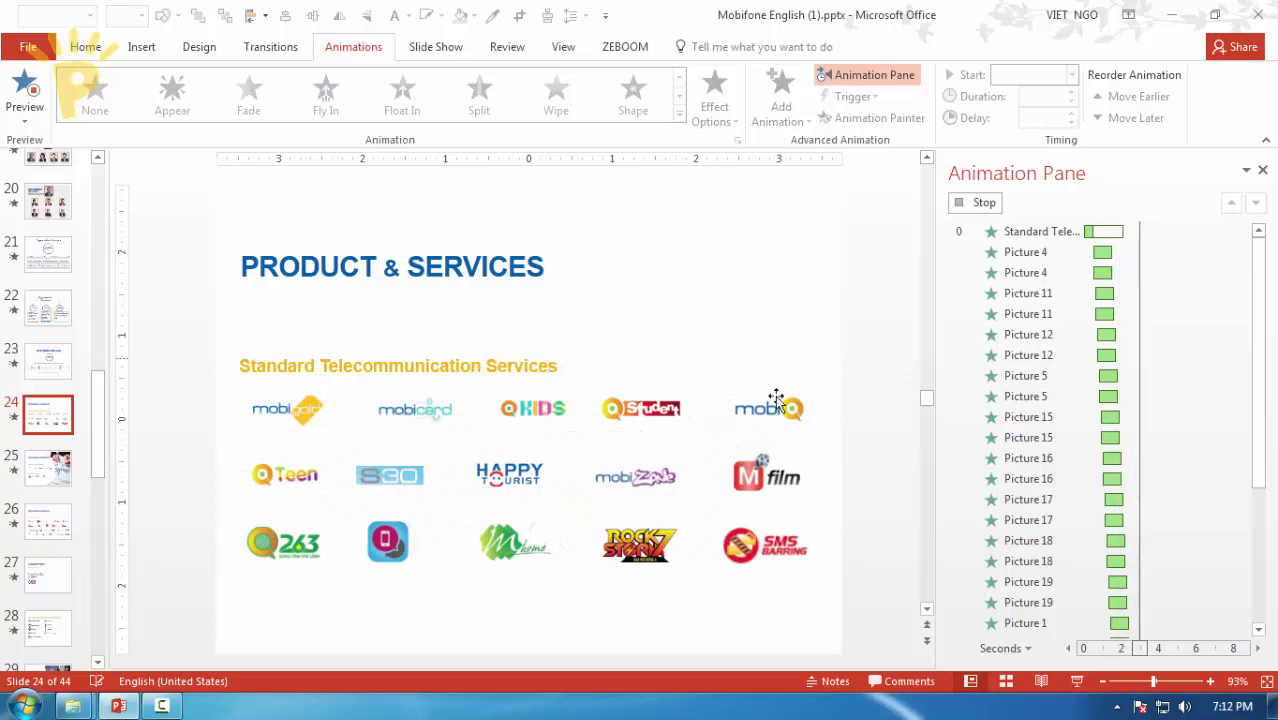
pyautogui.click(48, 468)
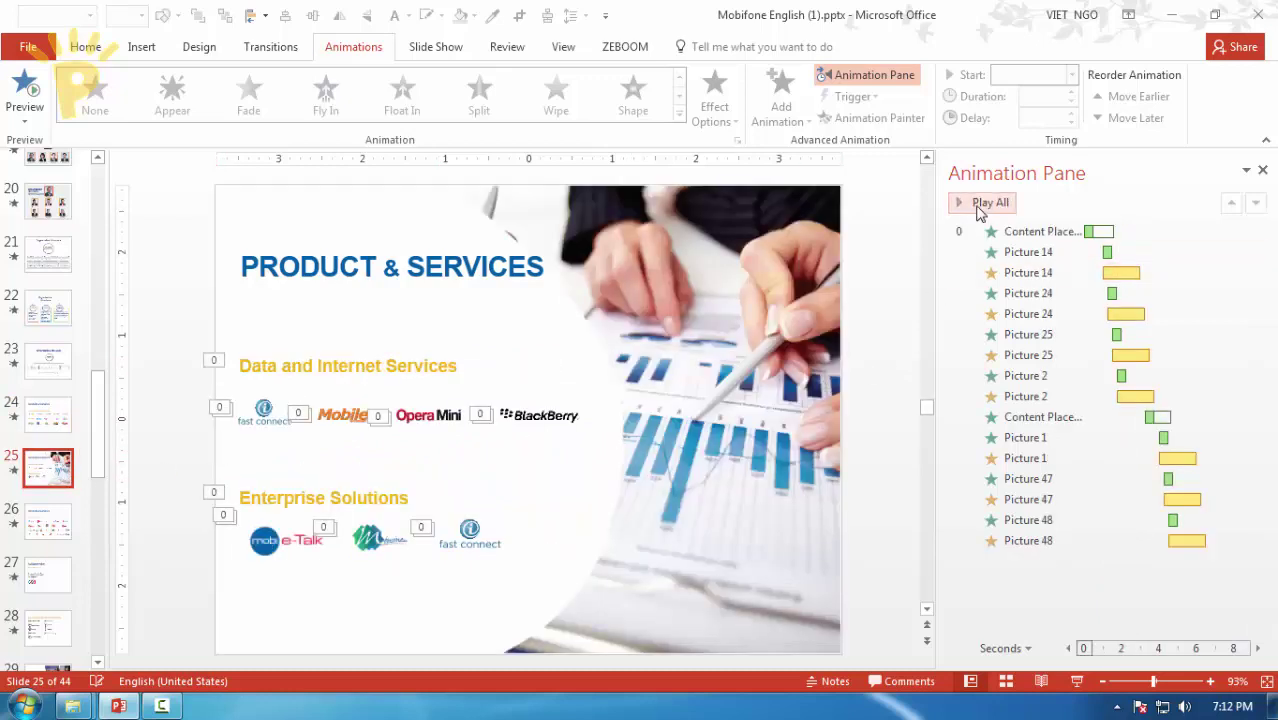
pyautogui.click(978, 202)
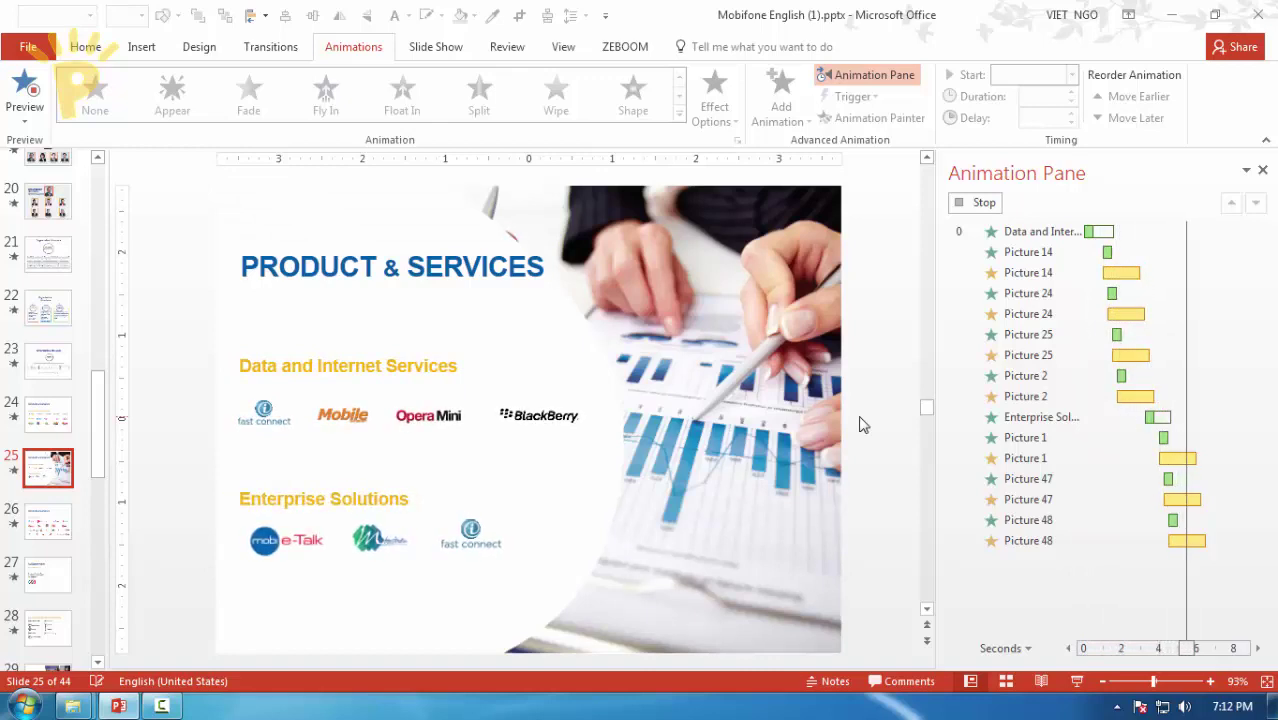
pyautogui.click(43, 530)
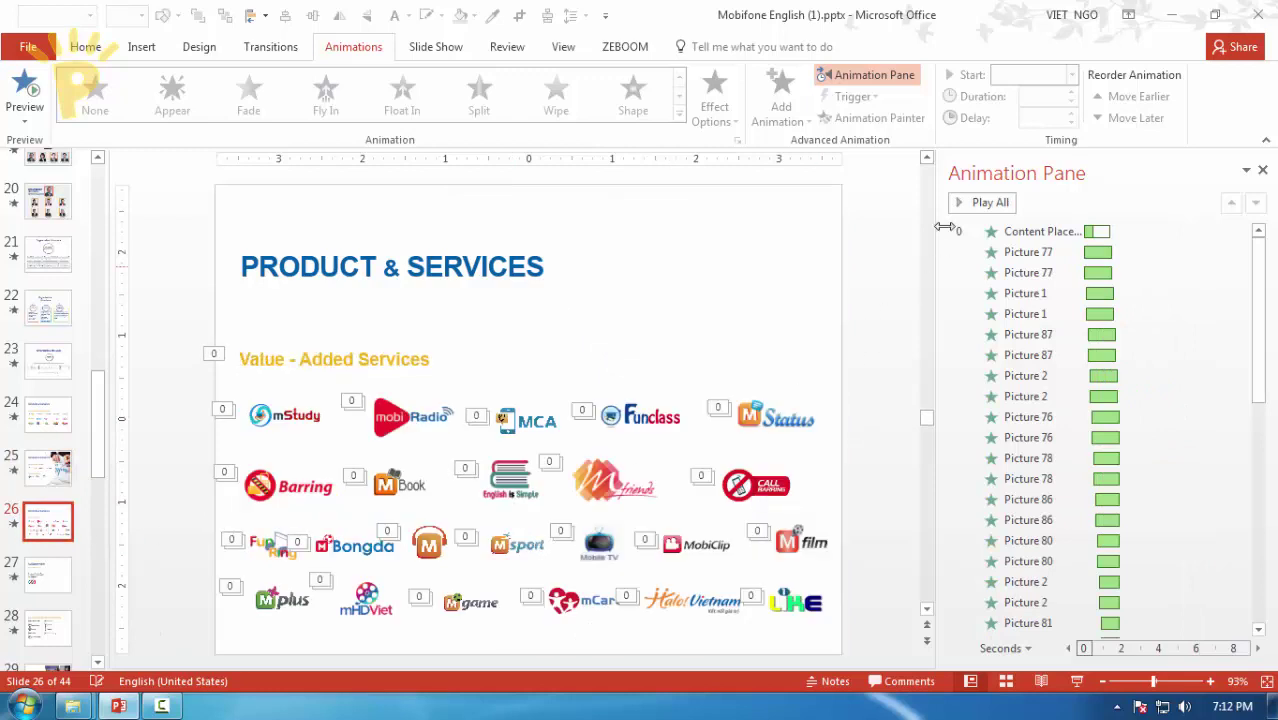
pyautogui.click(950, 212)
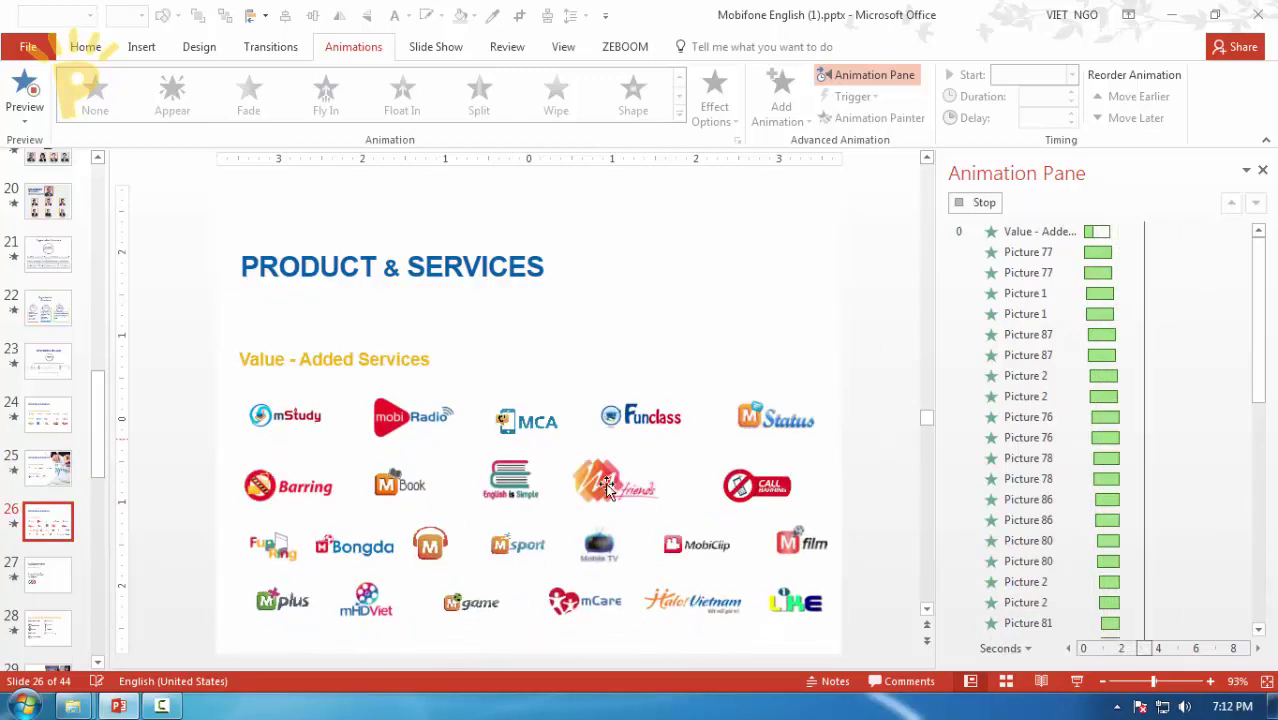
# Step: Scroll the thumbnails down and go to slide 41, Our Partners
pyautogui.moveTo(98, 414); pyautogui.dragTo(93, 588)
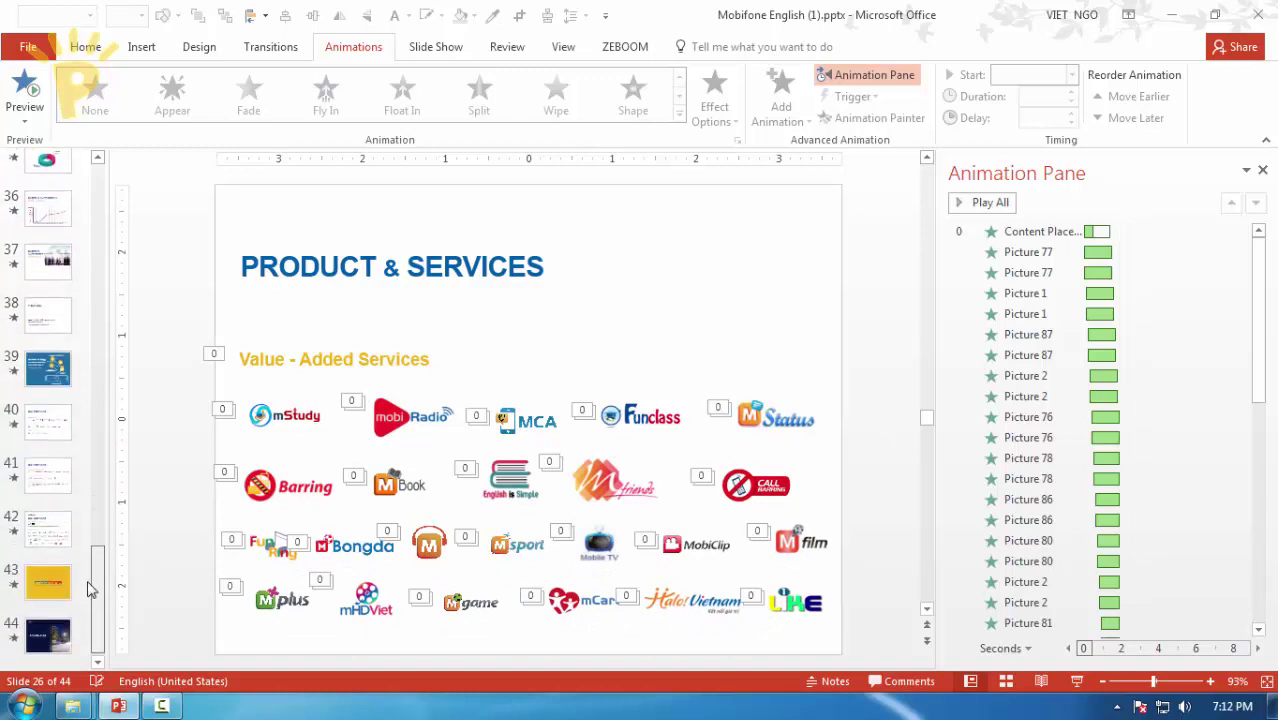
pyautogui.click(35, 430)
pyautogui.press('Down')
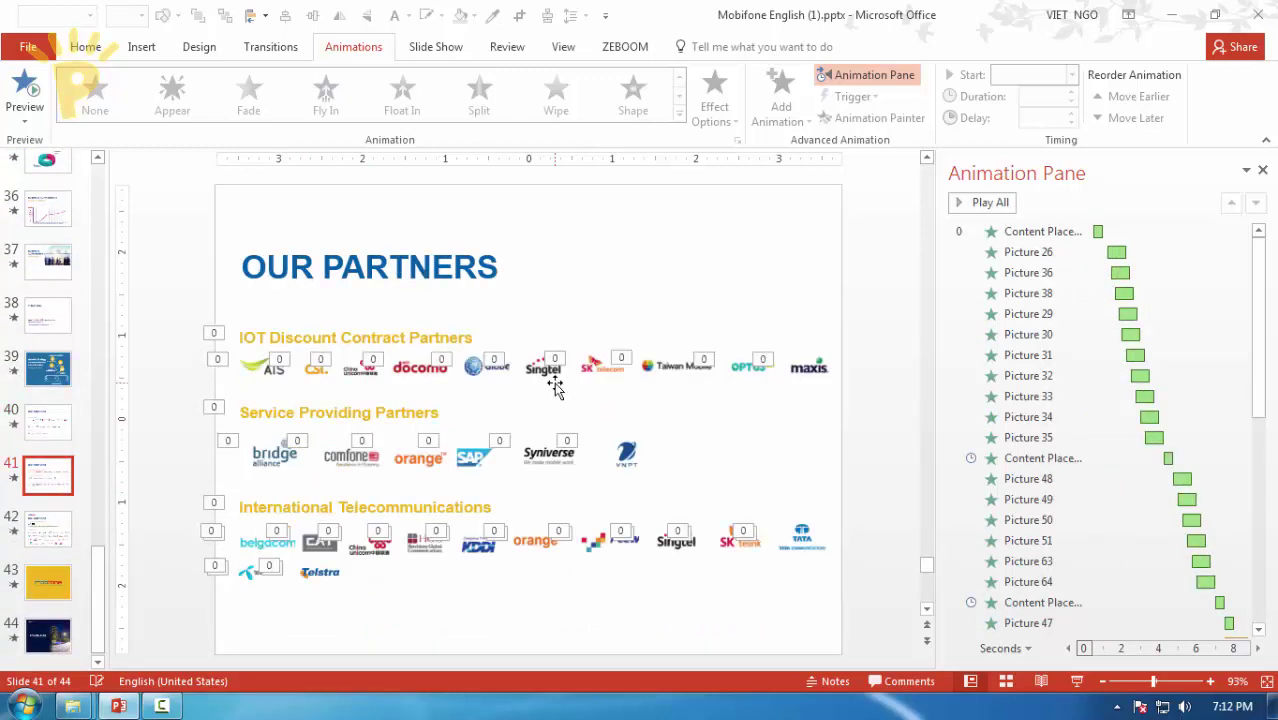
# Step: Play all of slide 41's partner-logo animations, then replay from the International Telecommunications heading
pyautogui.click(960, 206)
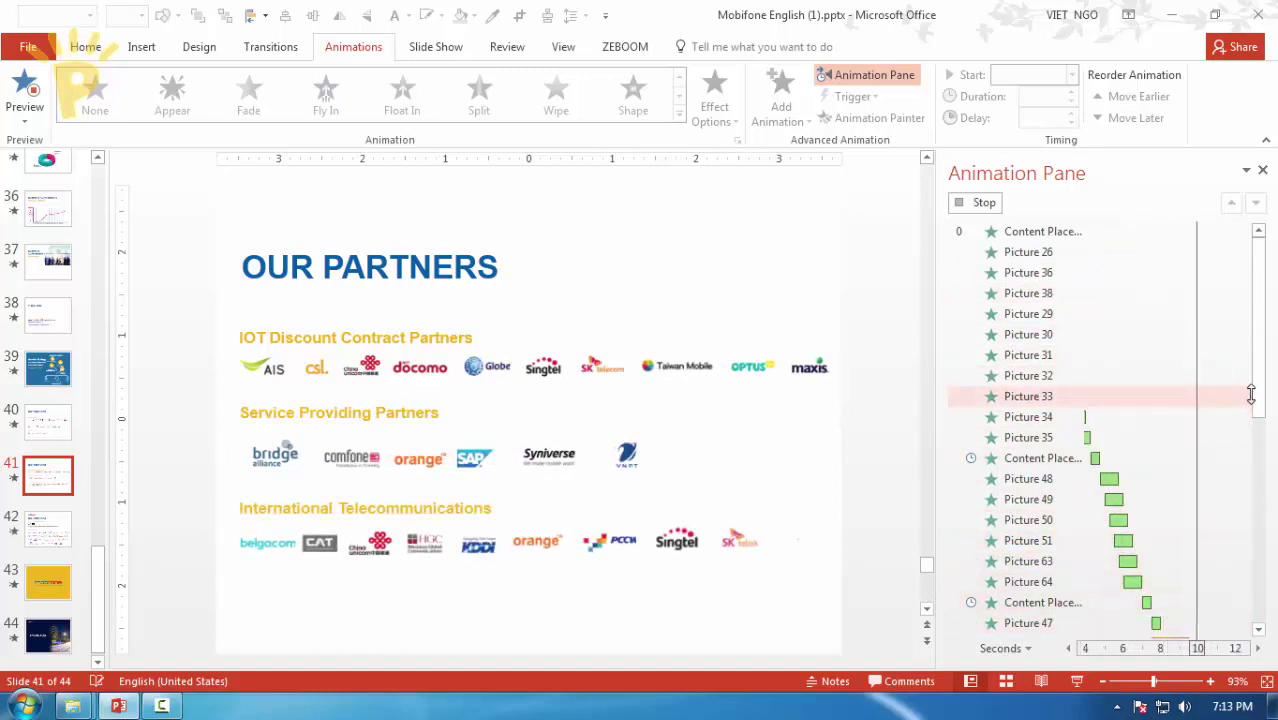
pyautogui.moveTo(1262, 408); pyautogui.dragTo(1258, 527)
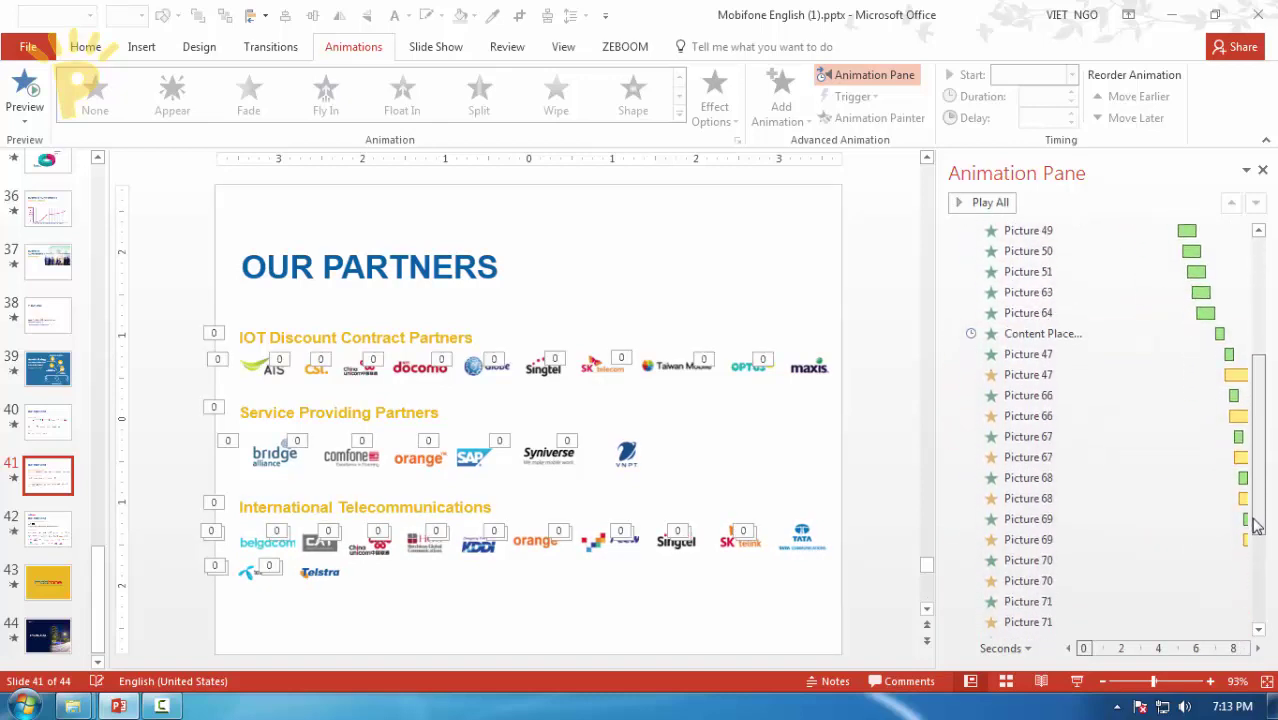
pyautogui.click(1024, 333)
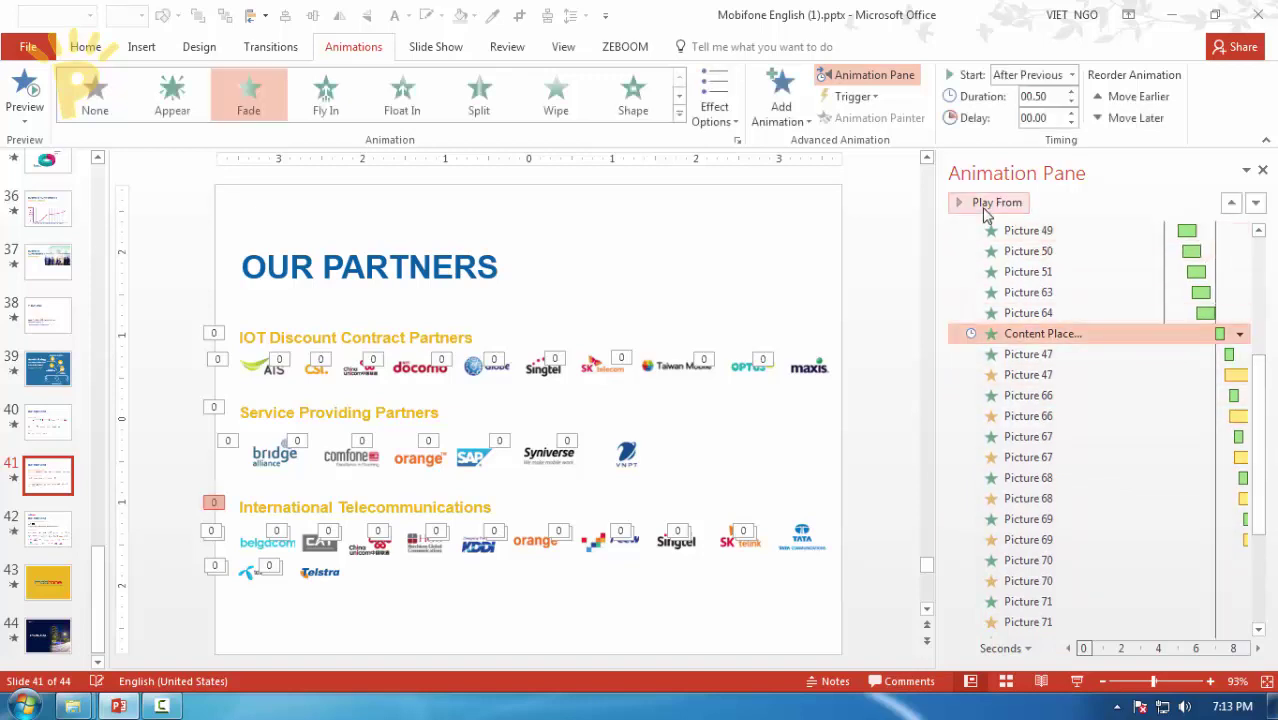
pyautogui.click(987, 203)
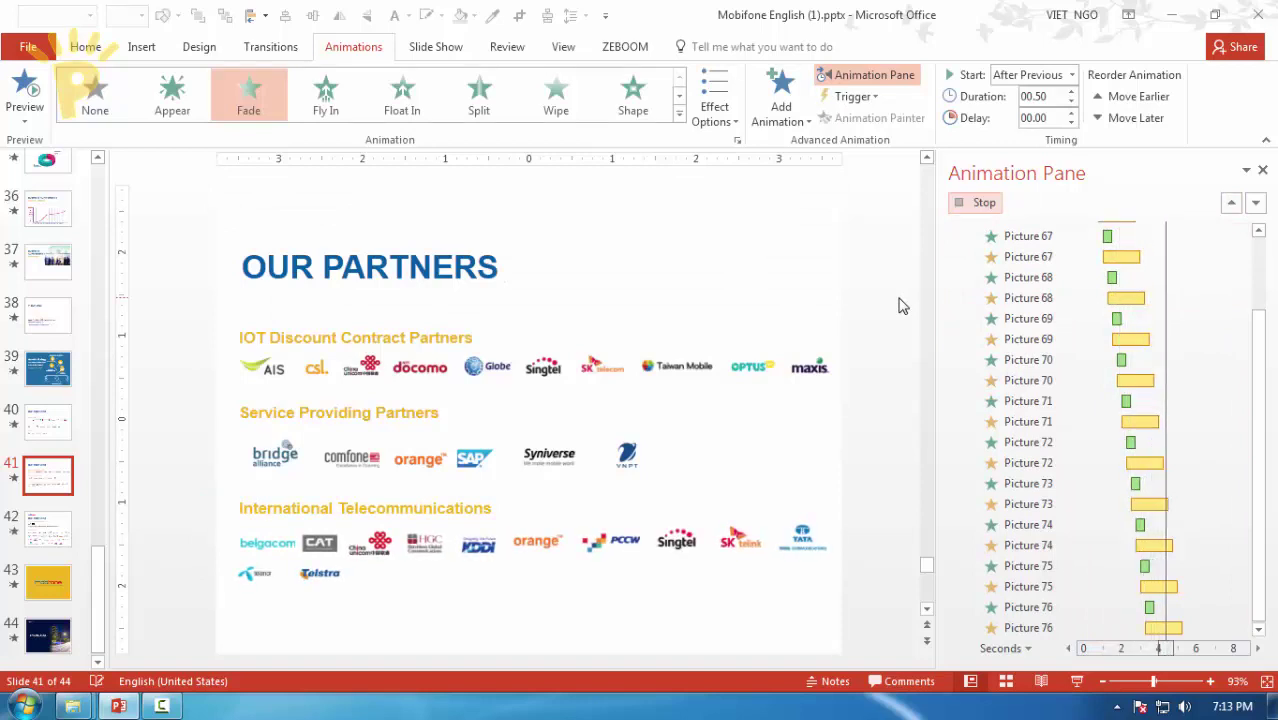
pyautogui.click(50, 541)
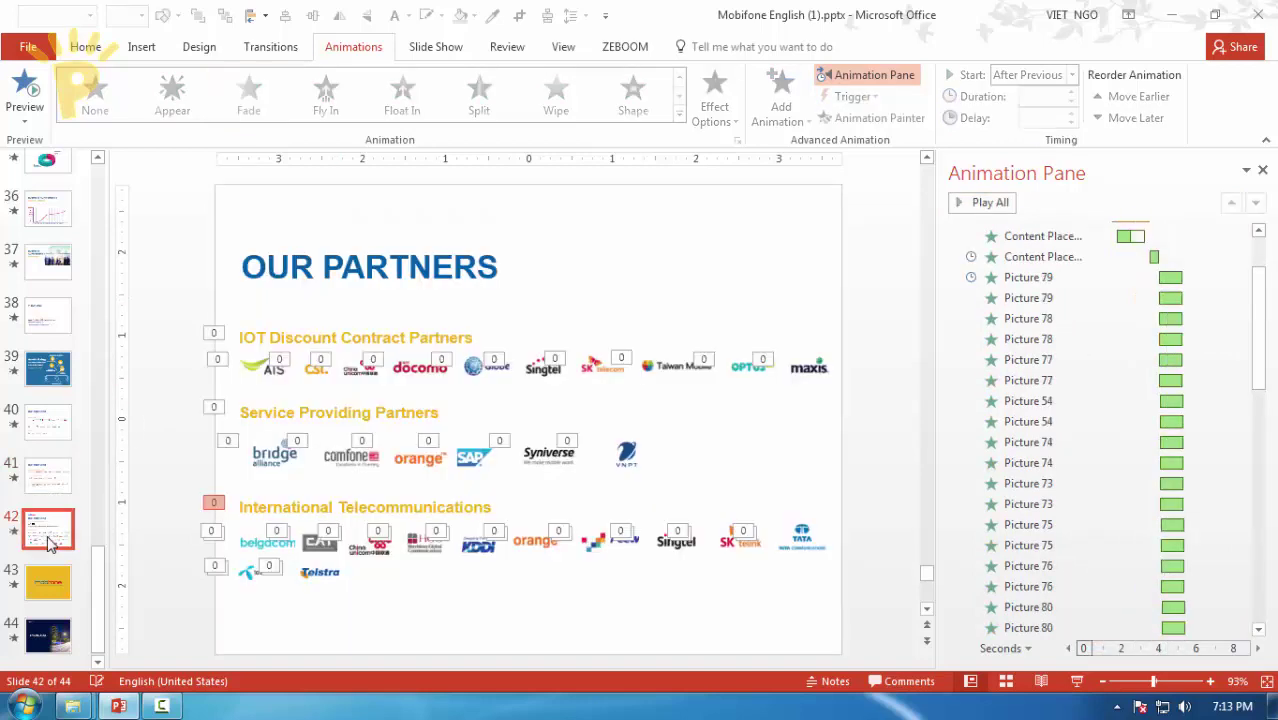
pyautogui.click(1008, 236)
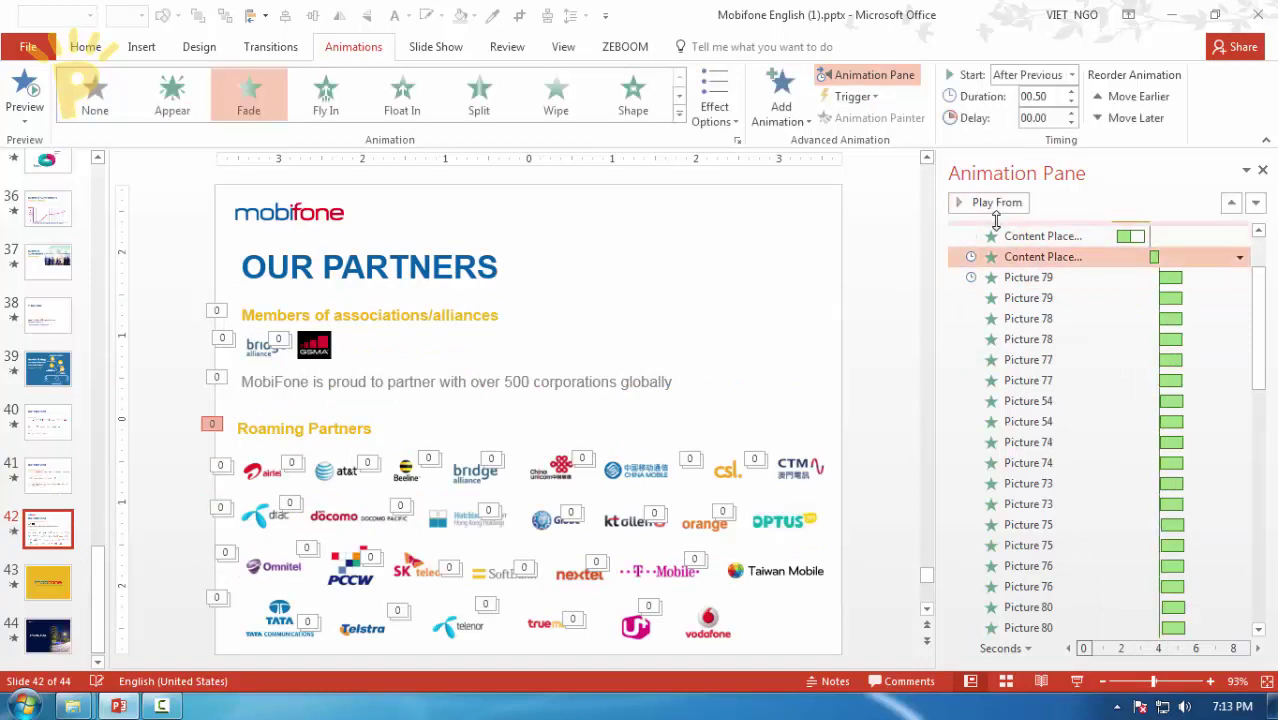
pyautogui.click(985, 202)
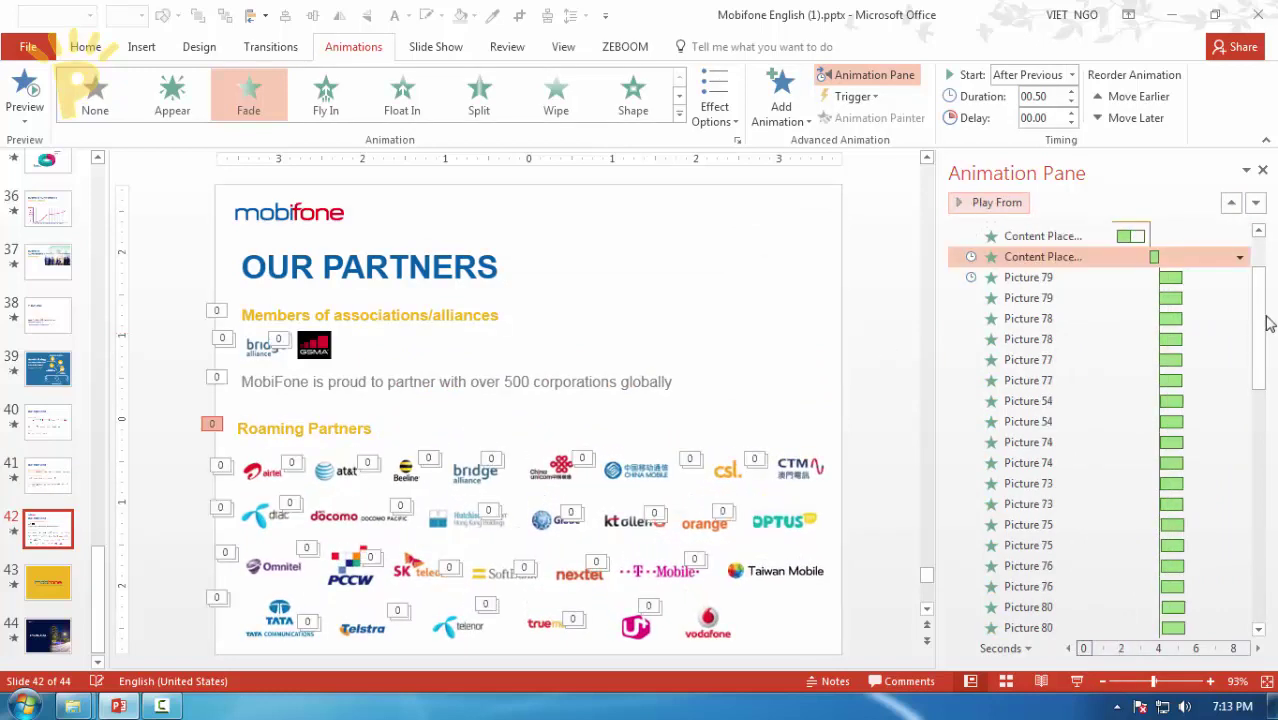
pyautogui.moveTo(1266, 318); pyautogui.dragTo(1266, 590)
pyautogui.click(1110, 627)
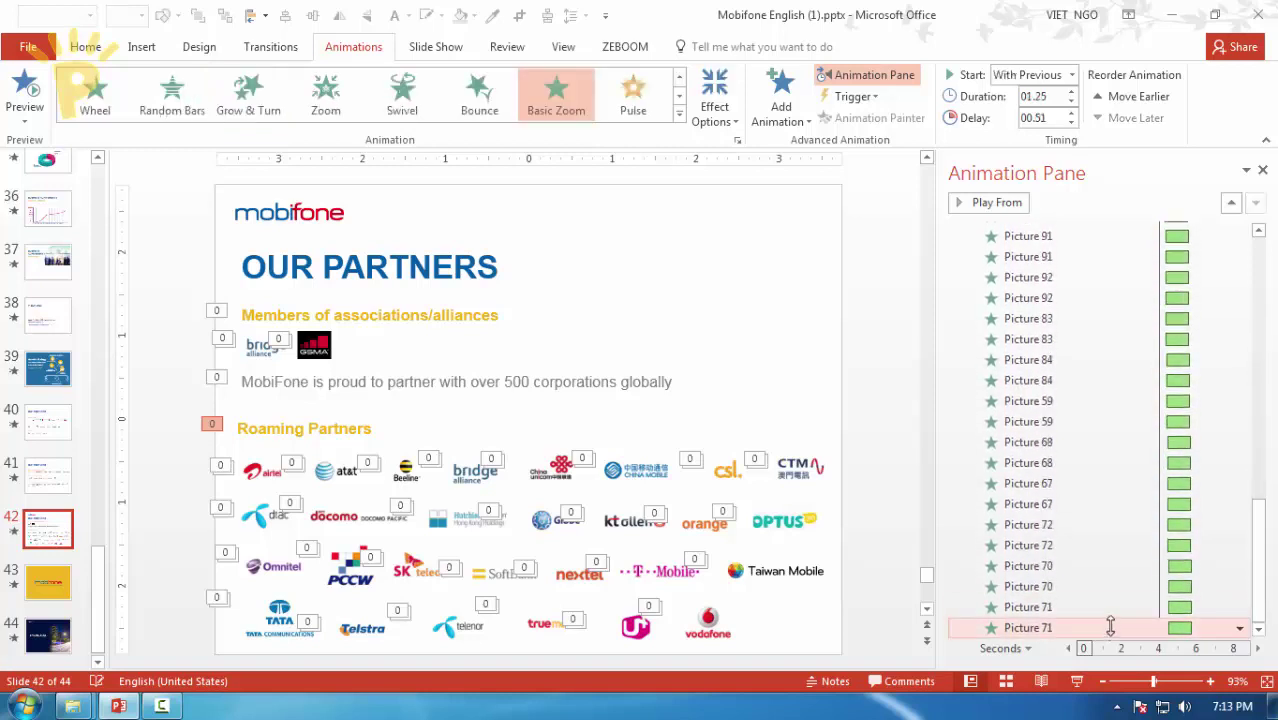
pyautogui.click(1110, 607)
pyautogui.click(1110, 586)
pyautogui.click(1110, 566)
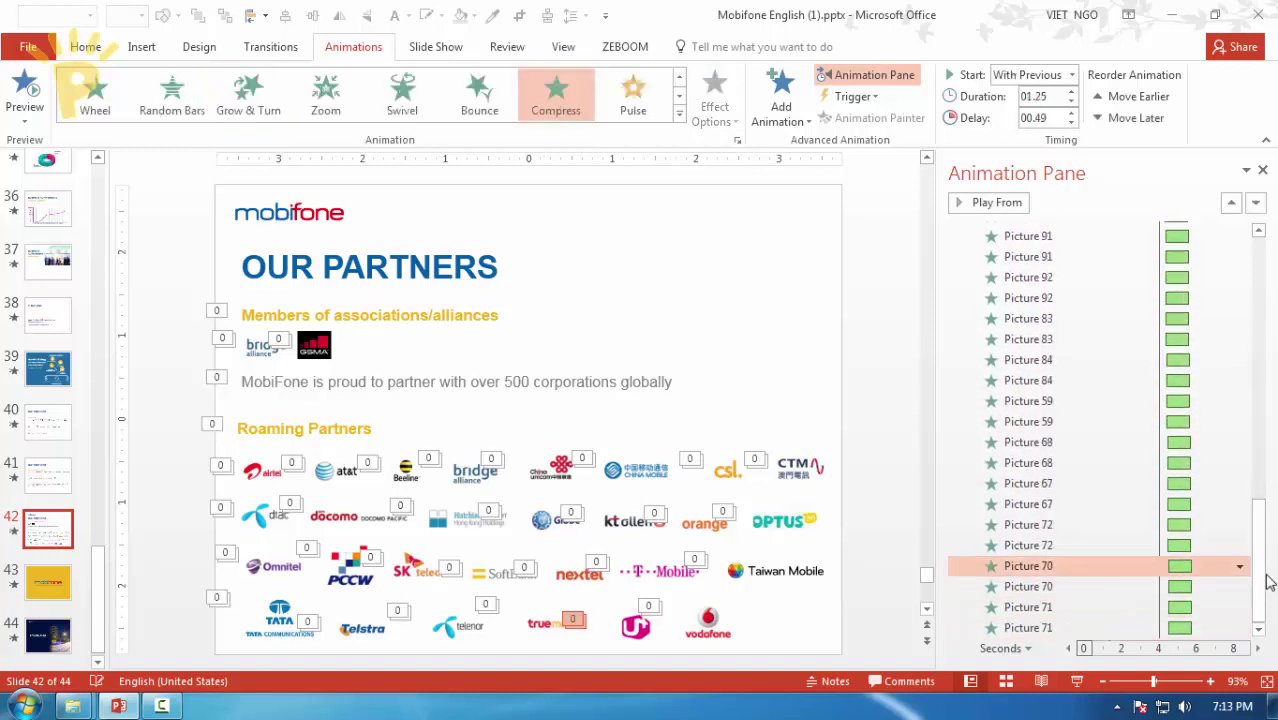
pyautogui.moveTo(1268, 583); pyautogui.dragTo(1268, 387)
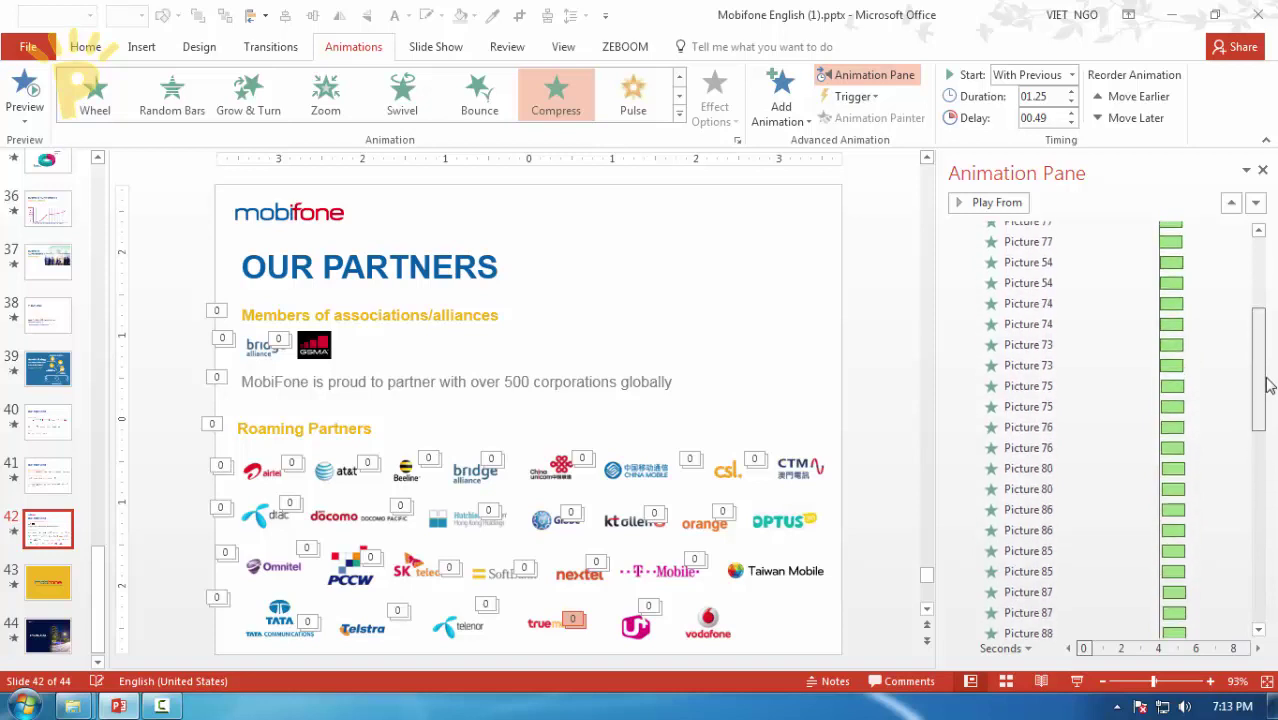
pyautogui.click(250, 478)
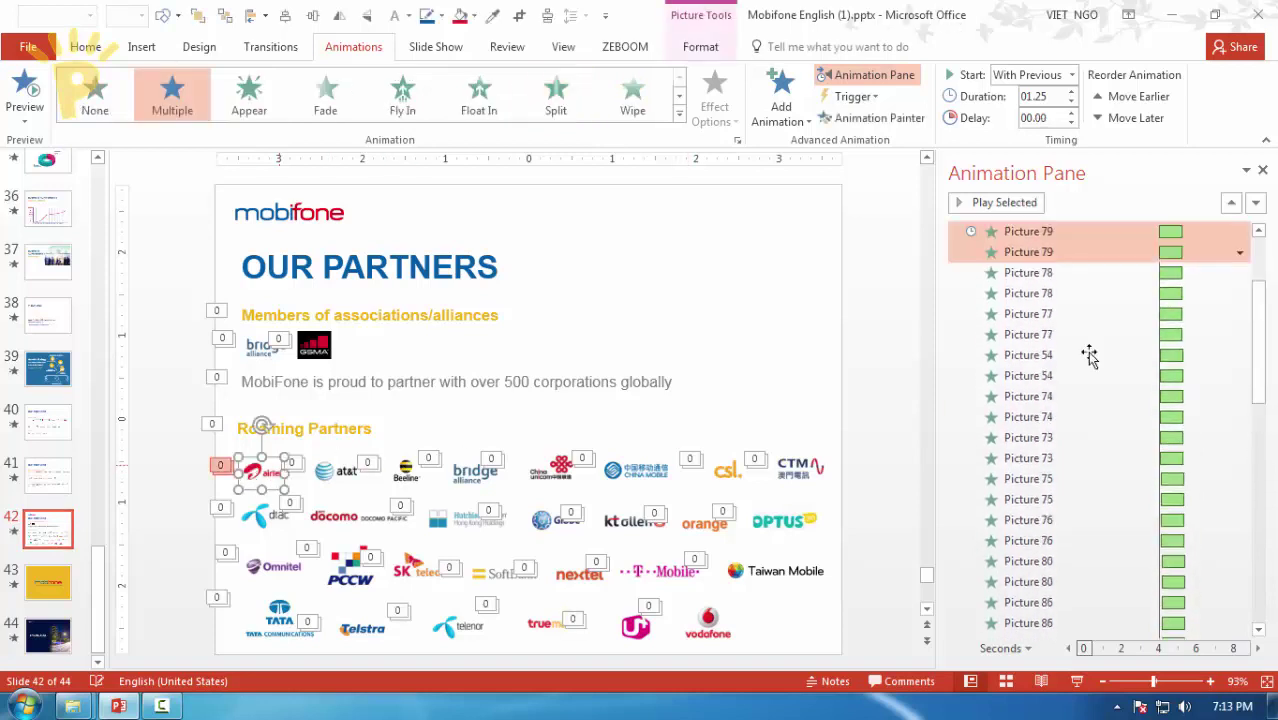
pyautogui.scroll(2, 1148, 349)
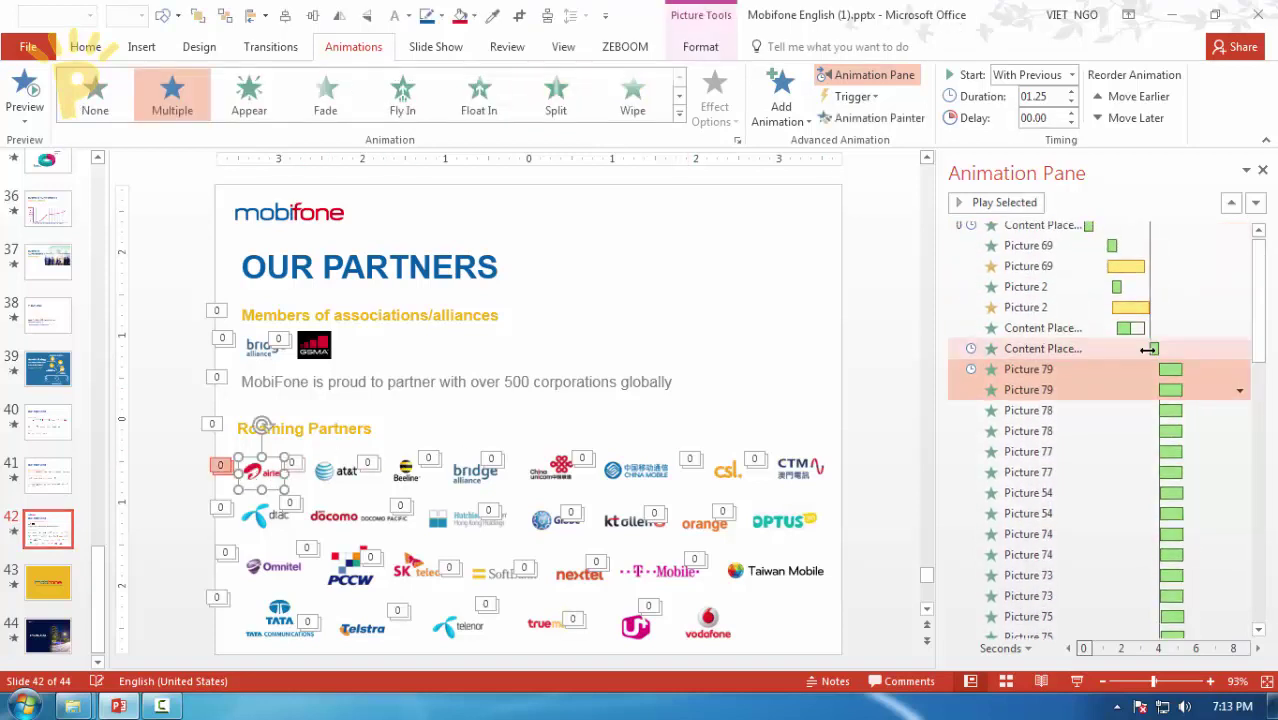
pyautogui.click(1042, 369)
pyautogui.press('Down')
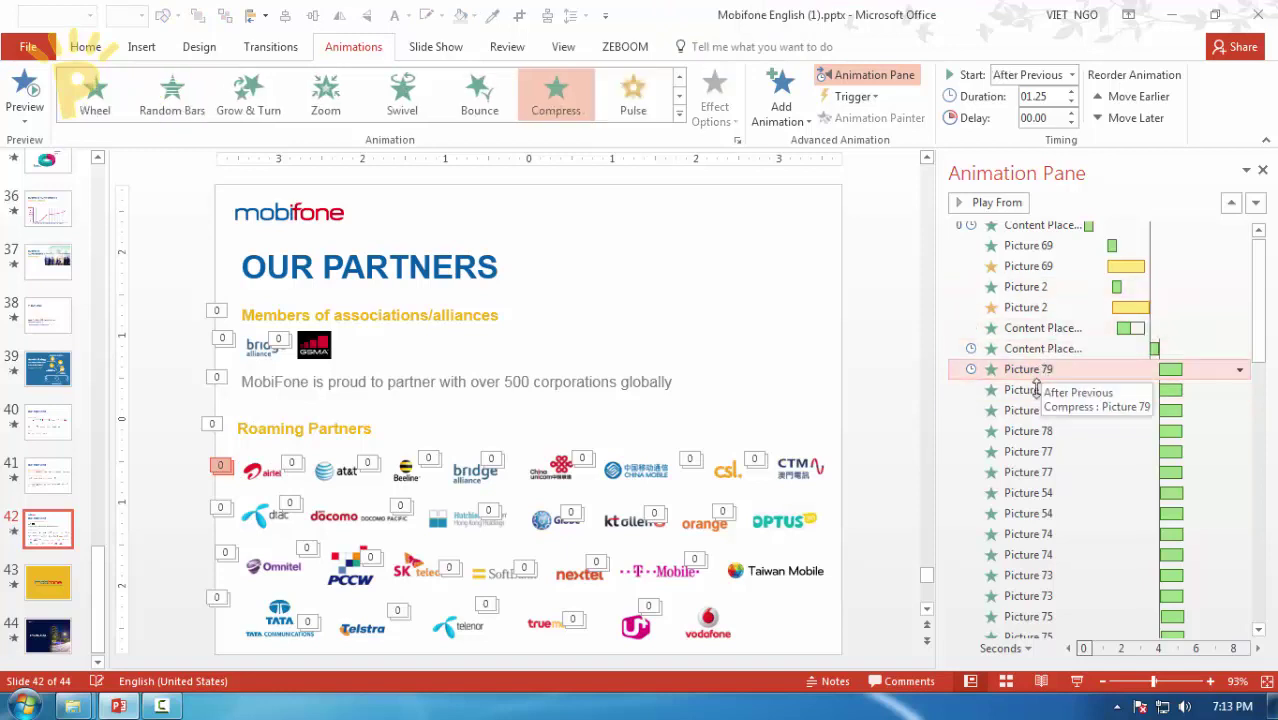
pyautogui.keyDown('ctrl'); pyautogui.click(1042, 369); pyautogui.keyUp('ctrl')
pyautogui.click(1055, 412)
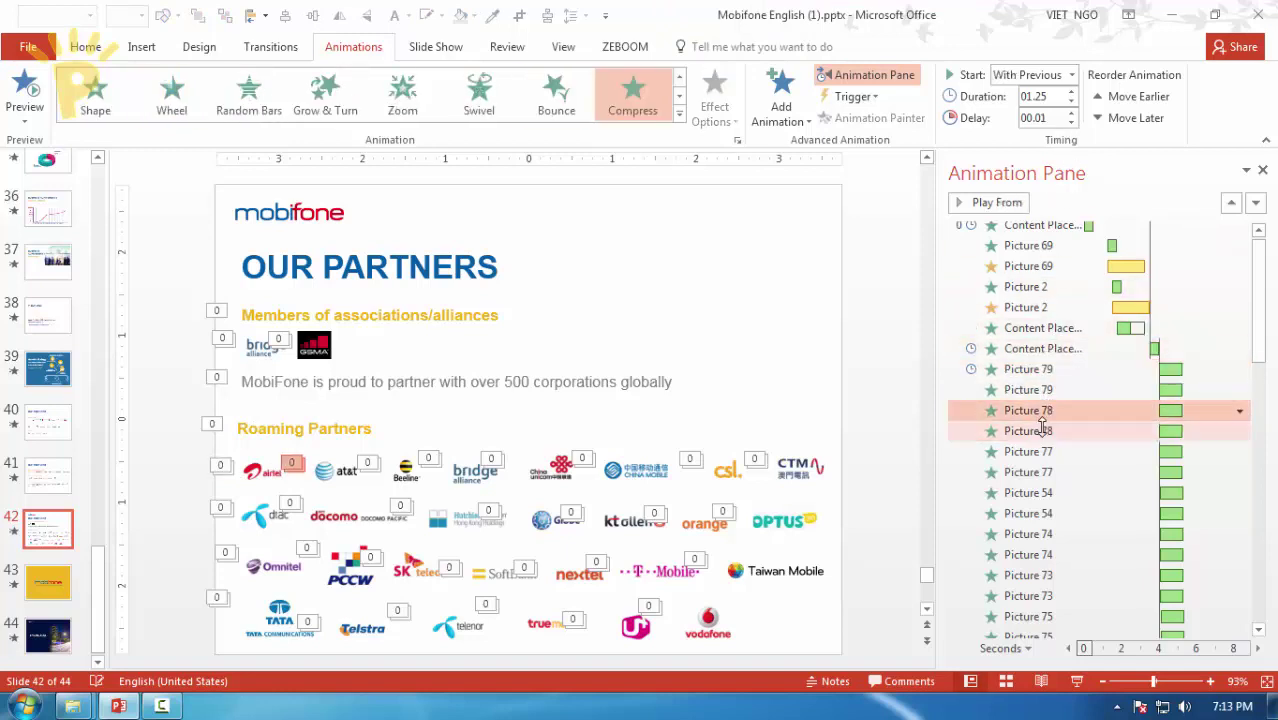
pyautogui.click(1020, 431)
pyautogui.click(1020, 451)
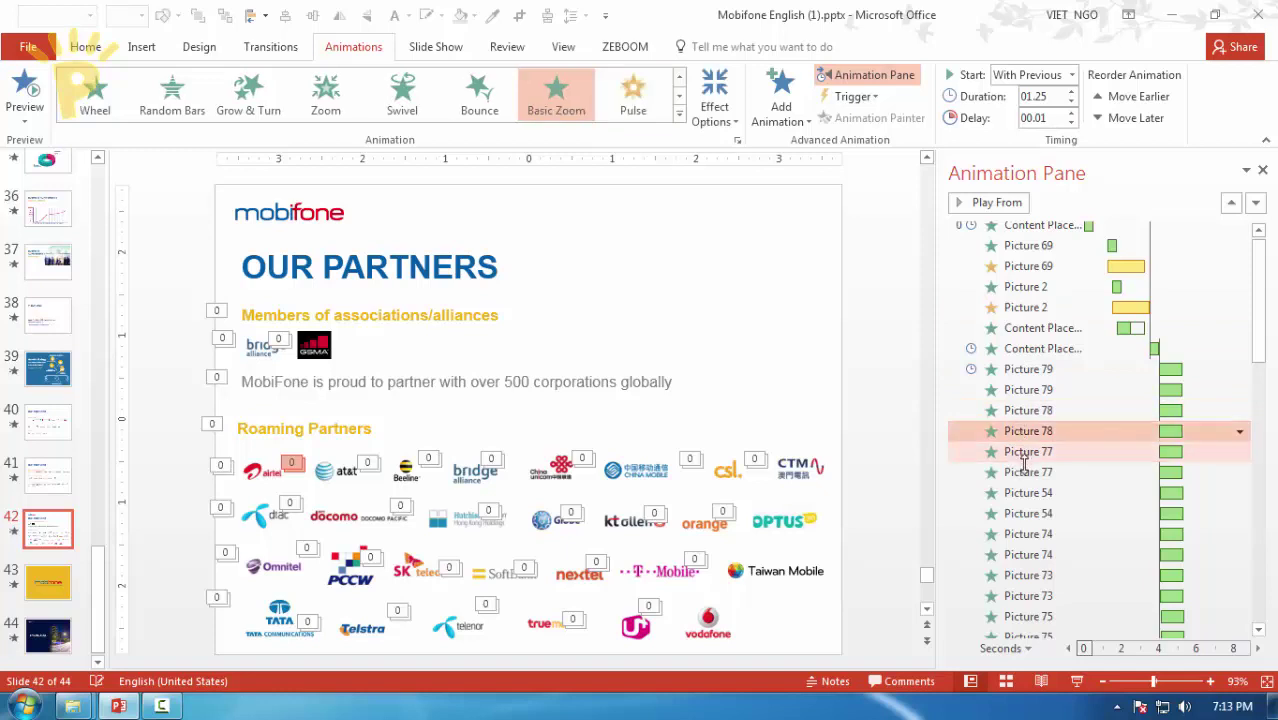
pyautogui.click(1020, 472)
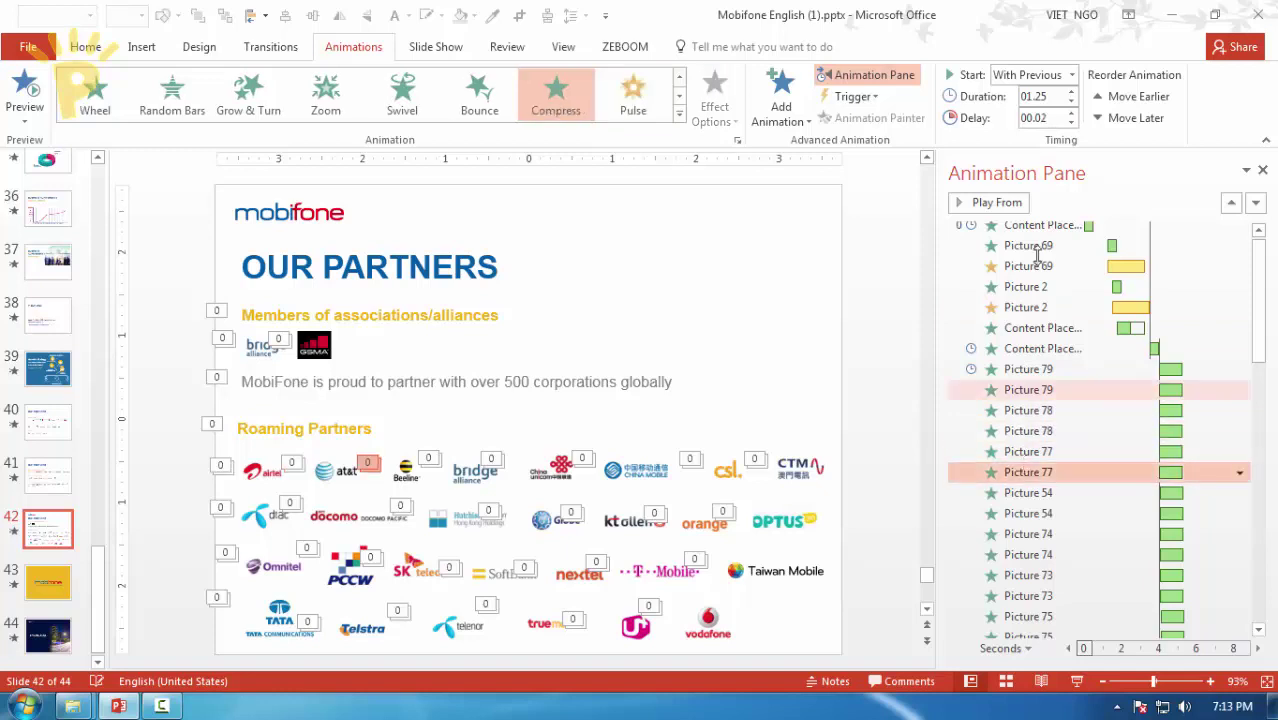
pyautogui.click(1028, 492)
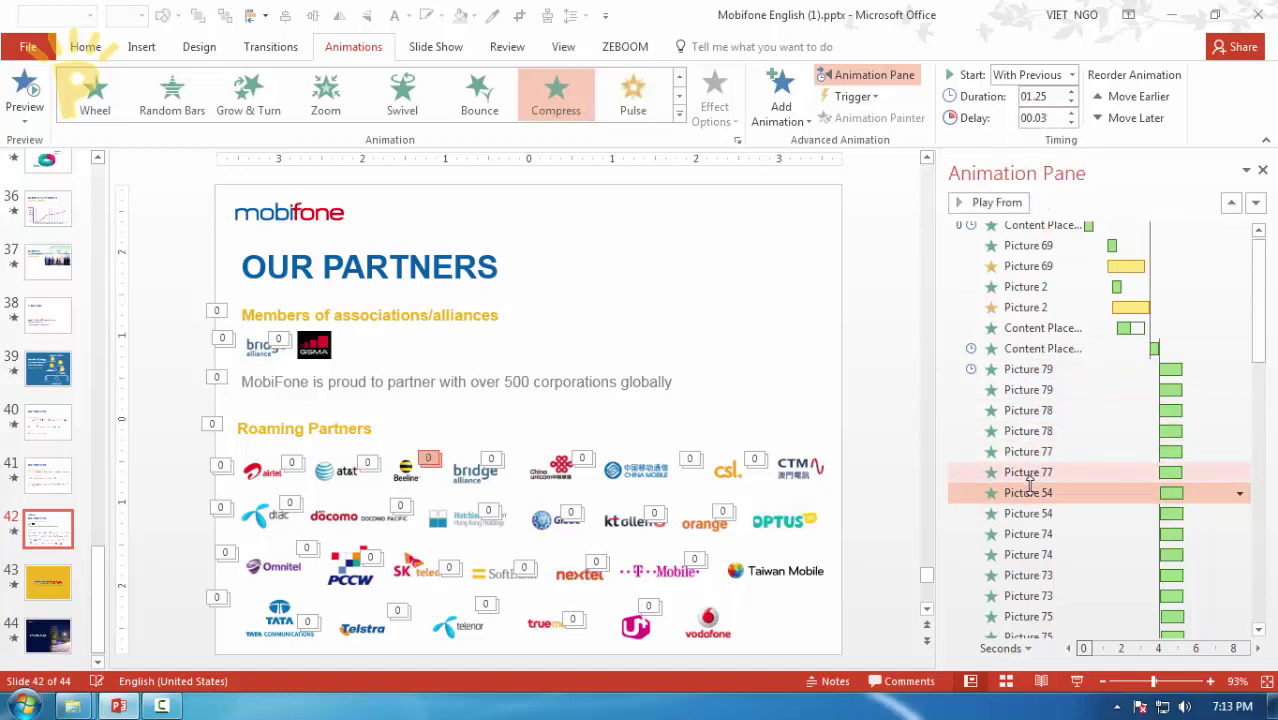
pyautogui.click(1010, 513)
pyautogui.click(1010, 534)
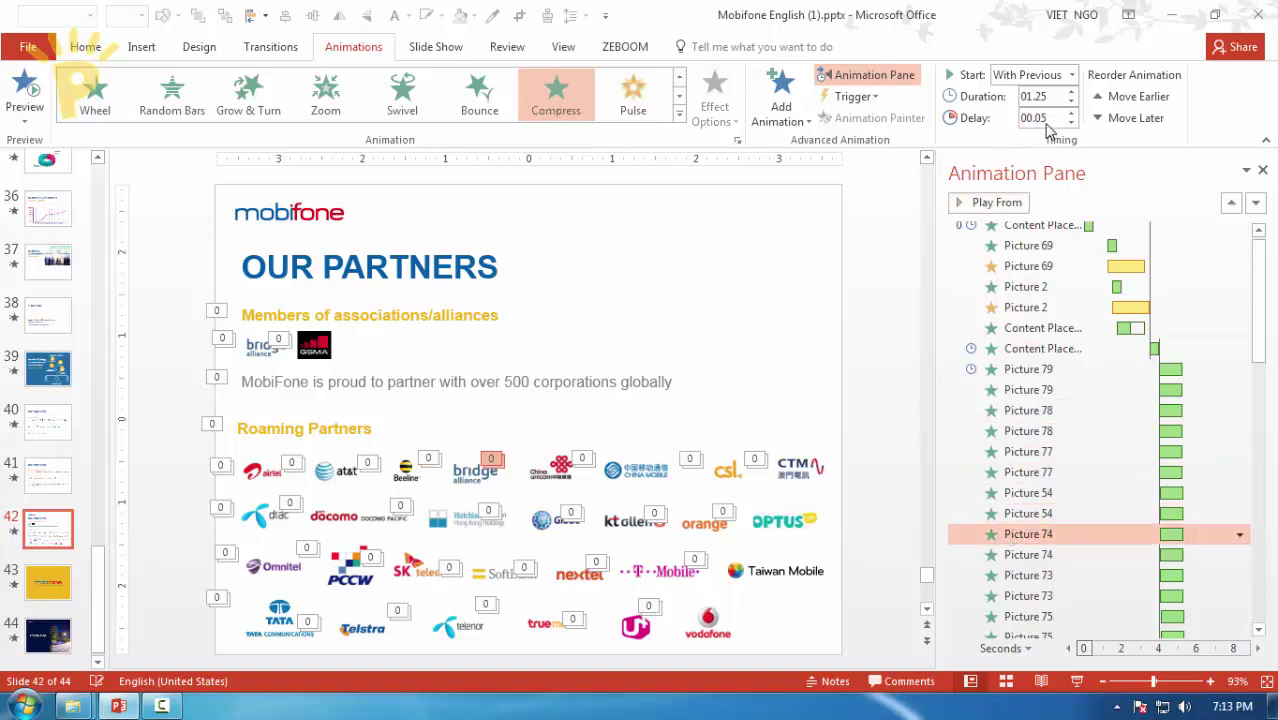
pyautogui.click(1028, 554)
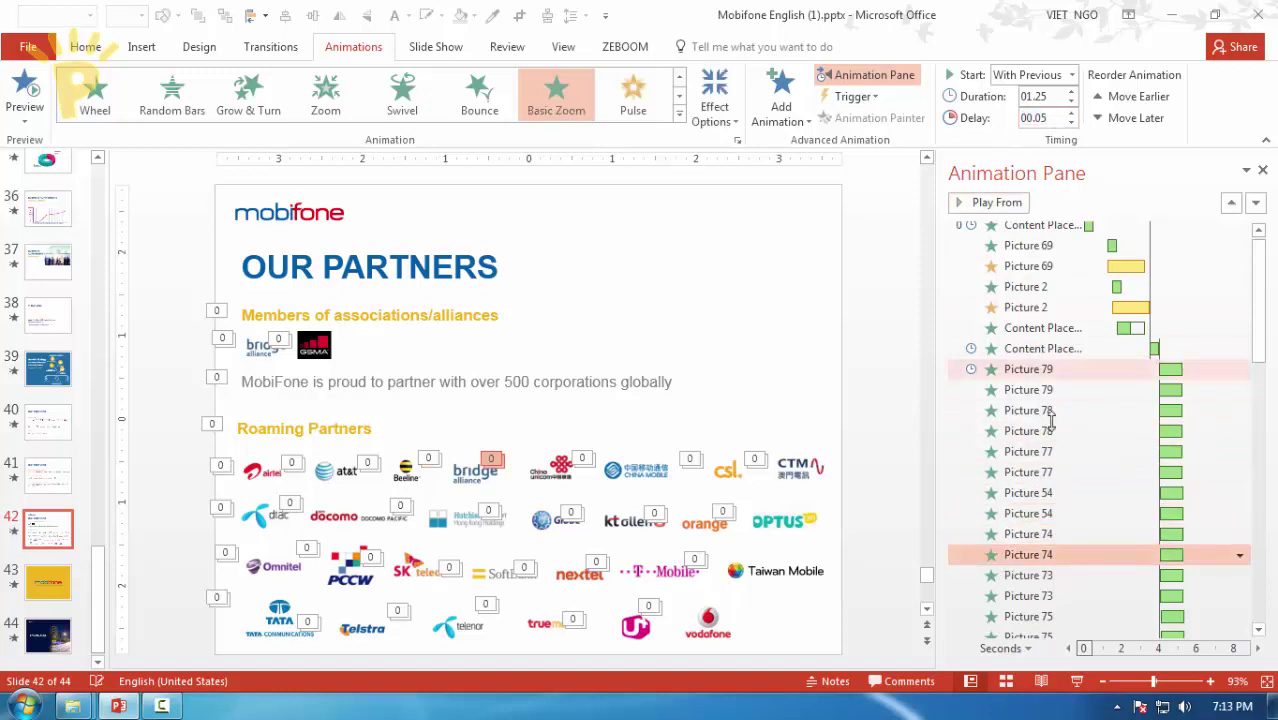
pyautogui.click(1035, 575)
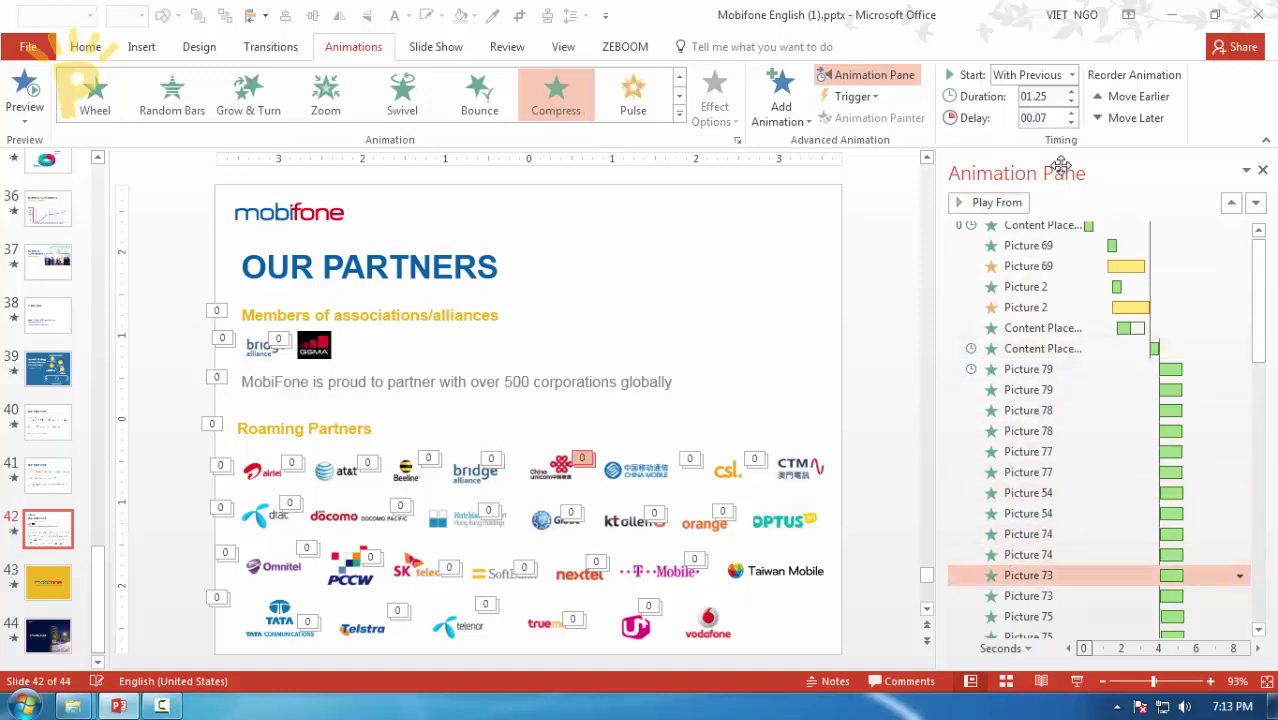
pyautogui.click(1030, 596)
pyautogui.click(1030, 634)
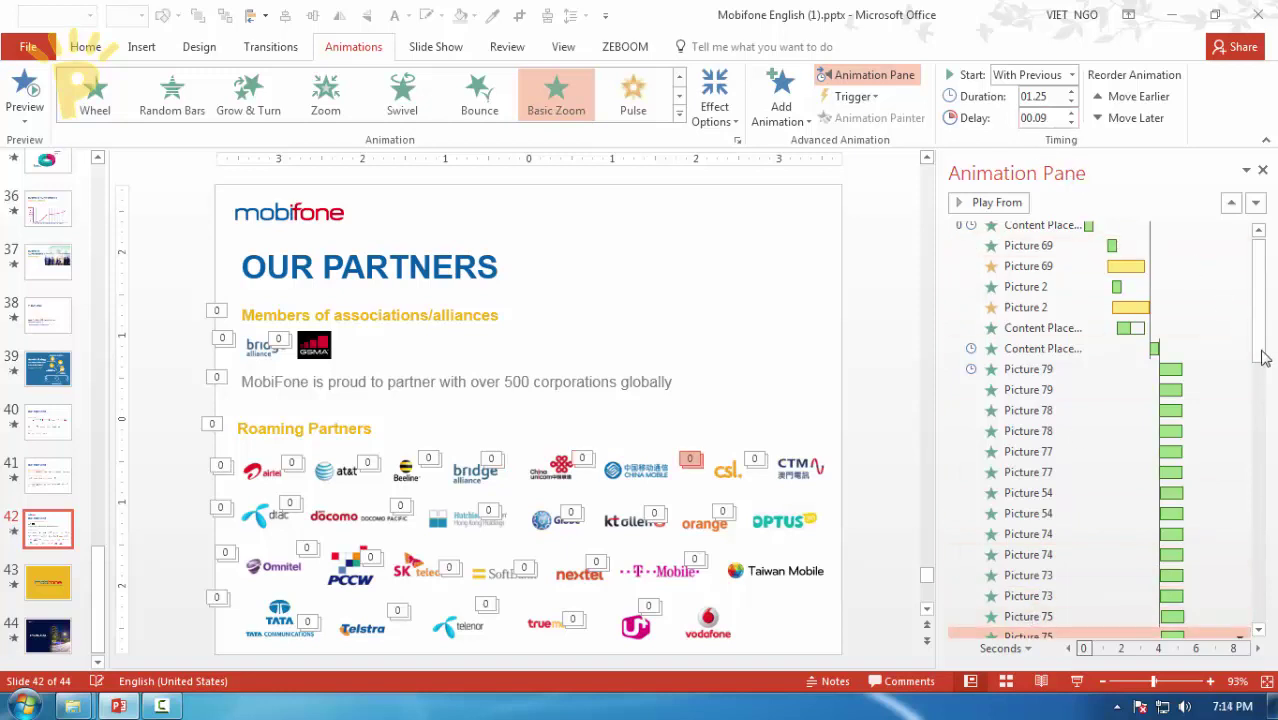
pyautogui.scroll(-3, 1100, 430)
pyautogui.scroll(-3, 1100, 430)
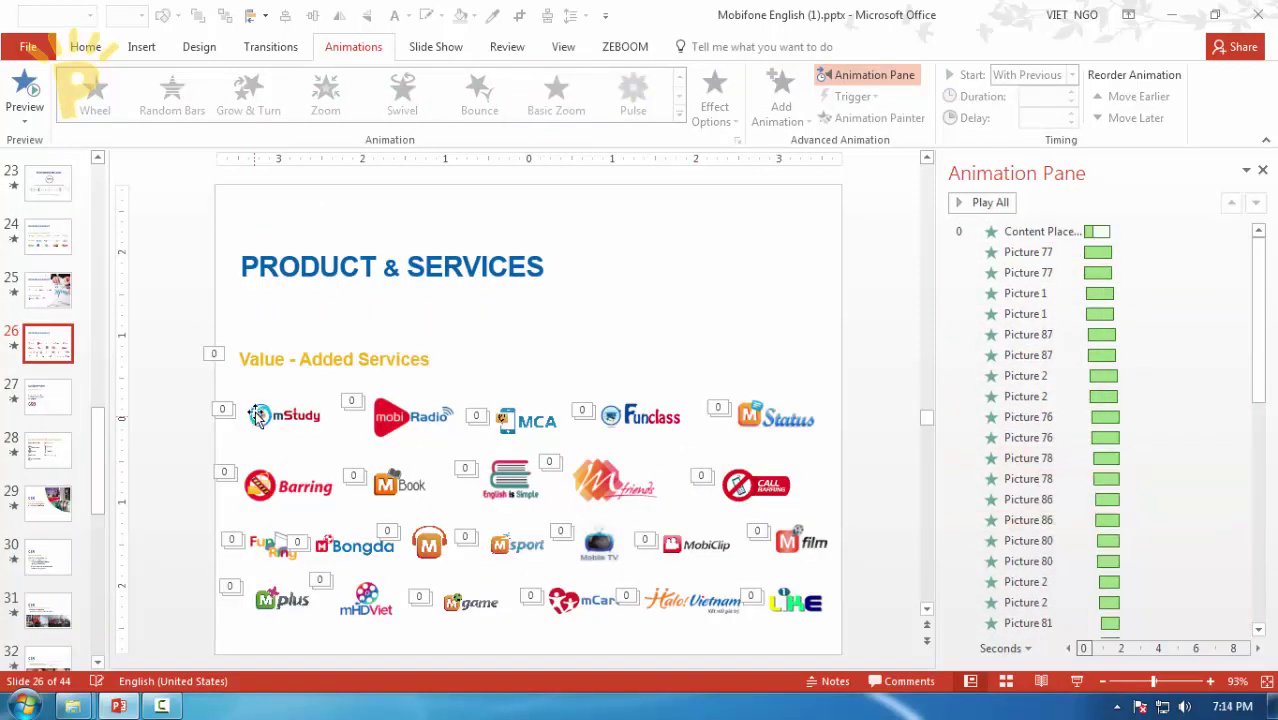
# Step: Check the animation delays of the mStudy, mobiRadio, MCA, Funclass, Status, Barring and mBook logos
pyautogui.click(256, 412)
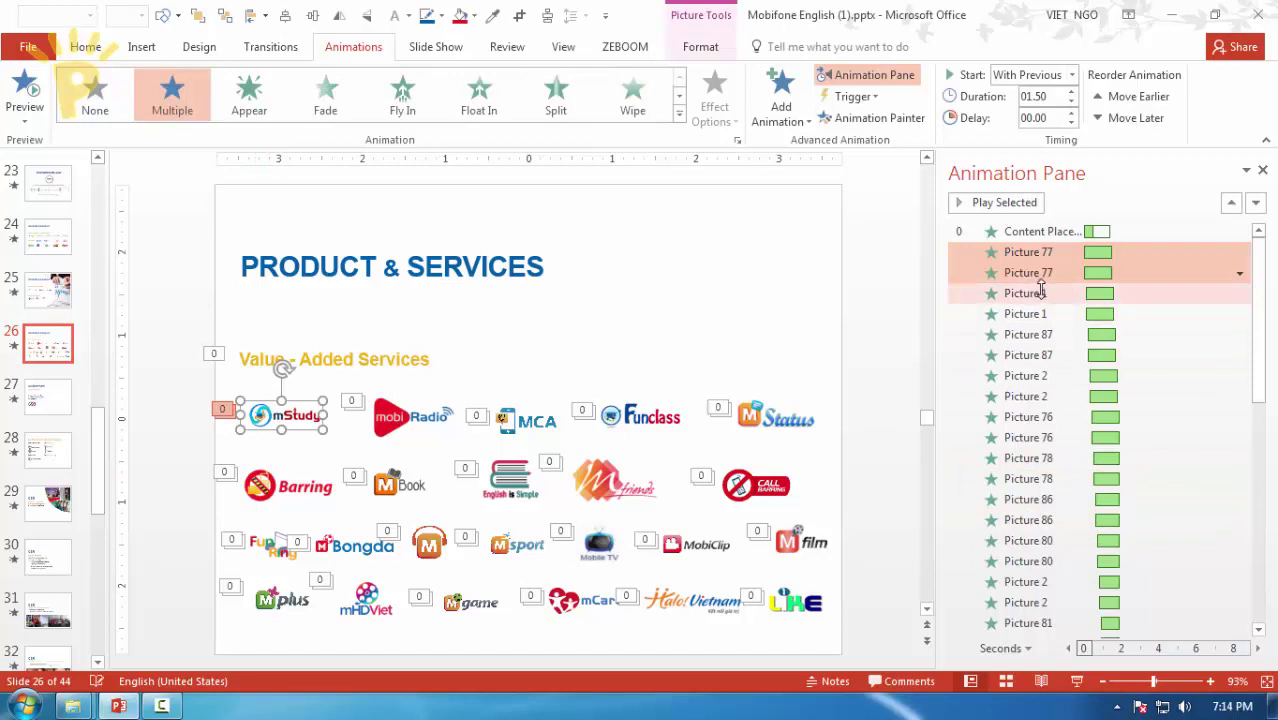
pyautogui.click(405, 421)
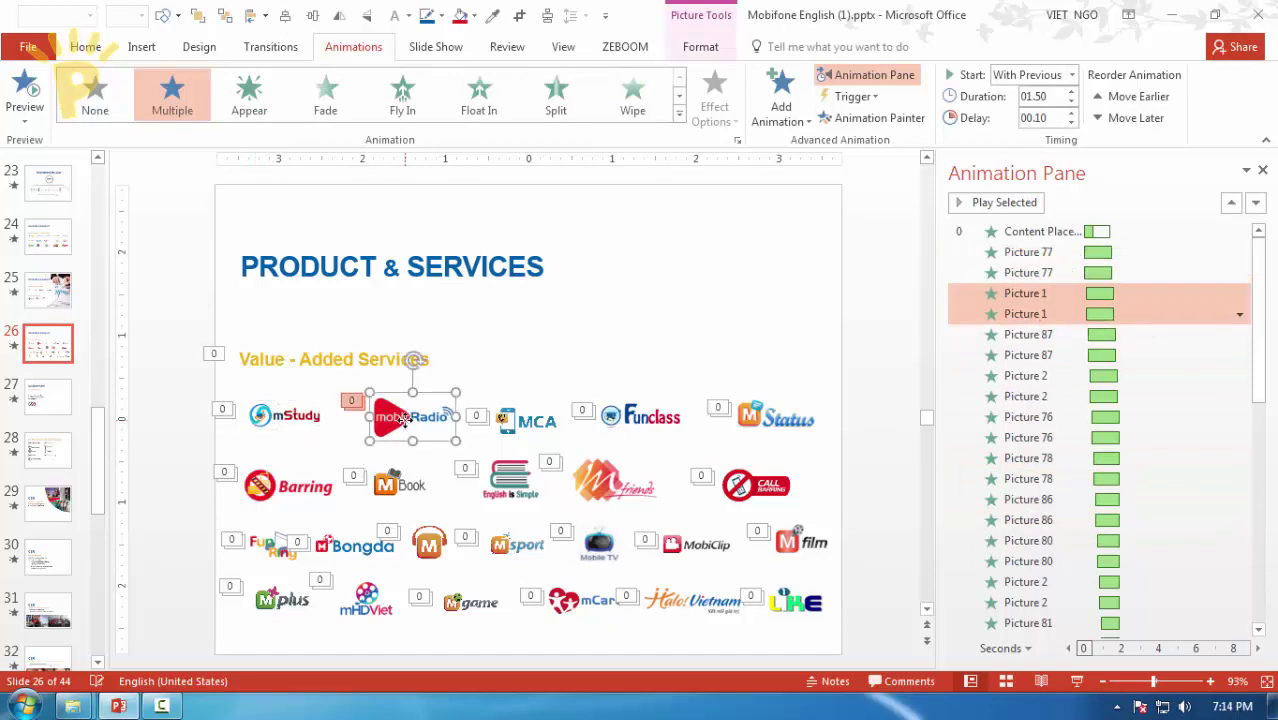
pyautogui.click(533, 424)
pyautogui.click(627, 421)
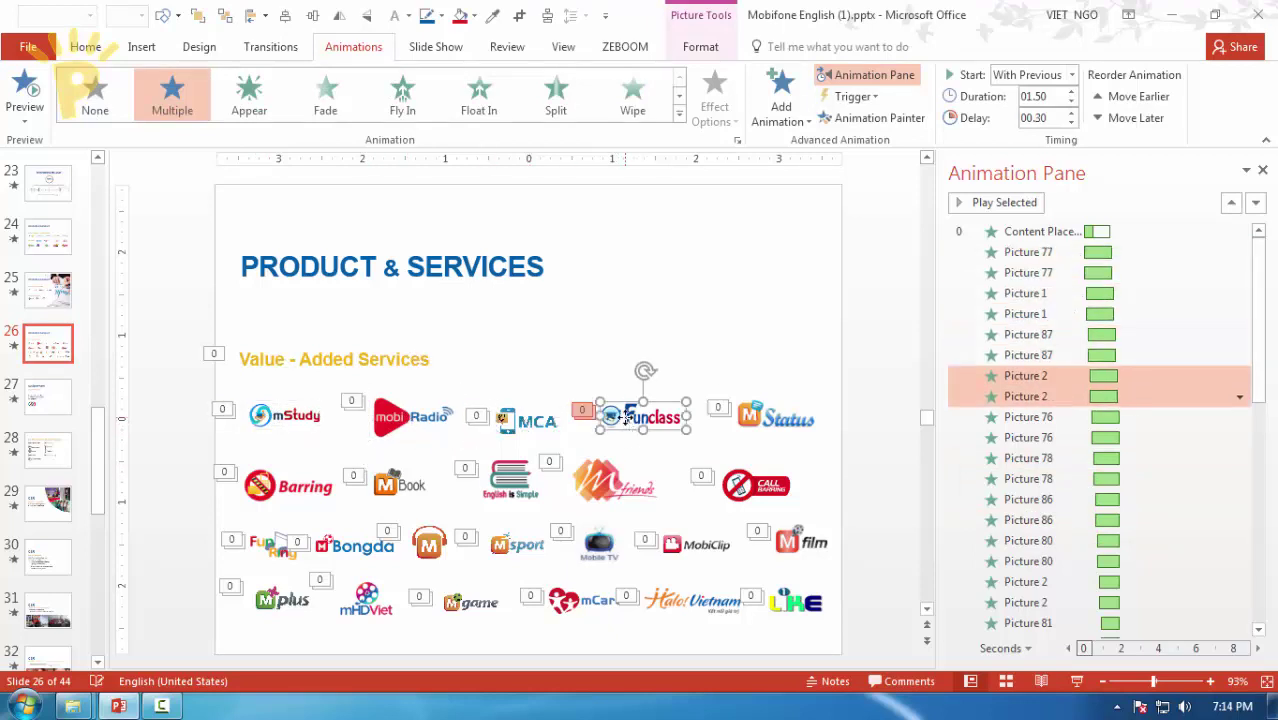
pyautogui.click(752, 426)
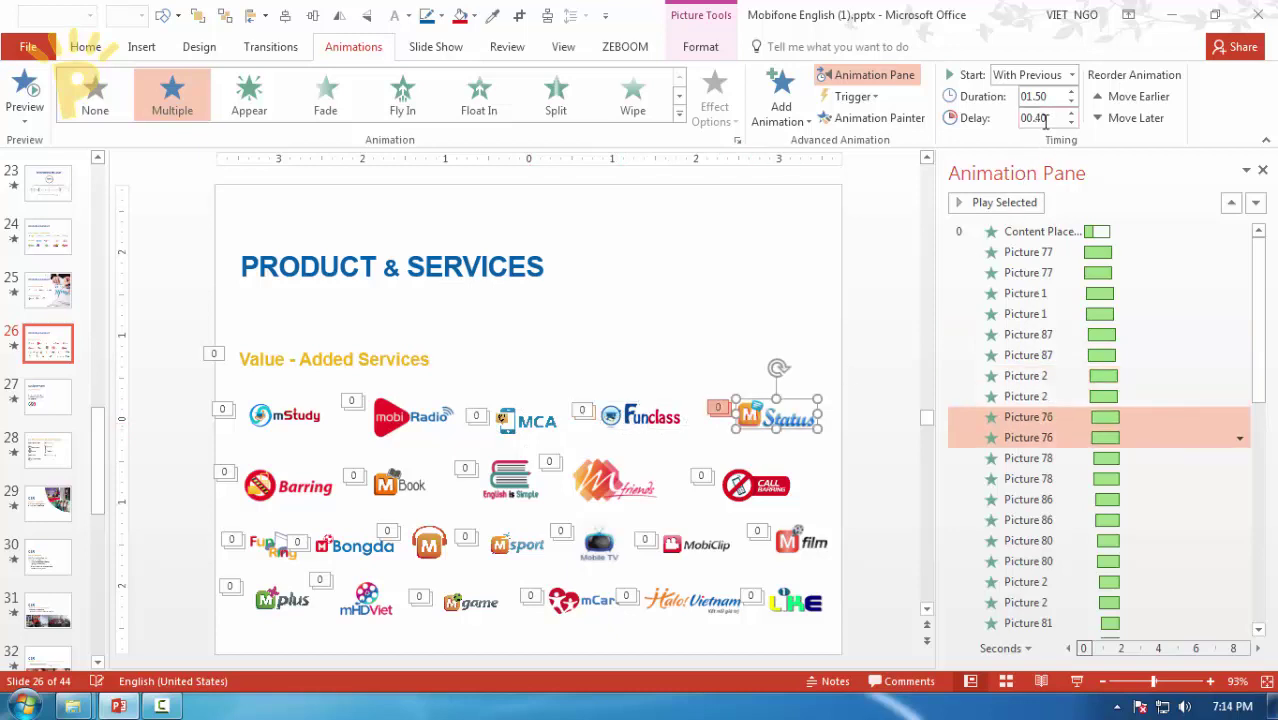
pyautogui.click(284, 487)
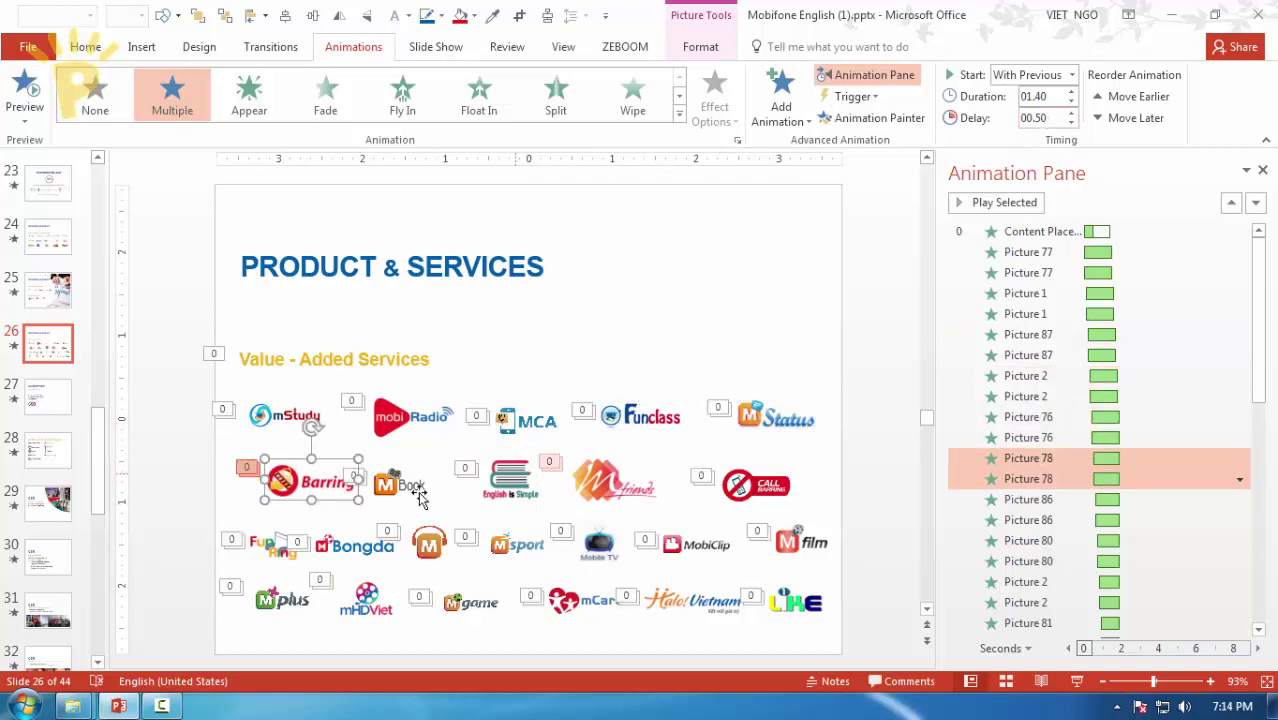
pyautogui.click(395, 482)
# Step: Check the remaining logo delays through Call Barring and mSport, then go to slide 24
pyautogui.click(518, 490)
pyautogui.click(605, 495)
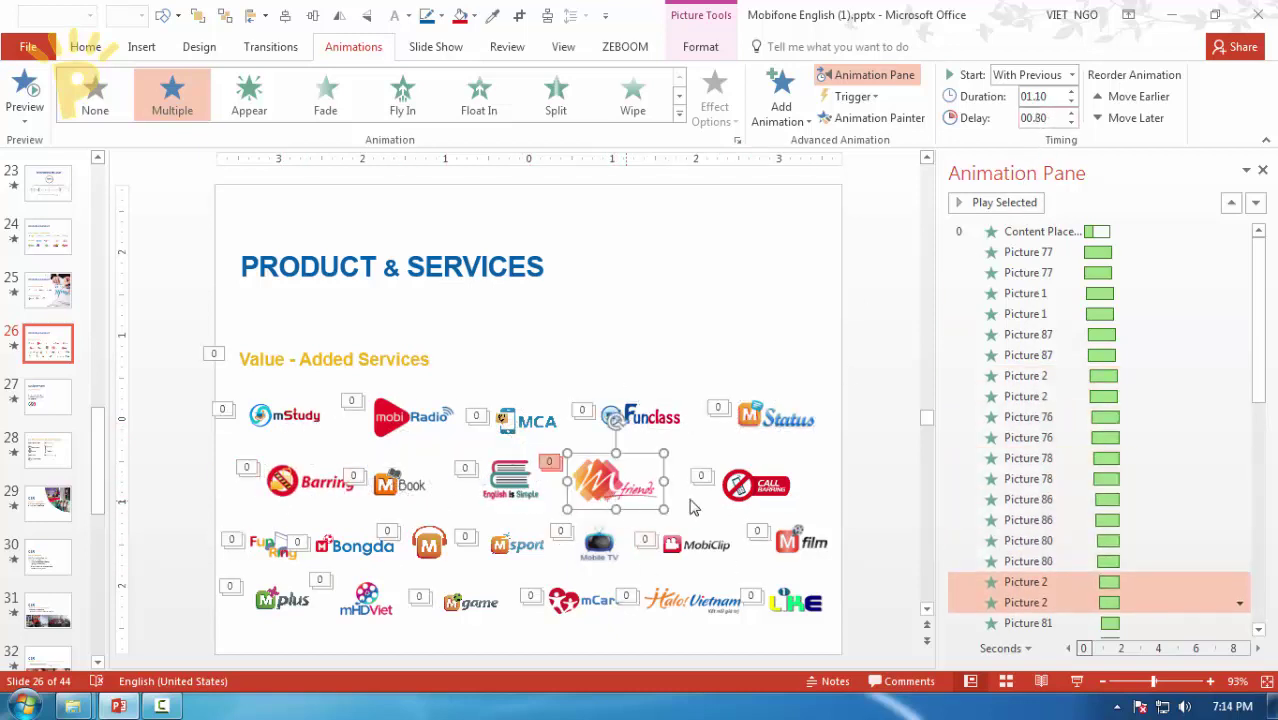
pyautogui.click(737, 492)
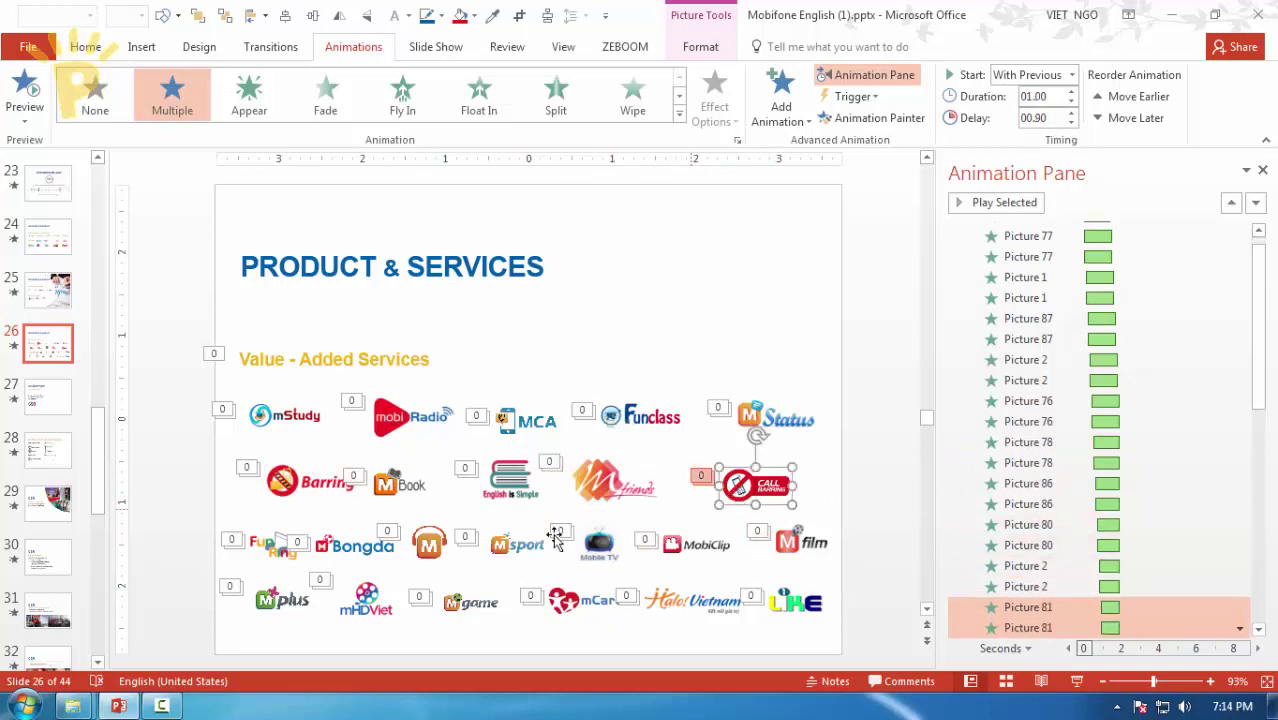
pyautogui.click(268, 548)
pyautogui.click(355, 545)
pyautogui.click(428, 543)
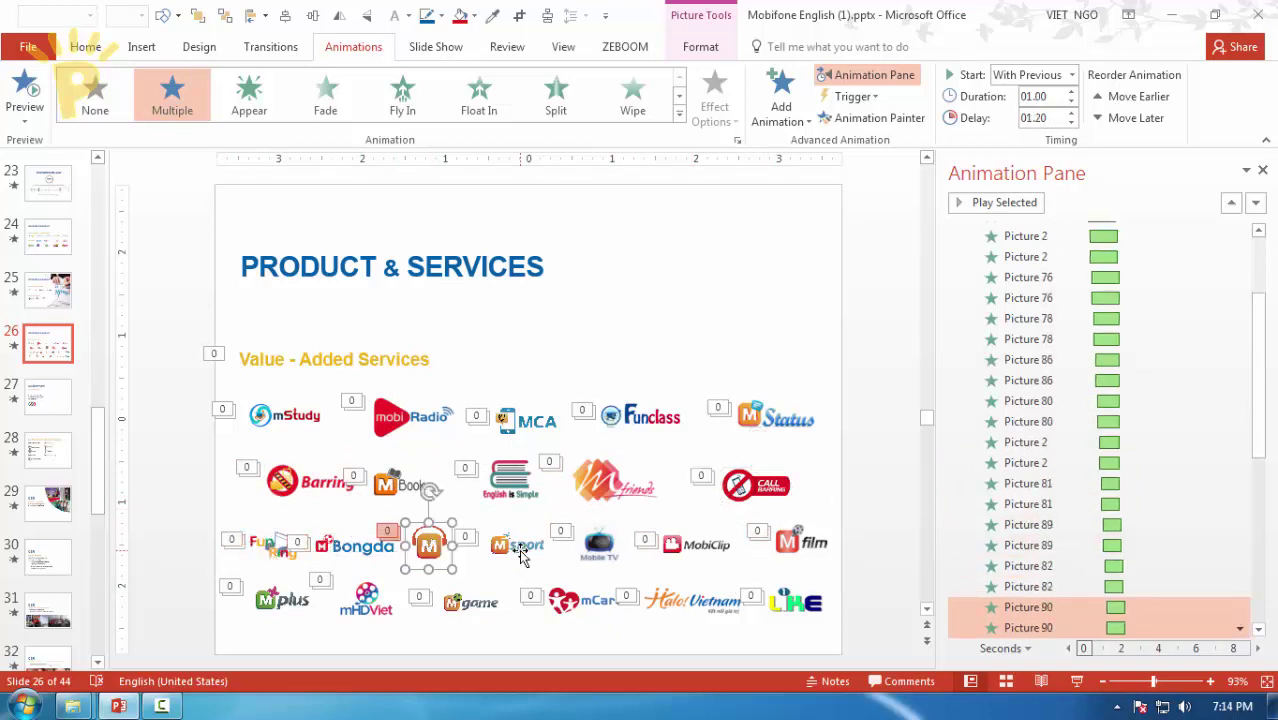
pyautogui.click(518, 548)
pyautogui.press('pageup')
pyautogui.press('pageup')
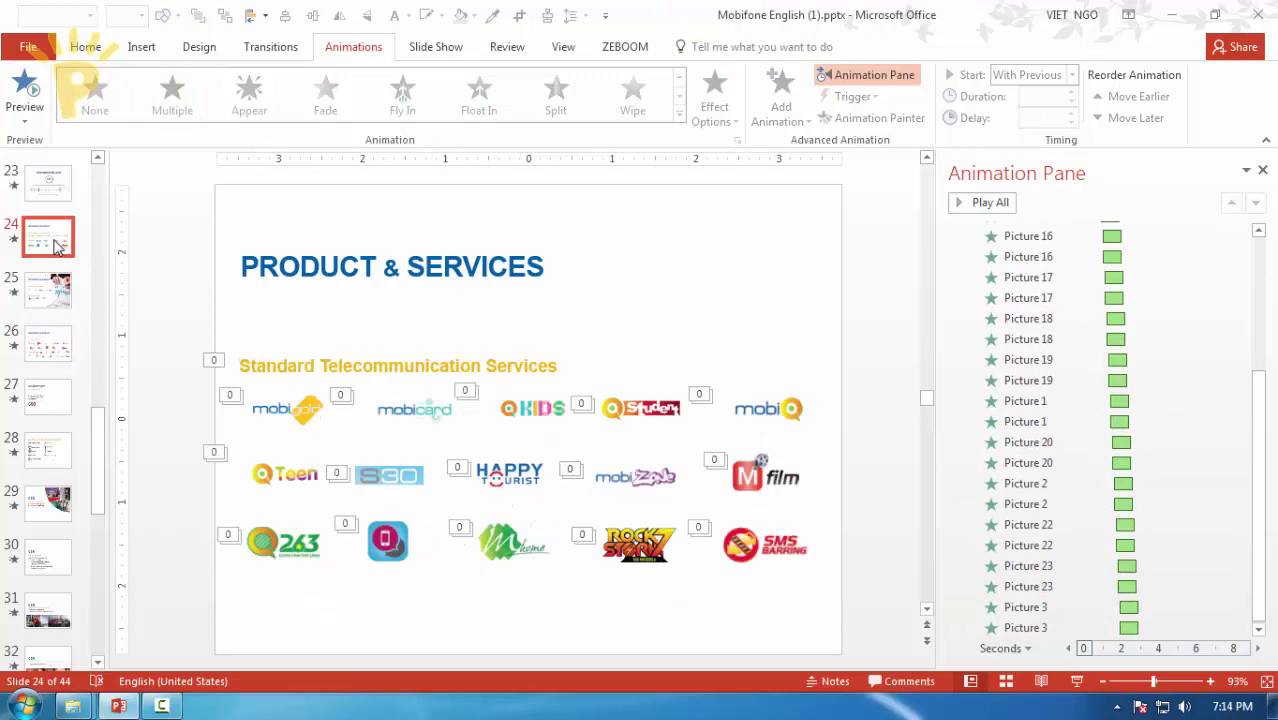
# Step: Group and ungroup slide 24's logos to wipe their animations, then reselect all the logos
pyautogui.moveTo(1250, 500); pyautogui.dragTo(1258, 368)
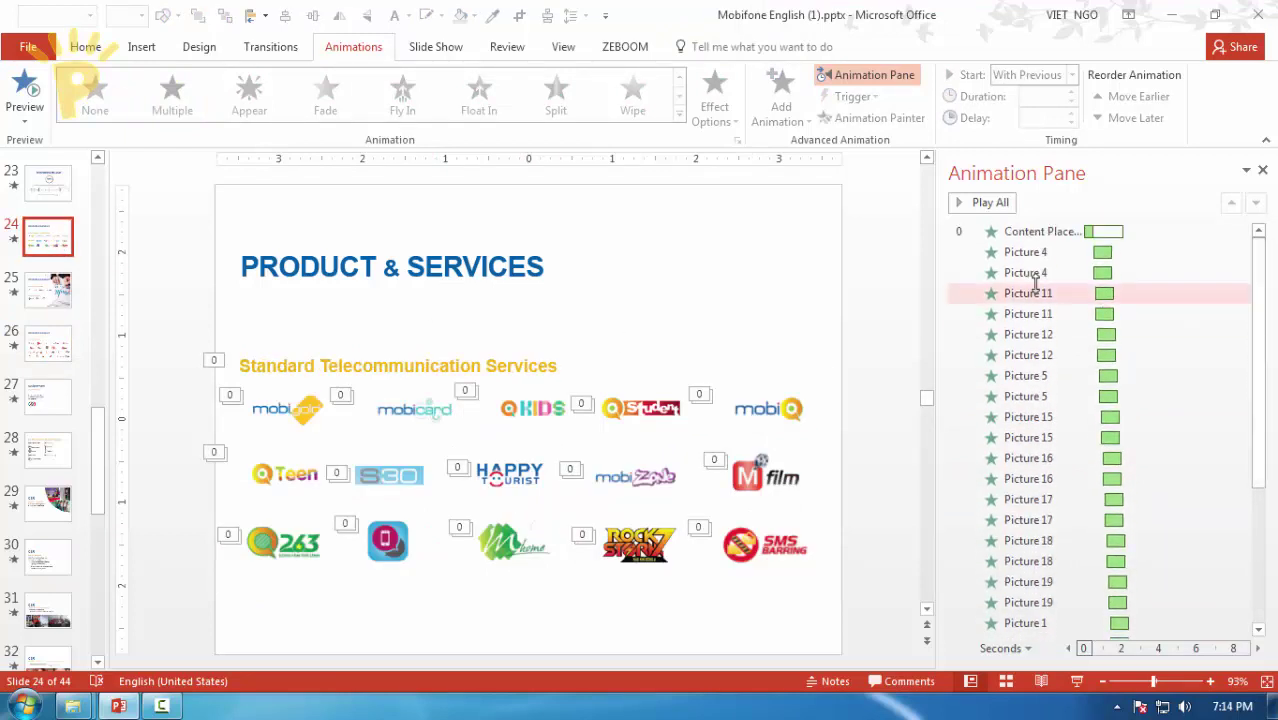
pyautogui.click(1019, 266)
pyautogui.moveTo(868, 623); pyautogui.dragTo(201, 384)
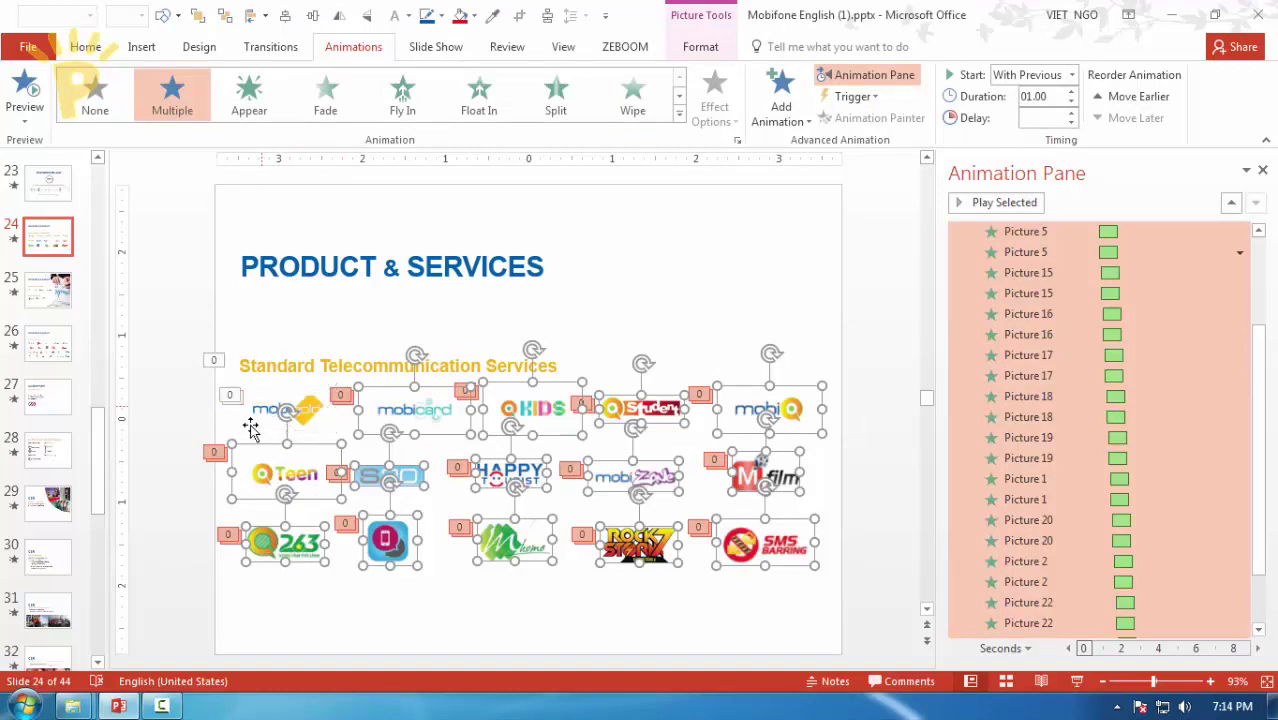
pyautogui.hotkey('ctrl', 'g')
pyautogui.hotkey('ctrl', 'shift', 'g')
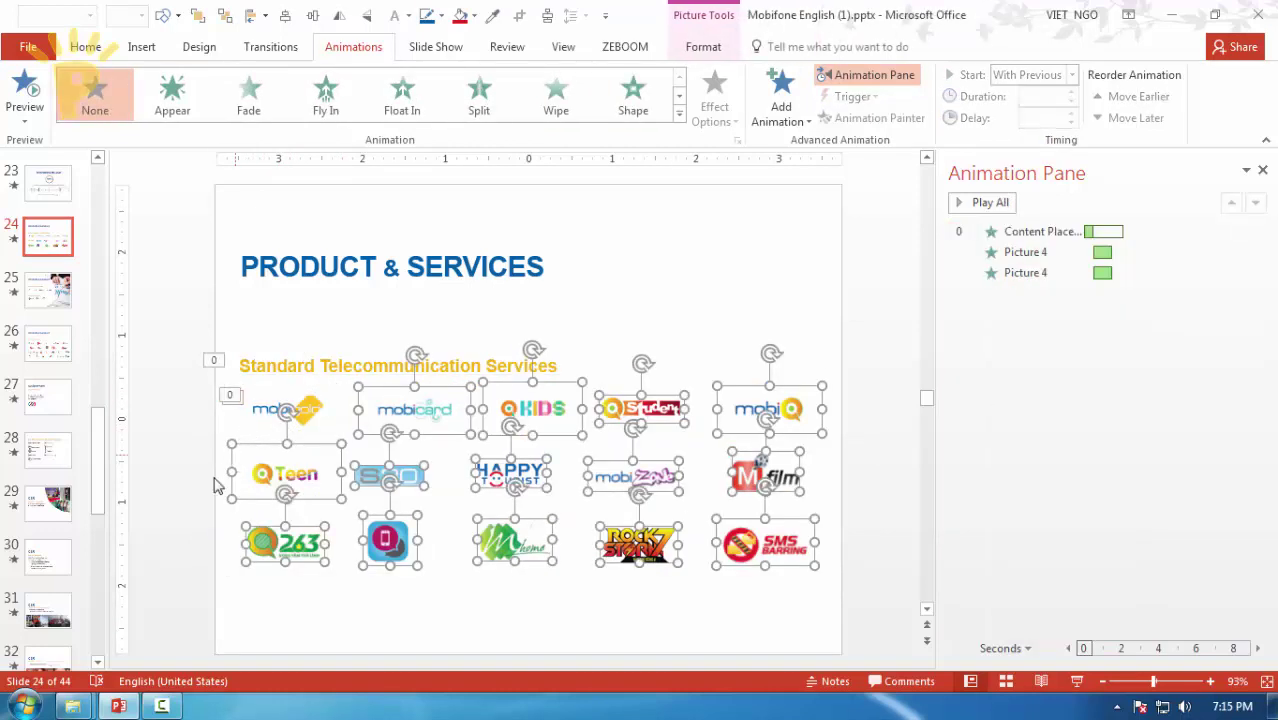
pyautogui.press('Escape')
pyautogui.click(330, 418)
pyautogui.click(873, 329)
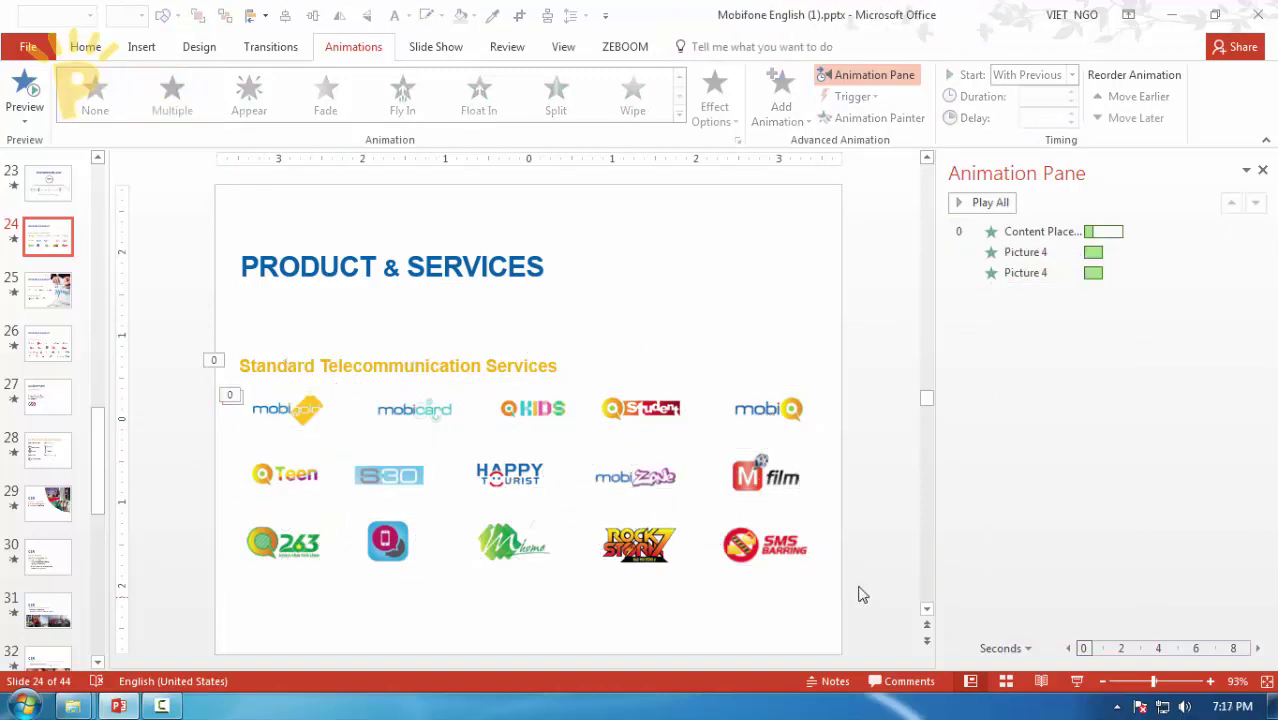
pyautogui.moveTo(862, 593); pyautogui.dragTo(179, 388)
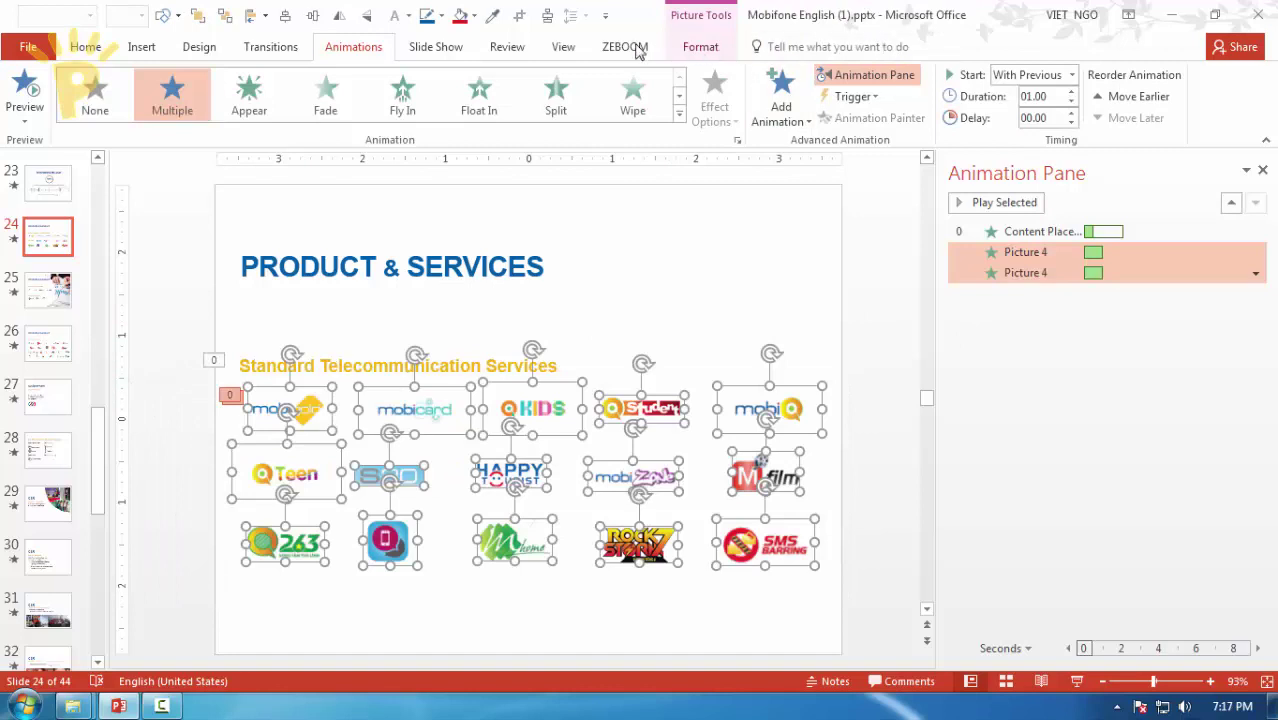
# Step: Copy mobigold's entrance effects to all slide 24 logos via Zeboom Copy Effect, delays increasing evenly by 0.1
pyautogui.click(620, 48)
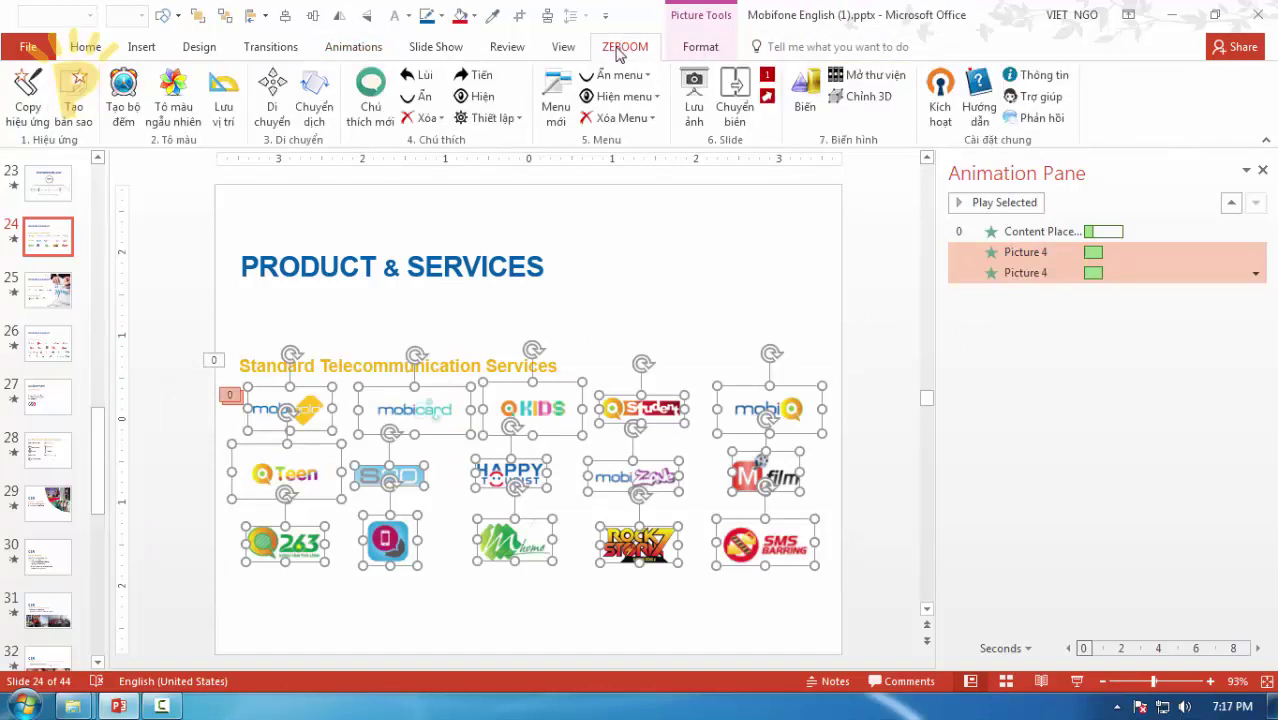
pyautogui.click(20, 102)
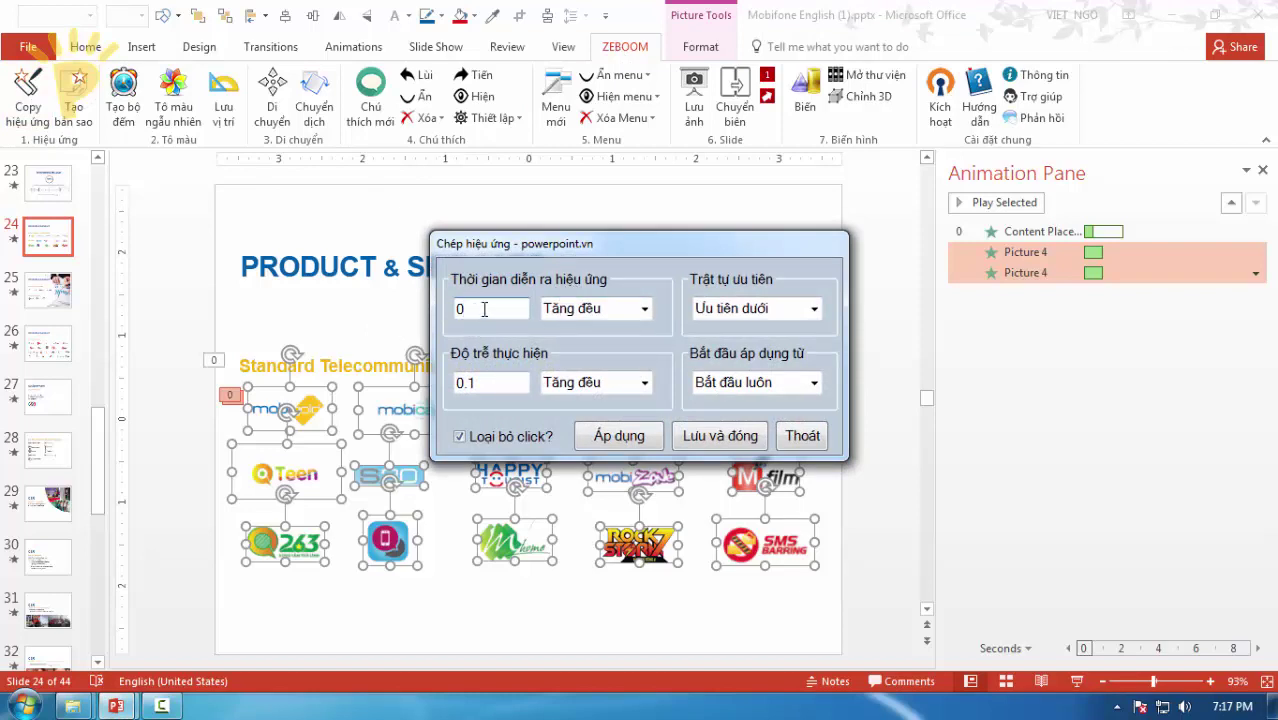
pyautogui.click(645, 310)
pyautogui.click(645, 313)
pyautogui.click(645, 384)
pyautogui.click(647, 386)
pyautogui.click(645, 311)
pyautogui.click(645, 311)
pyautogui.click(651, 381)
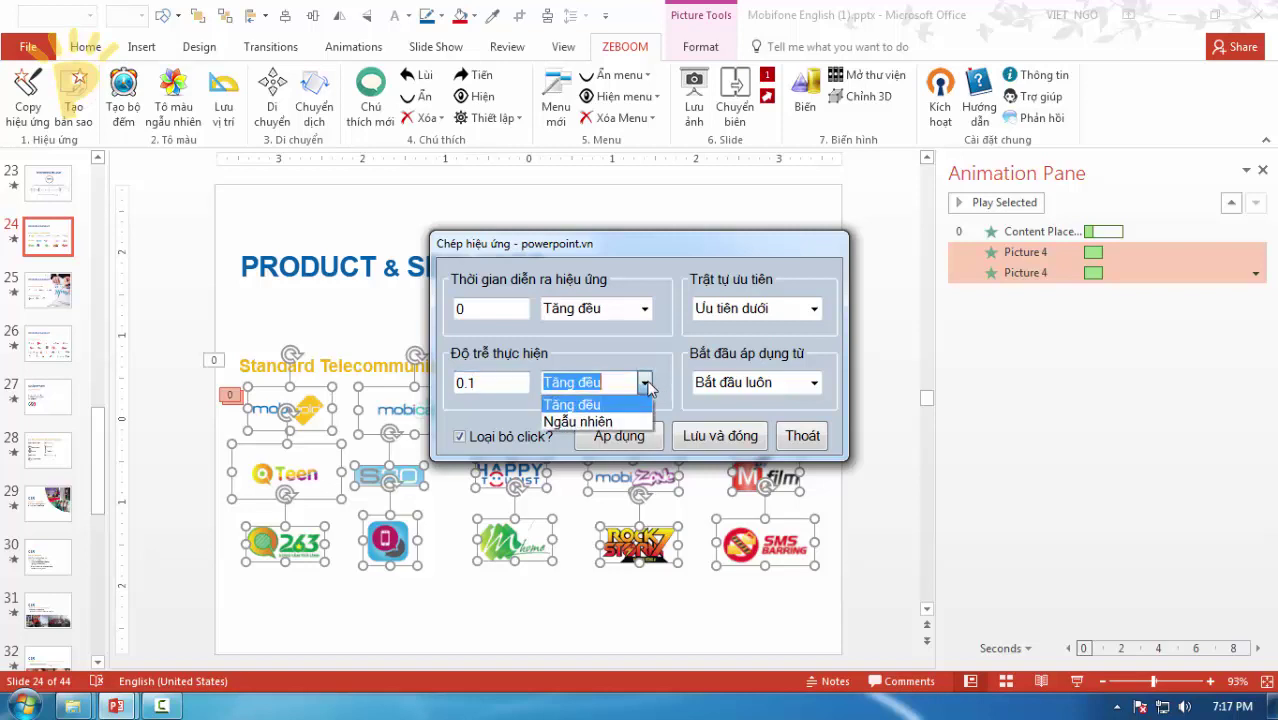
pyautogui.click(651, 375)
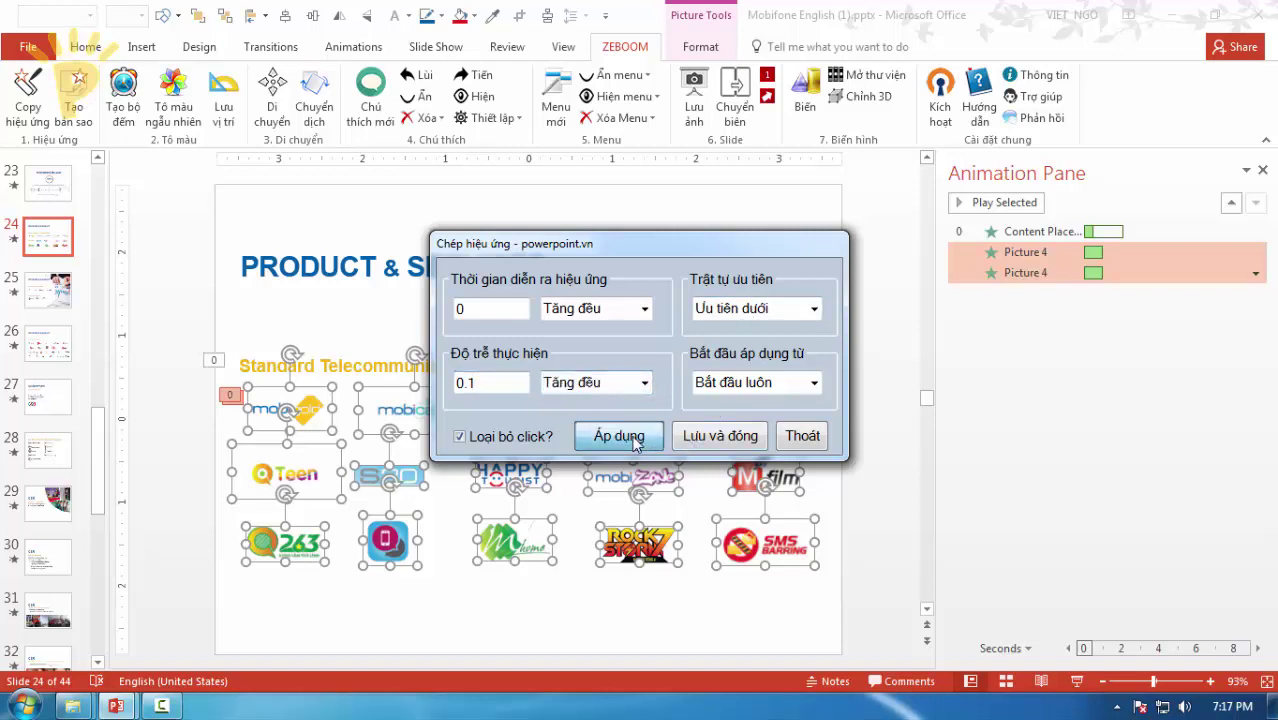
pyautogui.click(806, 440)
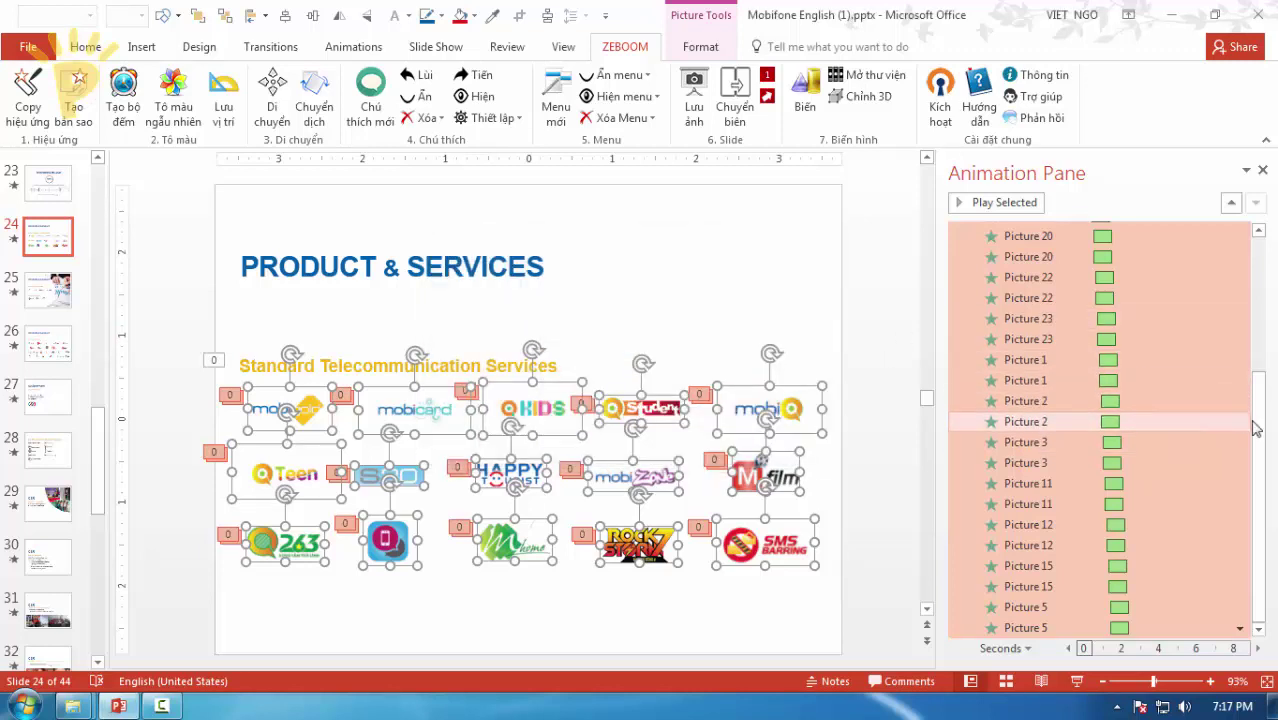
# Step: Inspect the copied logo animations' delays and preview the mobicard logo's entrance
pyautogui.moveTo(1257, 422); pyautogui.dragTo(1260, 242)
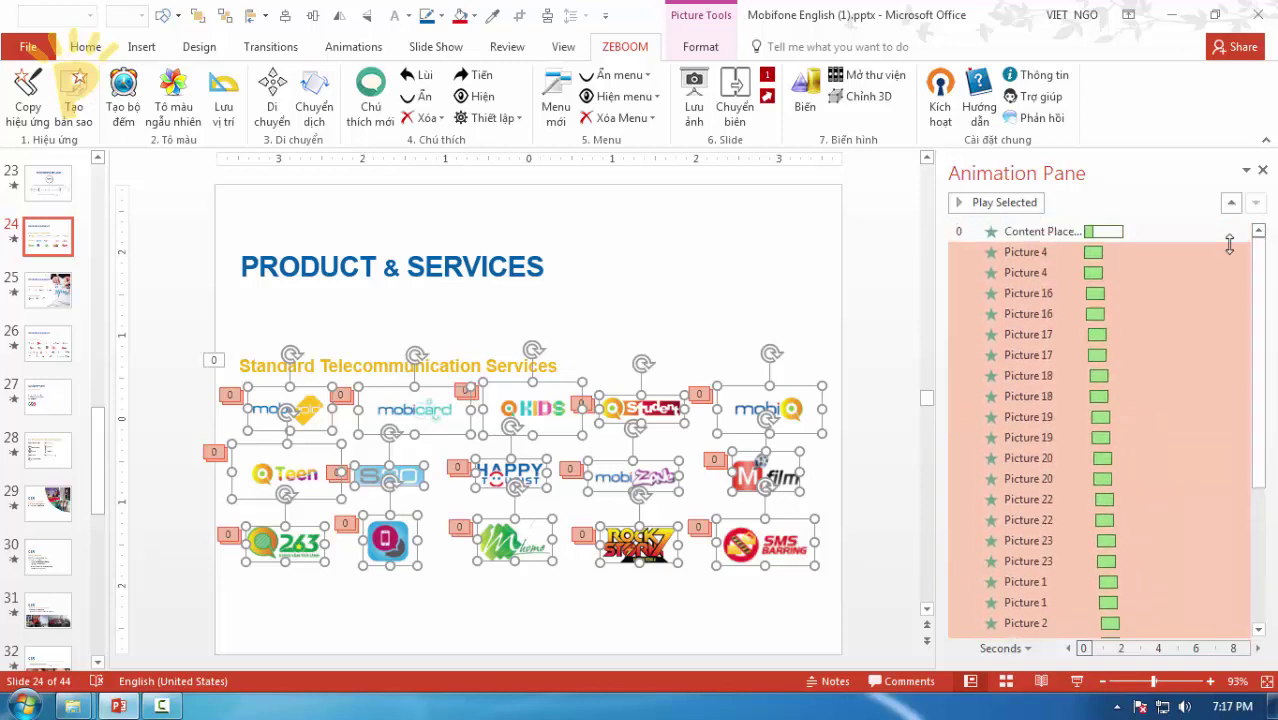
pyautogui.click(1030, 252)
pyautogui.click(1045, 273)
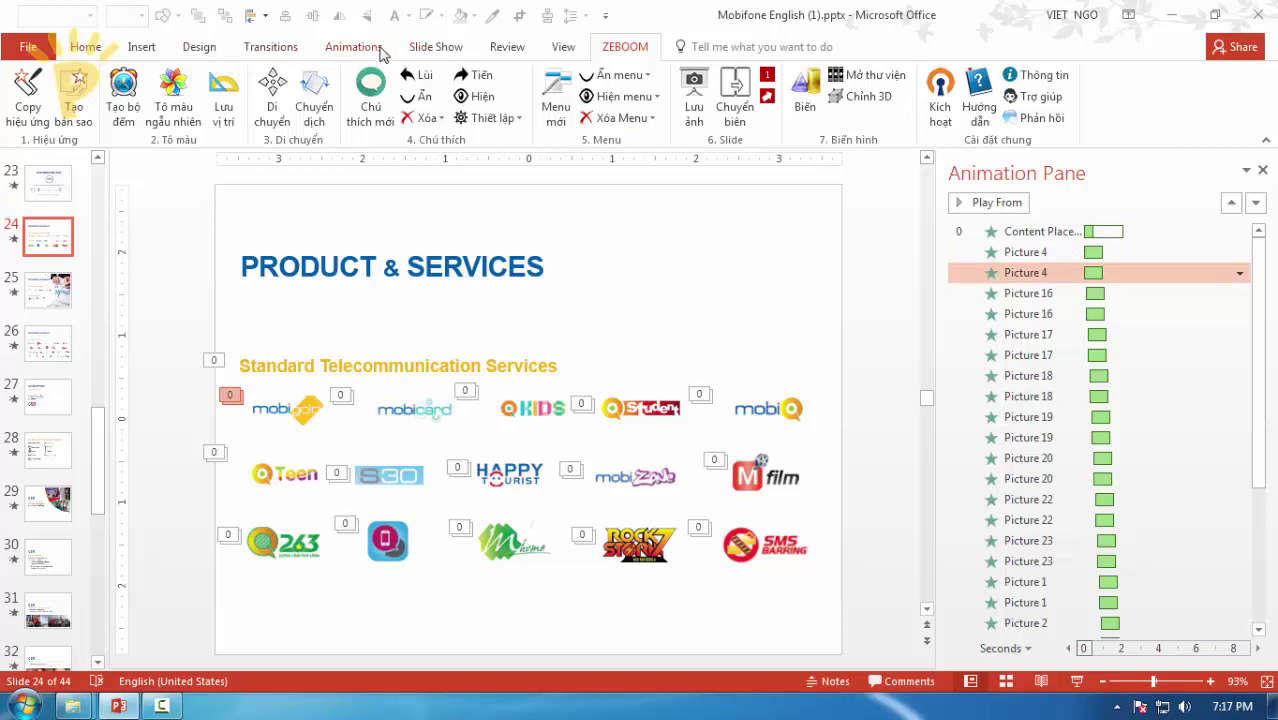
pyautogui.click(381, 50)
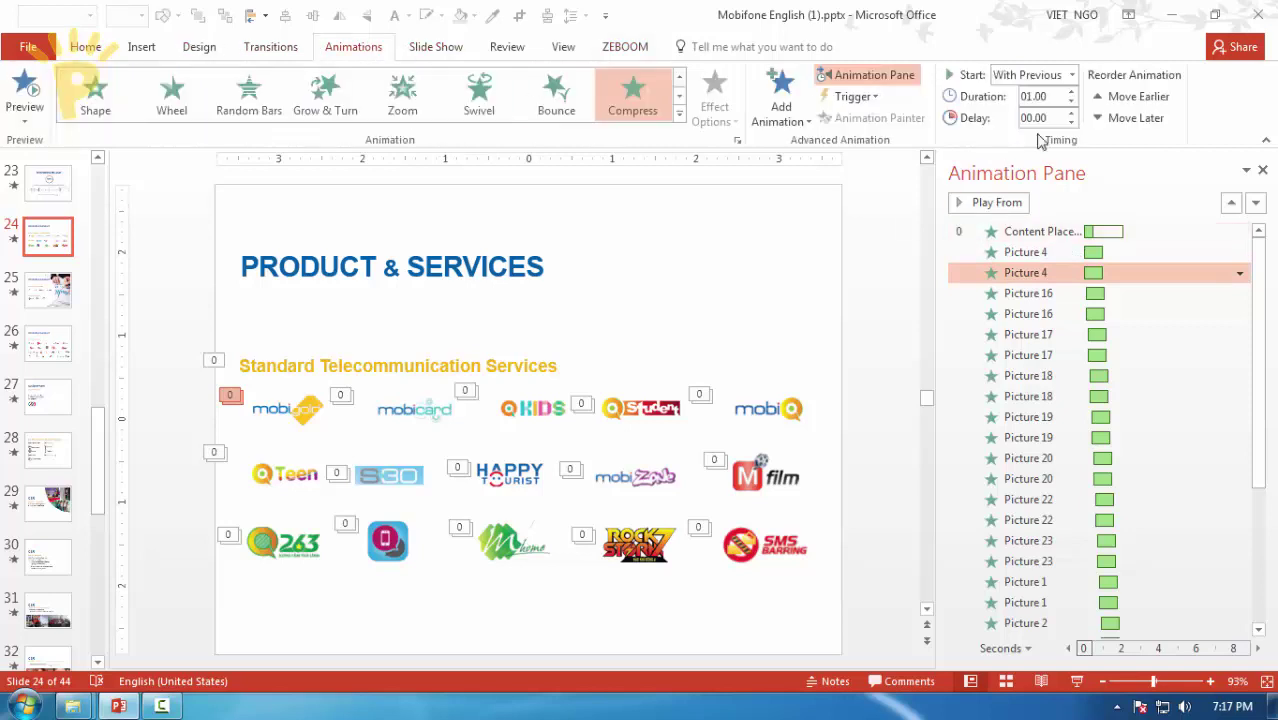
pyautogui.click(1022, 314)
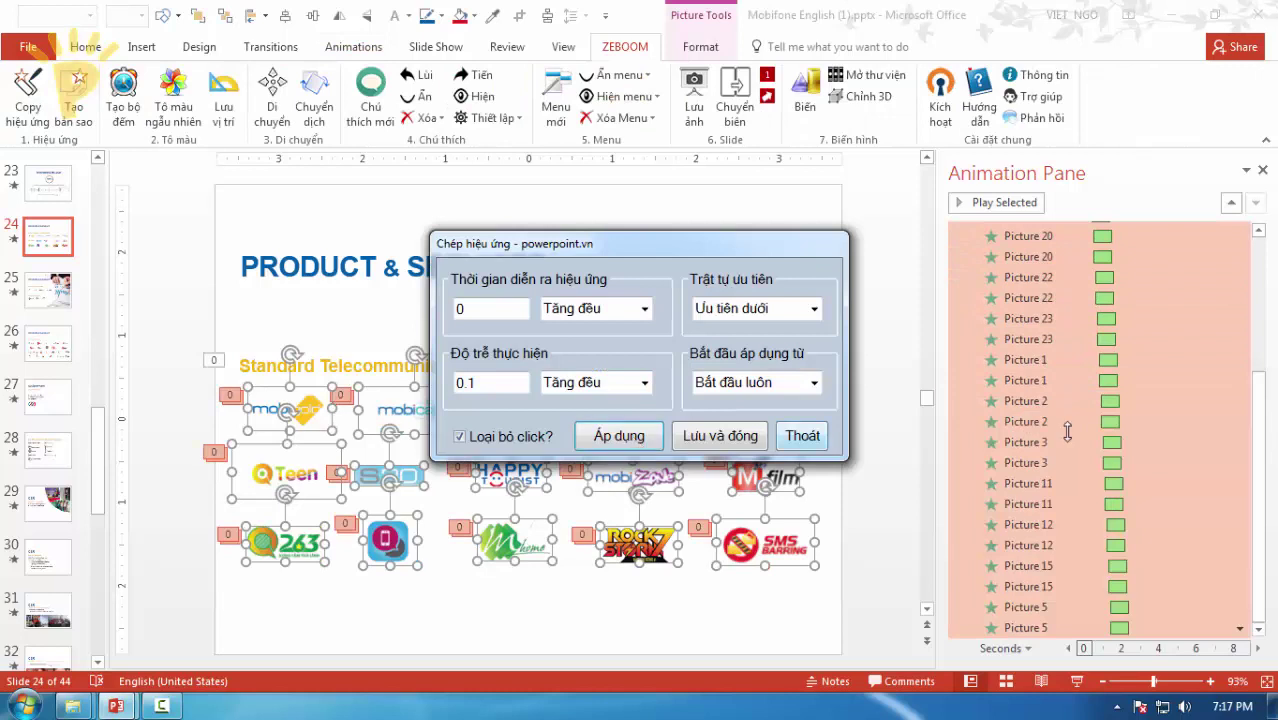
pyautogui.click(805, 443)
pyautogui.click(1020, 313)
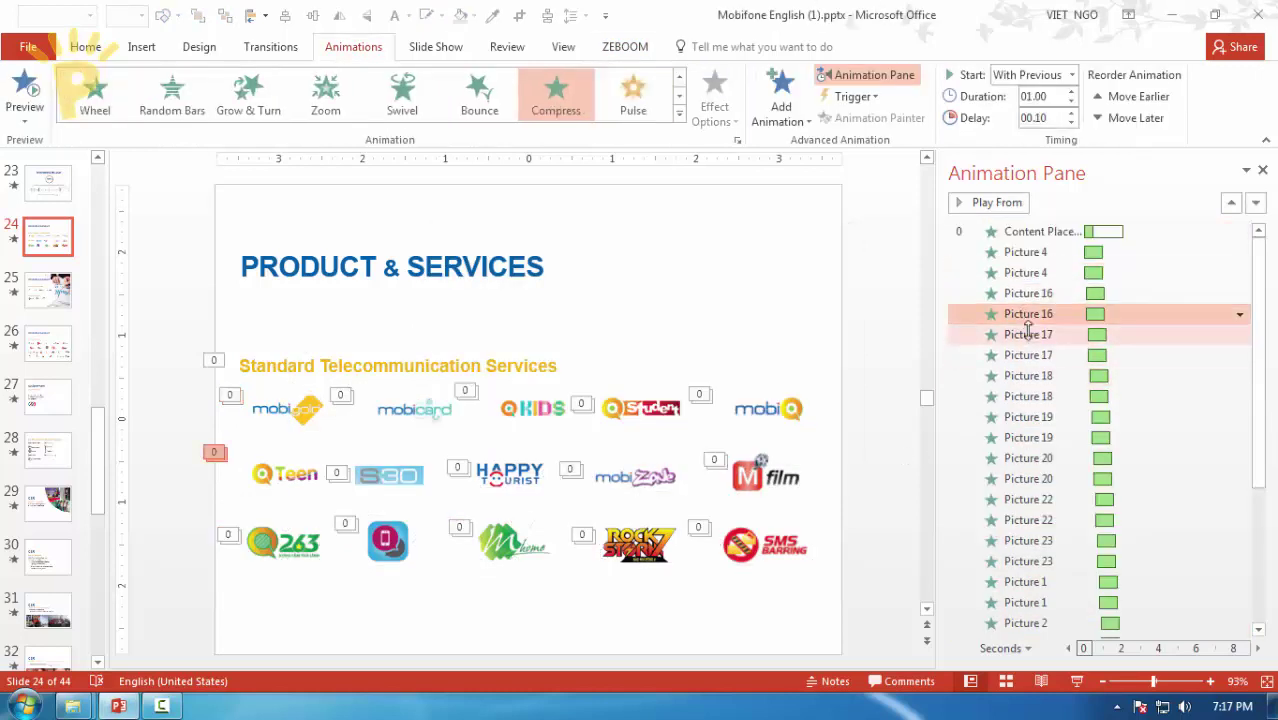
pyautogui.click(1024, 338)
pyautogui.click(381, 411)
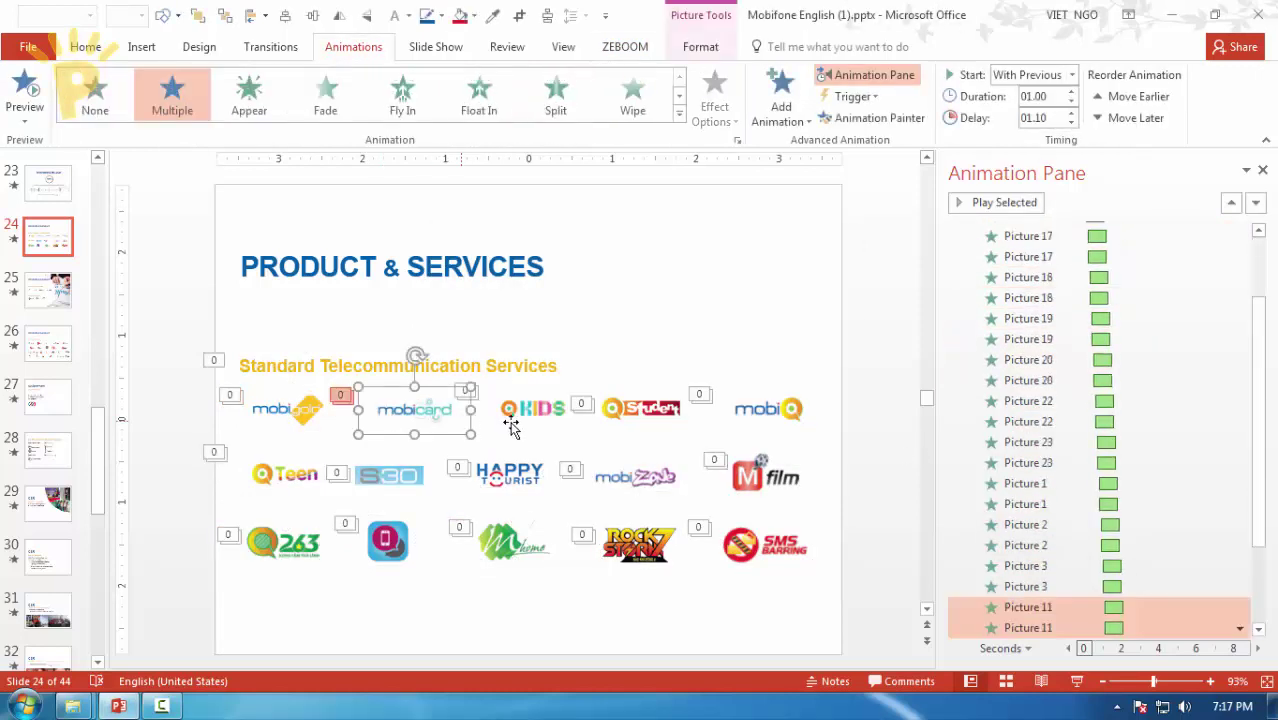
pyautogui.click(985, 202)
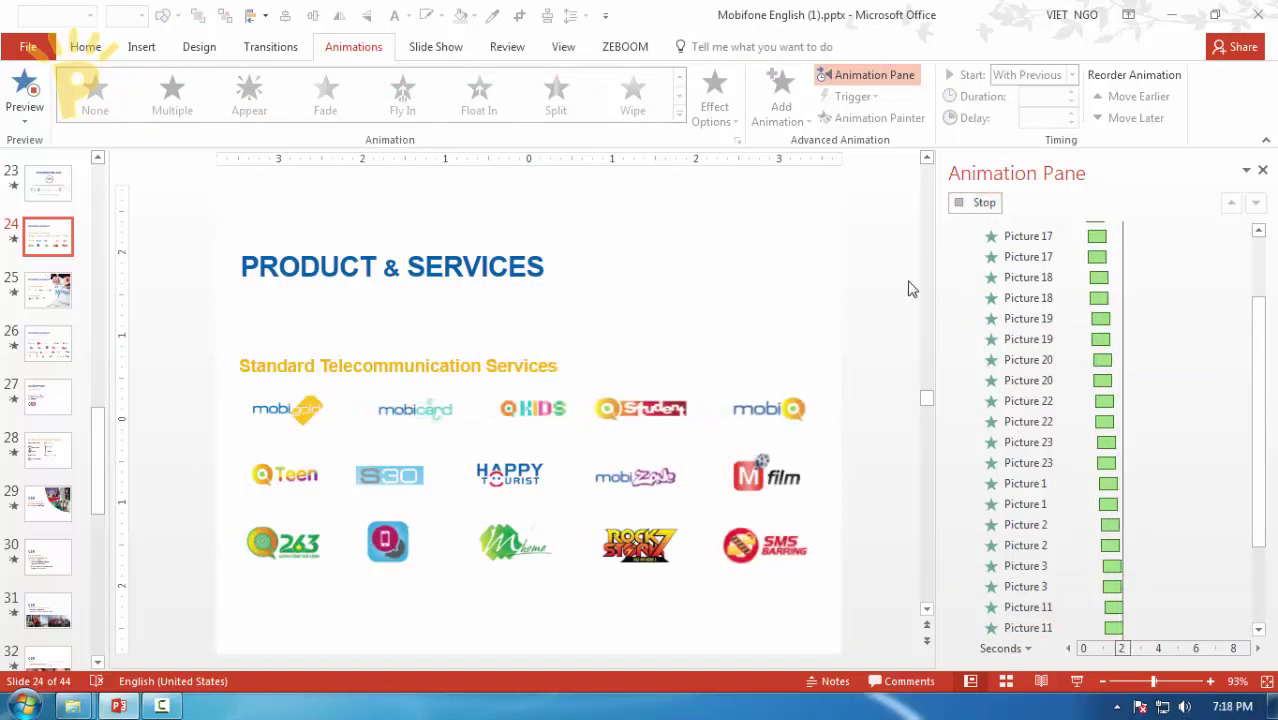
pyautogui.scroll(3, 1258, 450)
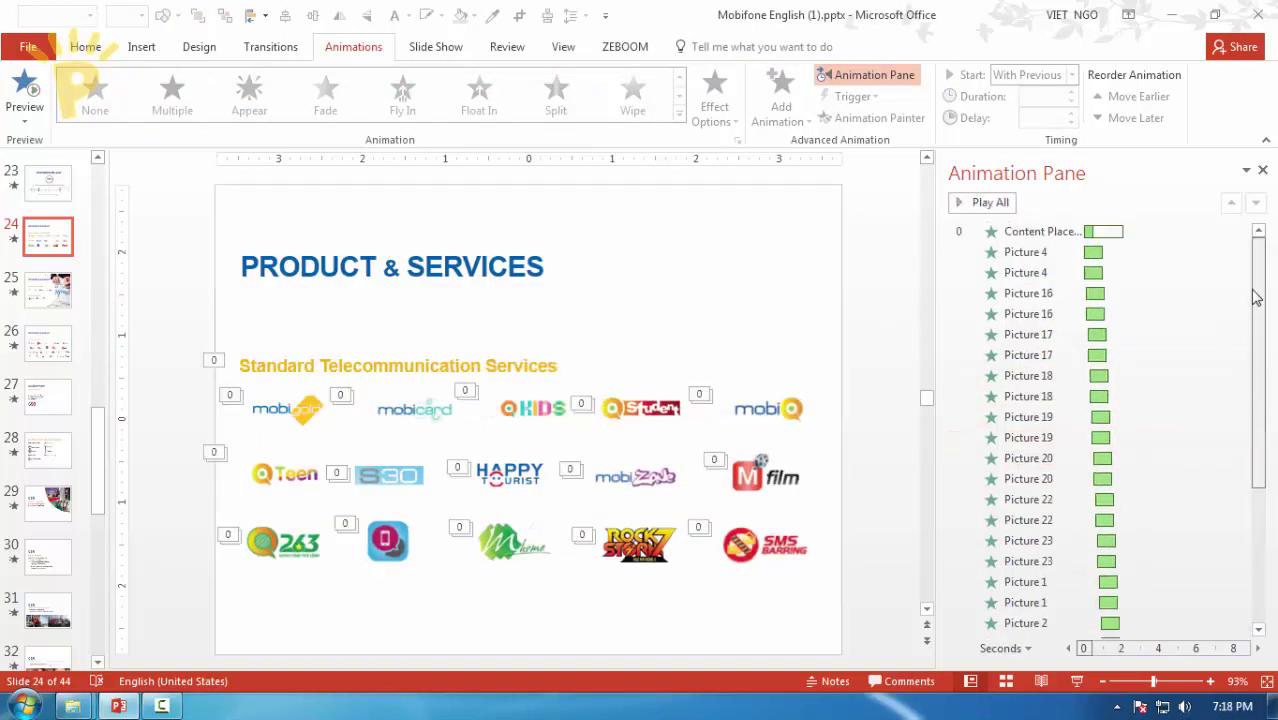
# Step: Select every logo except mobiGold, then group and ungroup them to remove their animations
pyautogui.click(303, 416)
pyautogui.click(833, 289)
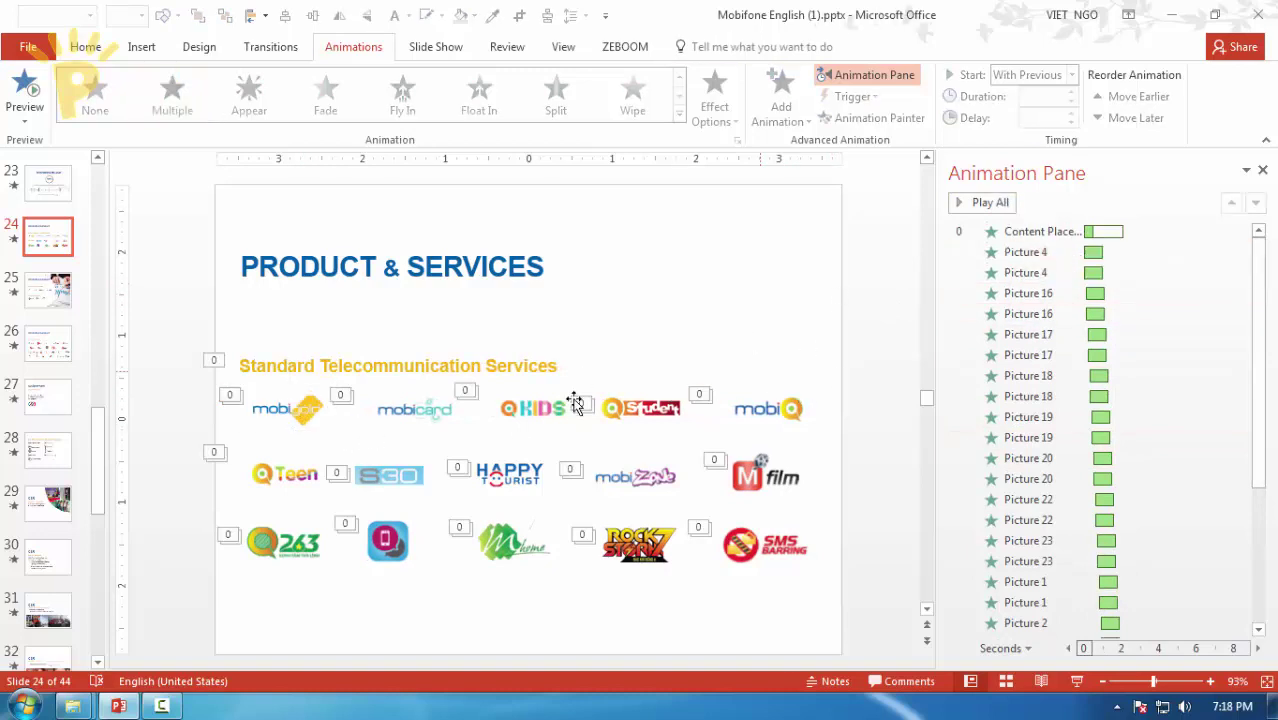
pyautogui.moveTo(866, 610); pyautogui.dragTo(338, 384)
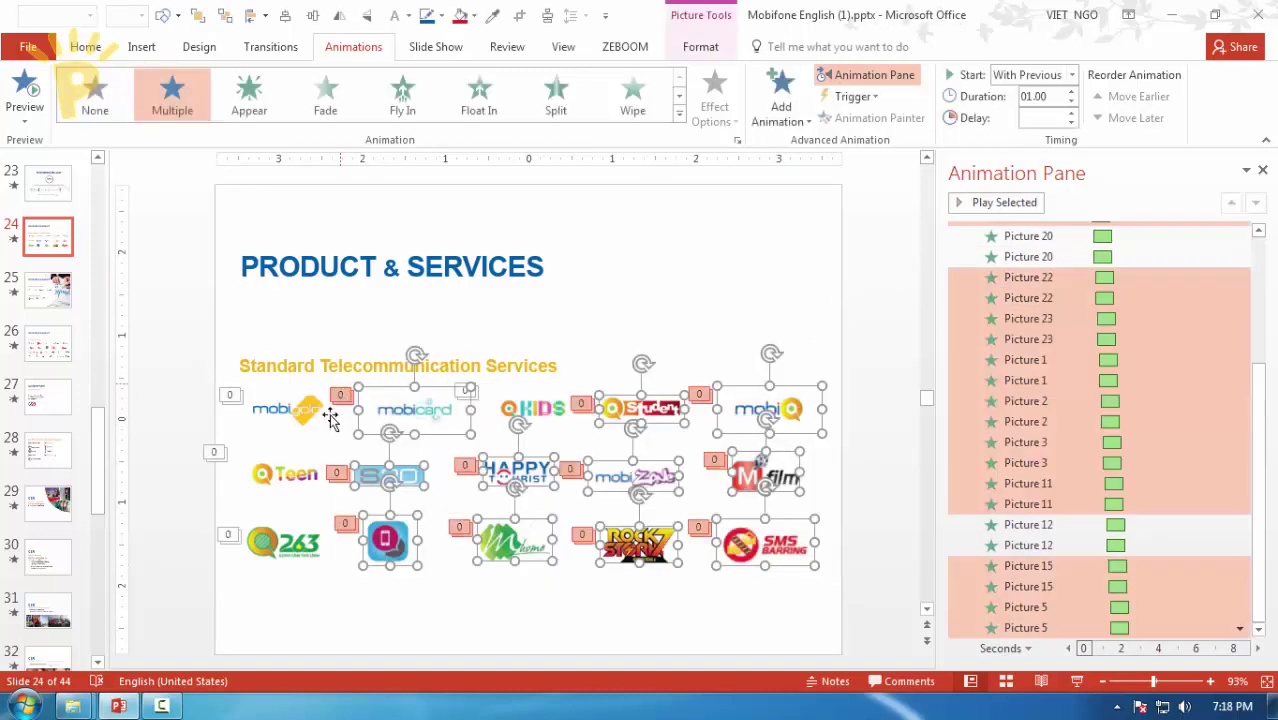
pyautogui.keyDown('shift'); pyautogui.click(298, 468); pyautogui.keyUp('shift')
pyautogui.keyDown('shift'); pyautogui.click(284, 541); pyautogui.keyUp('shift')
pyautogui.hotkey('ctrl', 'g')
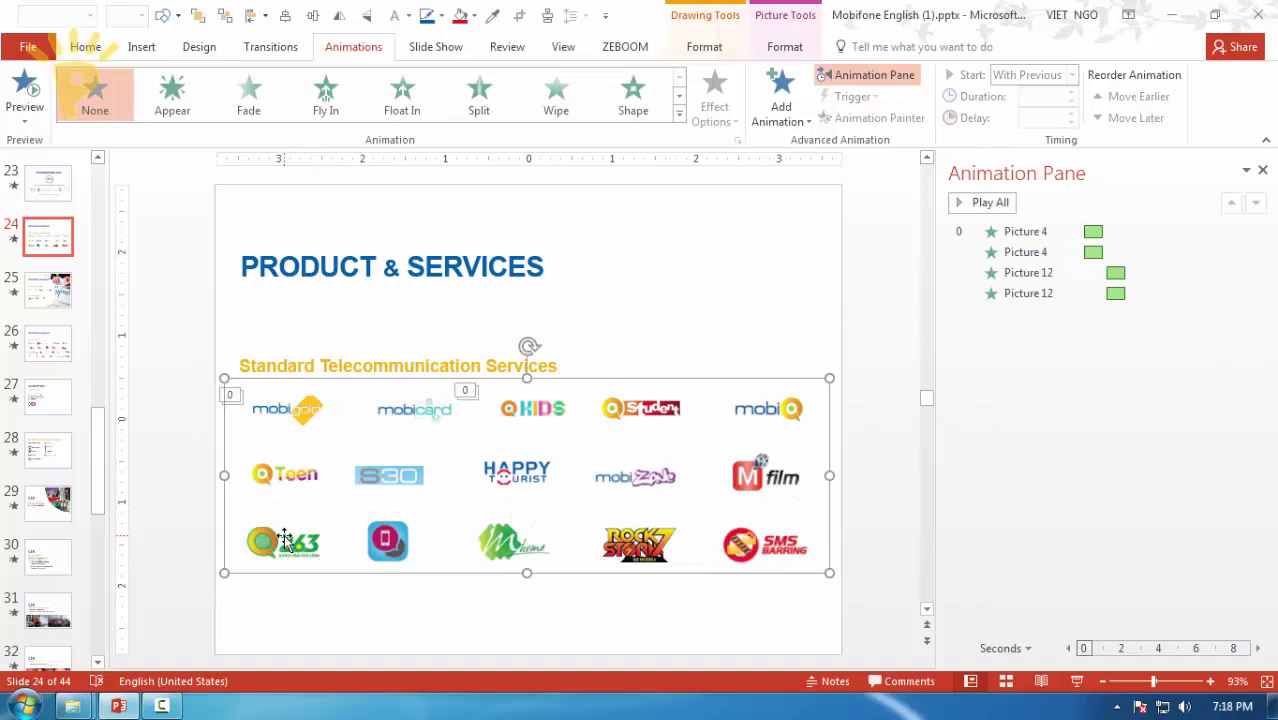
pyautogui.hotkey('ctrl', 'z')
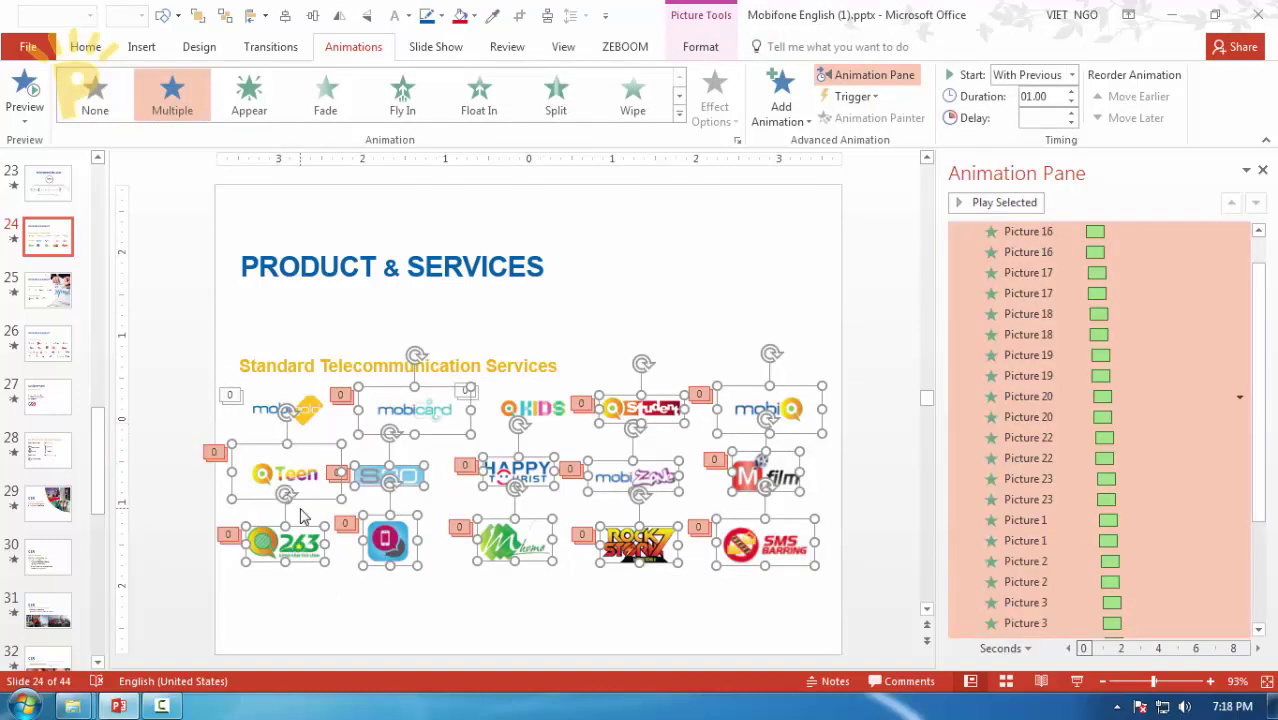
pyautogui.hotkey('ctrl', 'g')
pyautogui.hotkey('ctrl', 'shift', 'g')
# Step: Select the mobiGold logo plus every other logo on slide 24, from mobicard to SMS Barring
pyautogui.click(332, 610)
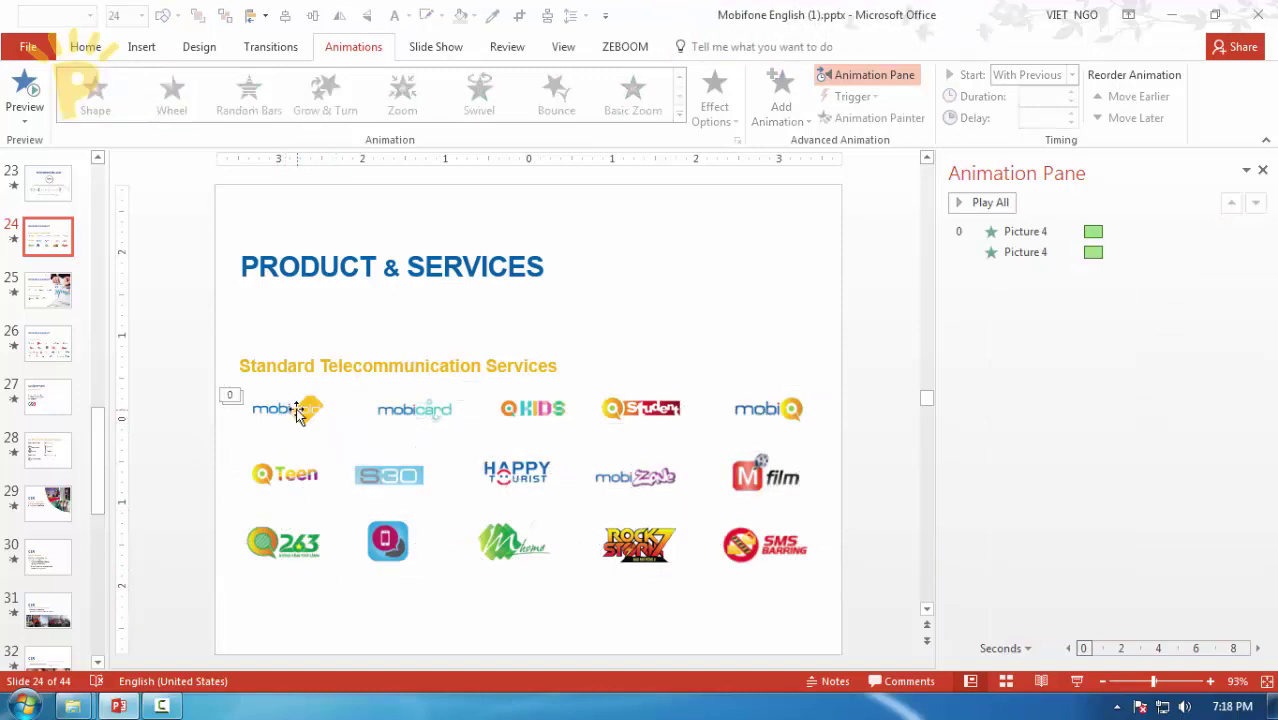
pyautogui.click(297, 413)
pyautogui.keyDown('shift'); pyautogui.click(387, 420); pyautogui.keyUp('shift')
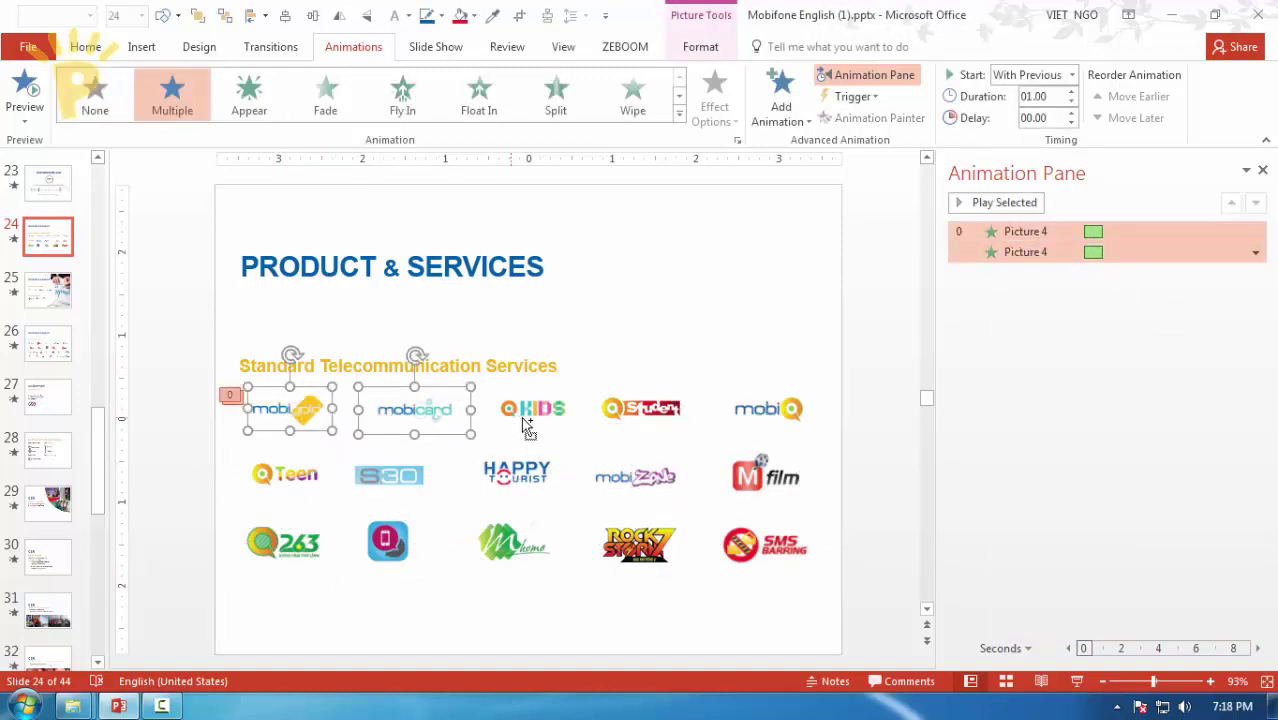
pyautogui.keyDown('shift'); pyautogui.click(527, 425); pyautogui.keyUp('shift')
pyautogui.keyDown('shift'); pyautogui.click(640, 410); pyautogui.keyUp('shift')
pyautogui.keyDown('shift'); pyautogui.click(767, 410); pyautogui.keyUp('shift')
pyautogui.keyDown('shift'); pyautogui.click(285, 475); pyautogui.keyUp('shift')
pyautogui.keyDown('shift'); pyautogui.click(390, 476); pyautogui.keyUp('shift')
pyautogui.keyDown('shift'); pyautogui.click(660, 478); pyautogui.keyUp('shift')
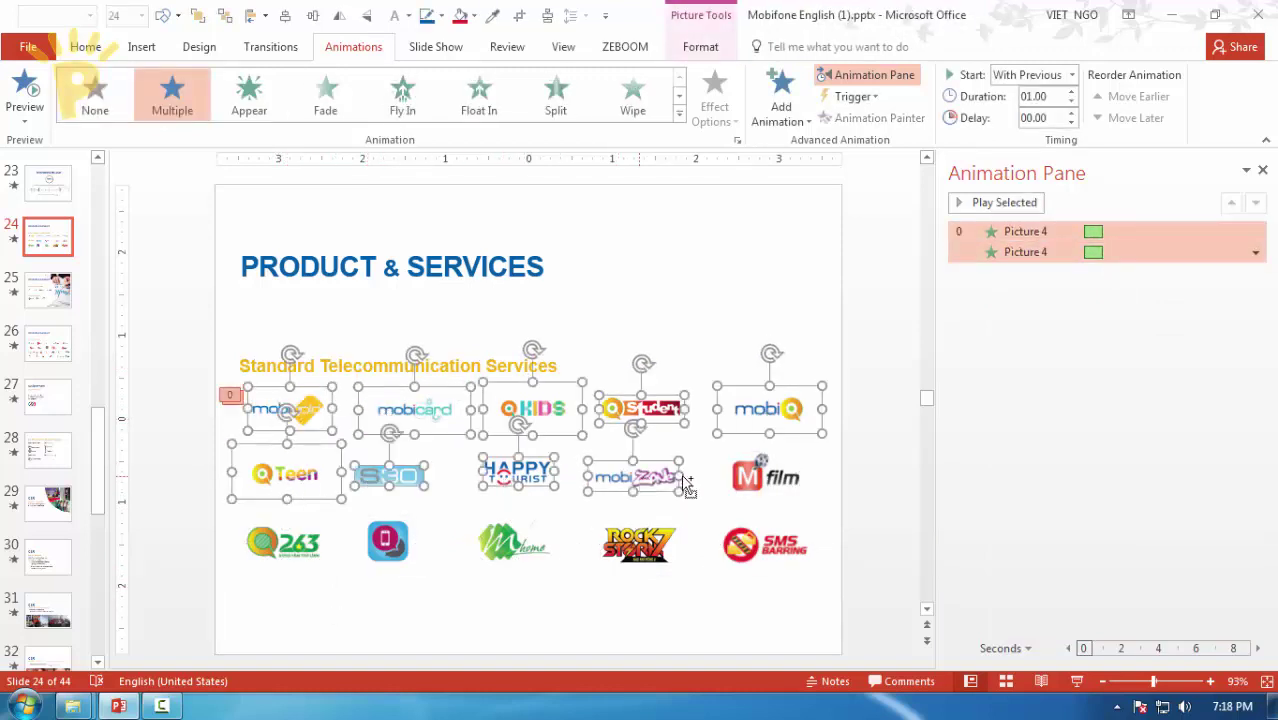
pyautogui.keyDown('shift'); pyautogui.click(768, 478); pyautogui.keyUp('shift')
pyautogui.keyDown('shift'); pyautogui.click(292, 546); pyautogui.keyUp('shift')
pyautogui.keyDown('shift'); pyautogui.click(390, 548); pyautogui.keyUp('shift')
pyautogui.keyDown('shift'); pyautogui.click(484, 550); pyautogui.keyUp('shift')
pyautogui.keyDown('shift'); pyautogui.click(618, 546); pyautogui.keyUp('shift')
pyautogui.keyDown('shift'); pyautogui.click(750, 546); pyautogui.keyUp('shift')
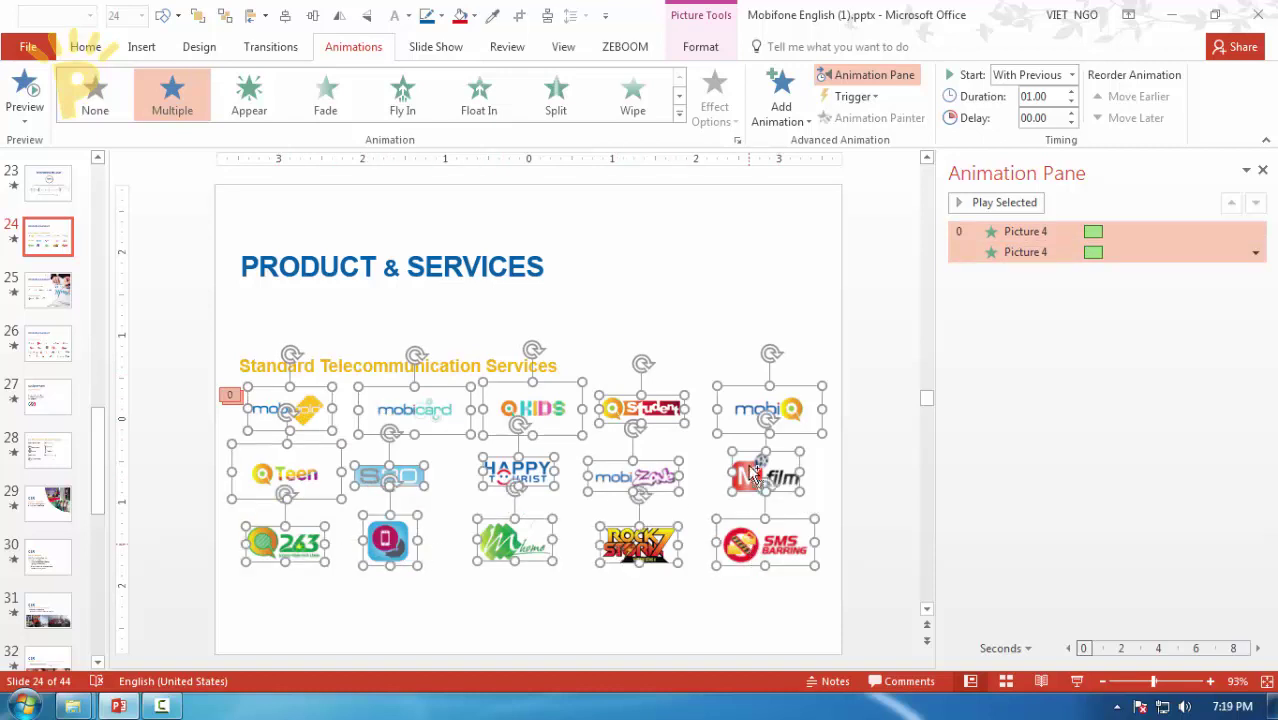
# Step: Copy mobiGold's animation to the selected logos with 0.1-second evenly increasing delays via Zeboom
pyautogui.click(625, 47)
pyautogui.click(28, 95)
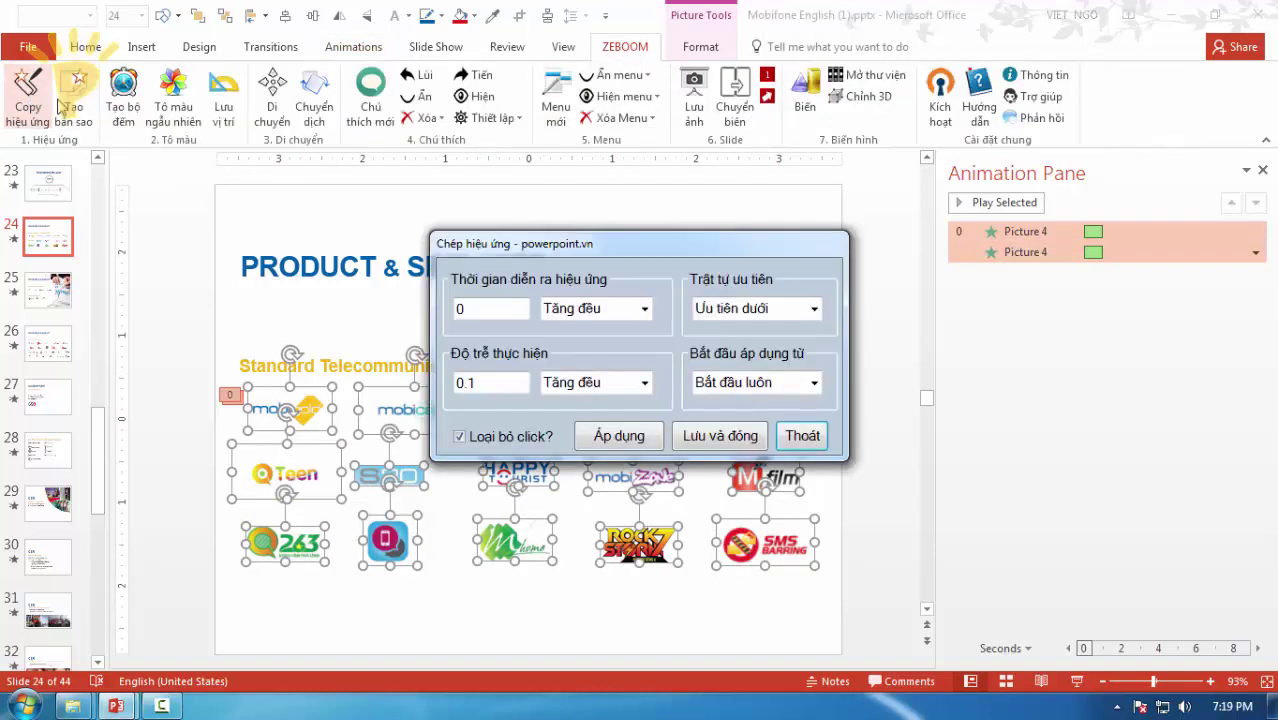
pyautogui.click(618, 435)
pyautogui.click(802, 435)
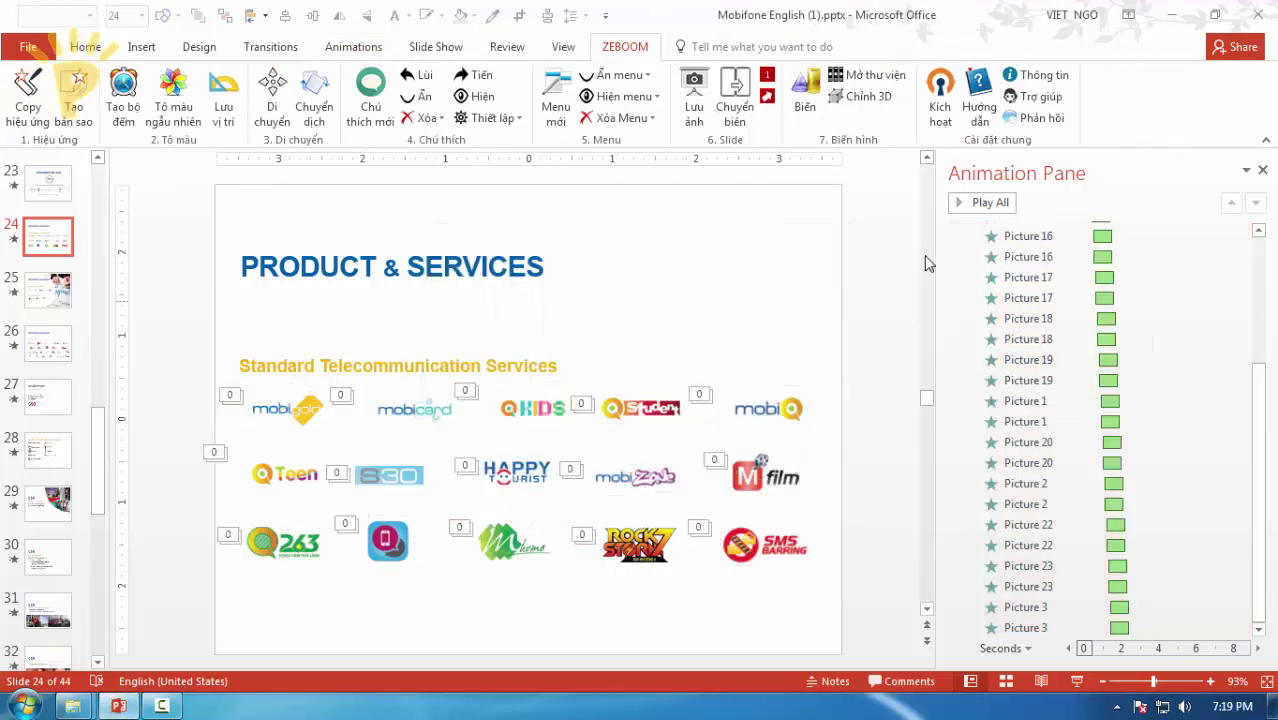
# Step: Play all animations and confirm the logo delays rise 0.10, 0.20, 0.30 in turn
pyautogui.click(967, 203)
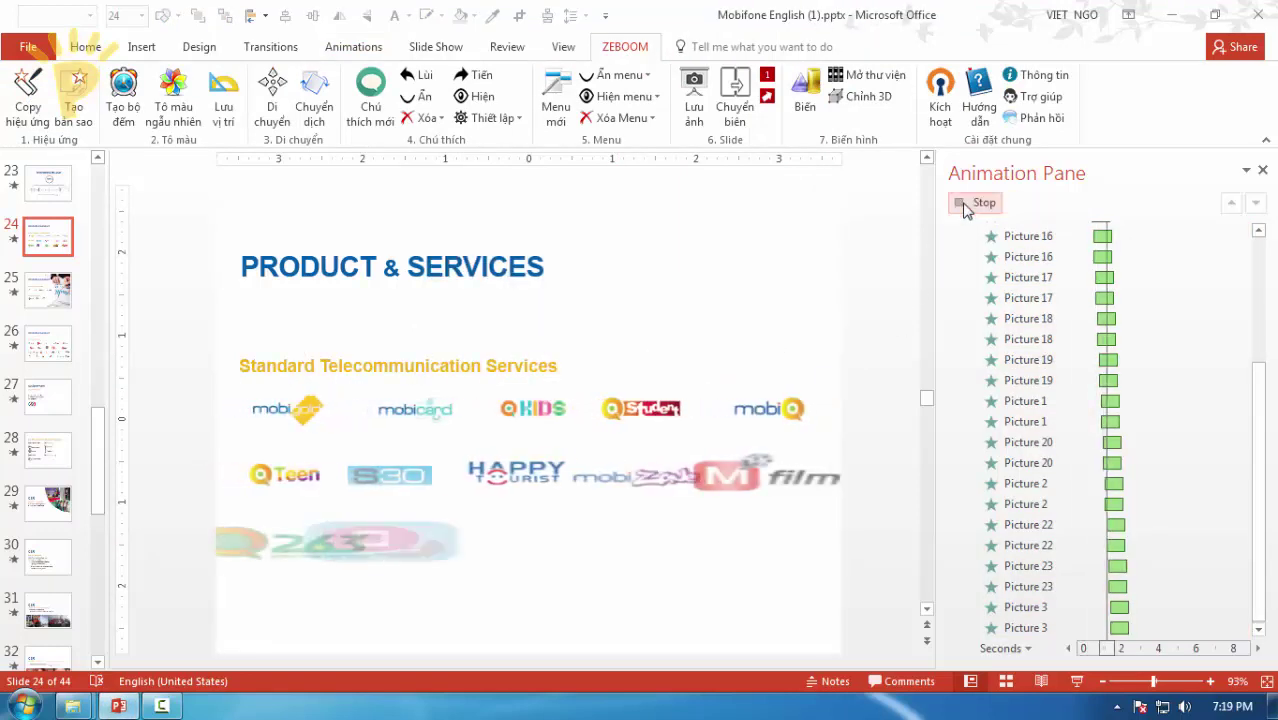
pyautogui.click(1125, 252)
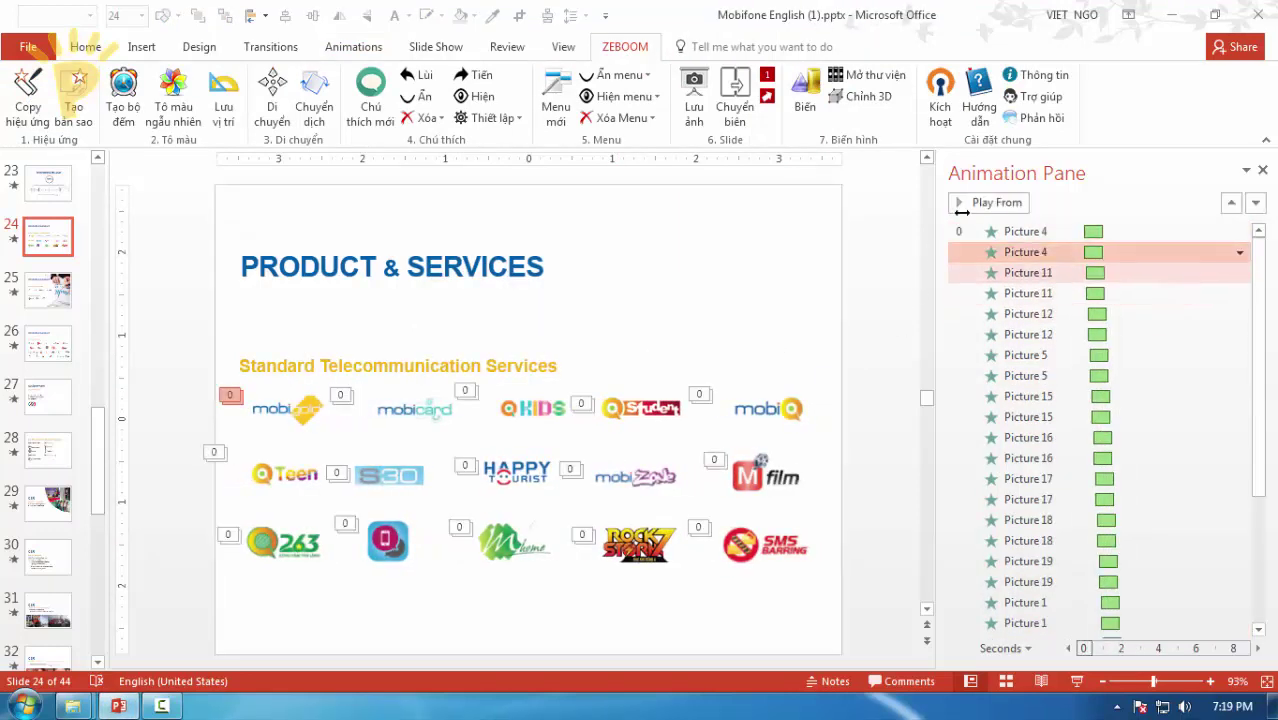
pyautogui.click(1044, 293)
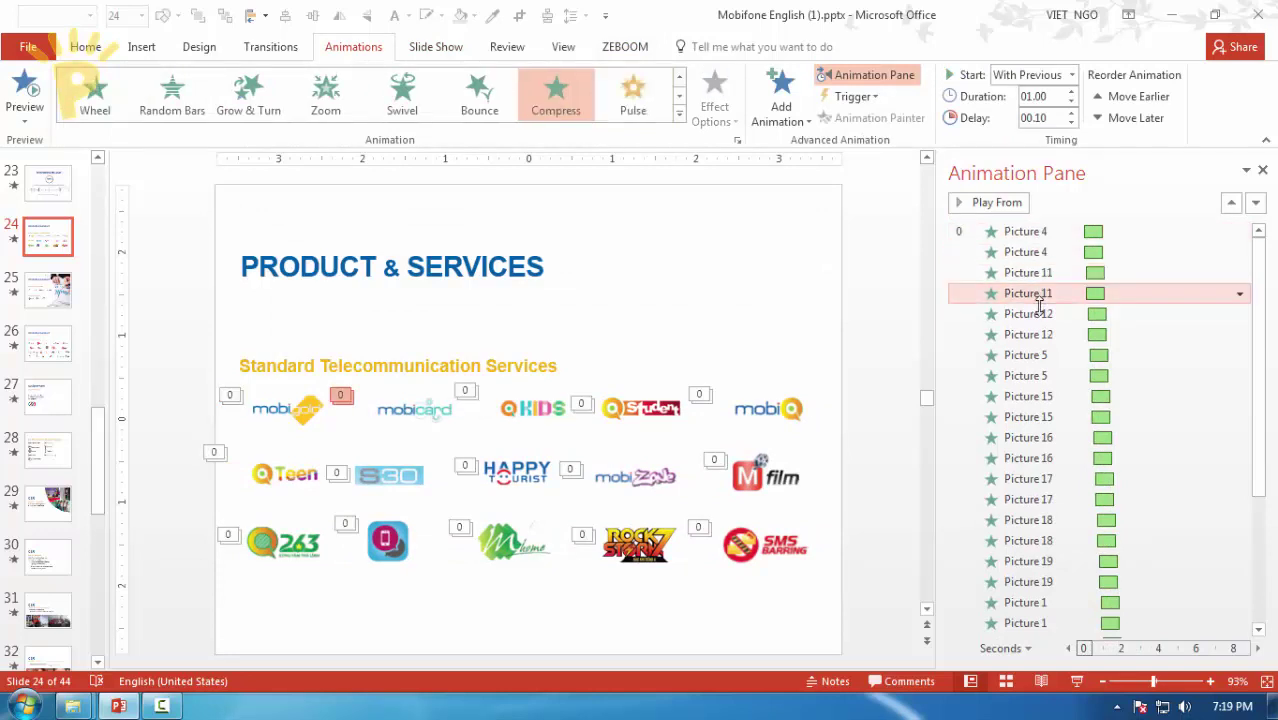
pyautogui.click(1044, 314)
pyautogui.press('Down')
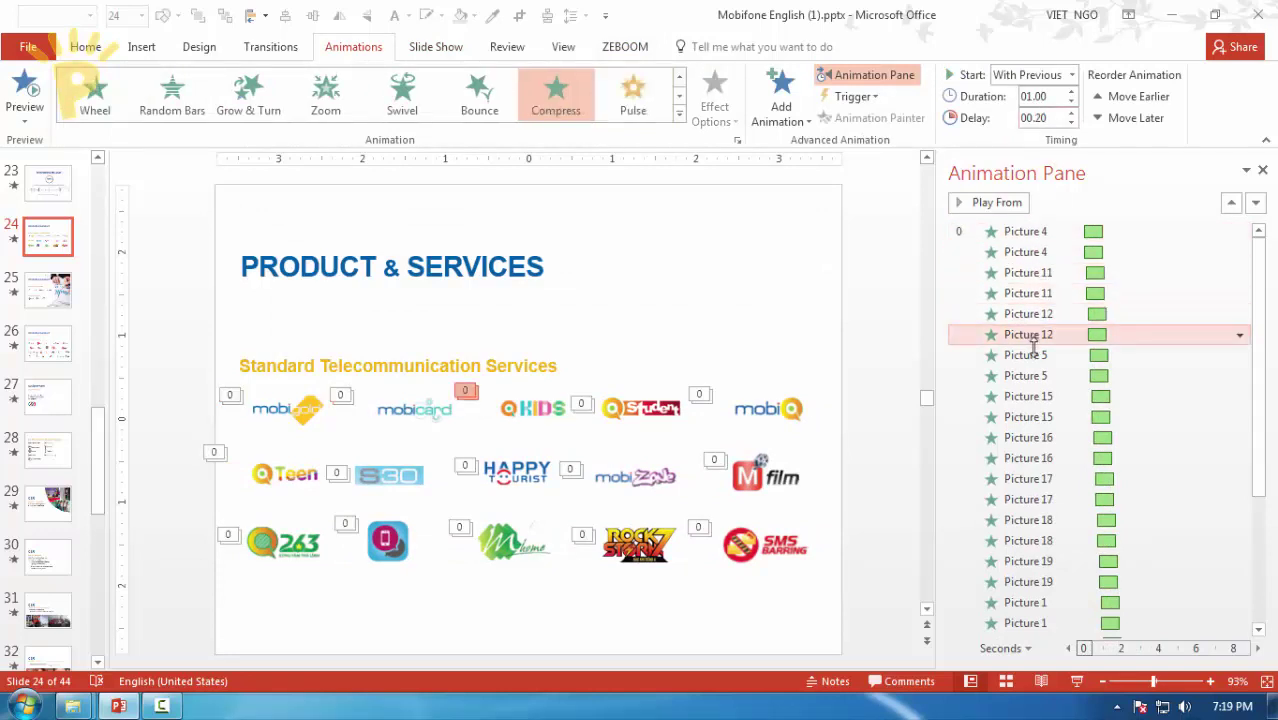
pyautogui.press('Down')
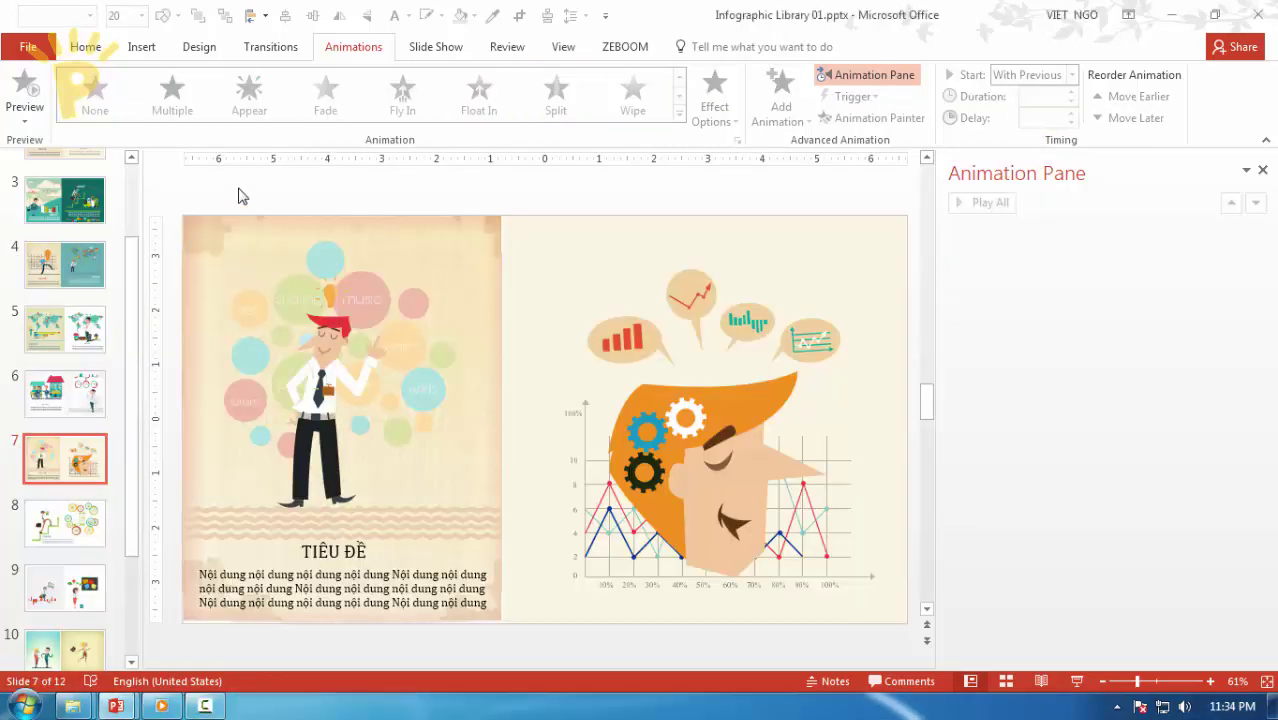
# Step: Browse infographic slides 3, 1, 2 and 3, then open slide 7 and select the businessman illustration
pyautogui.click(80, 205)
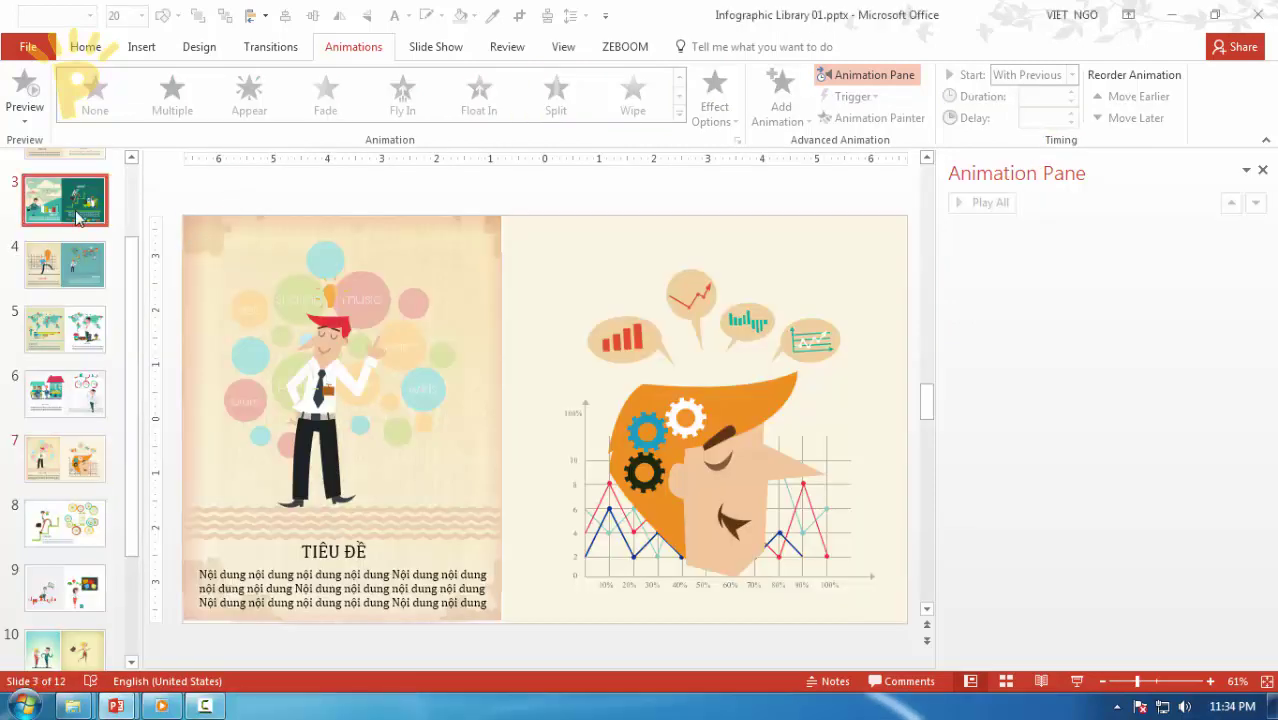
pyautogui.scroll(2, 90, 190)
pyautogui.click(95, 205)
pyautogui.click(318, 346)
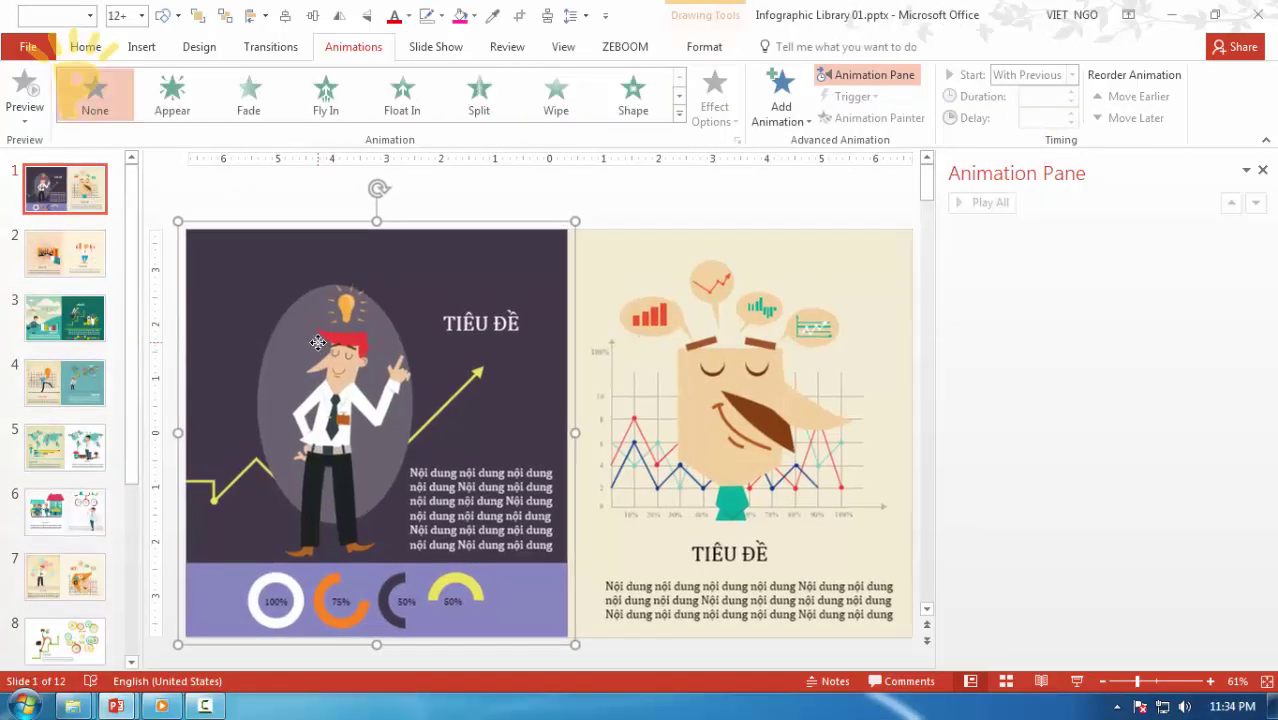
pyautogui.click(65, 262)
pyautogui.click(68, 325)
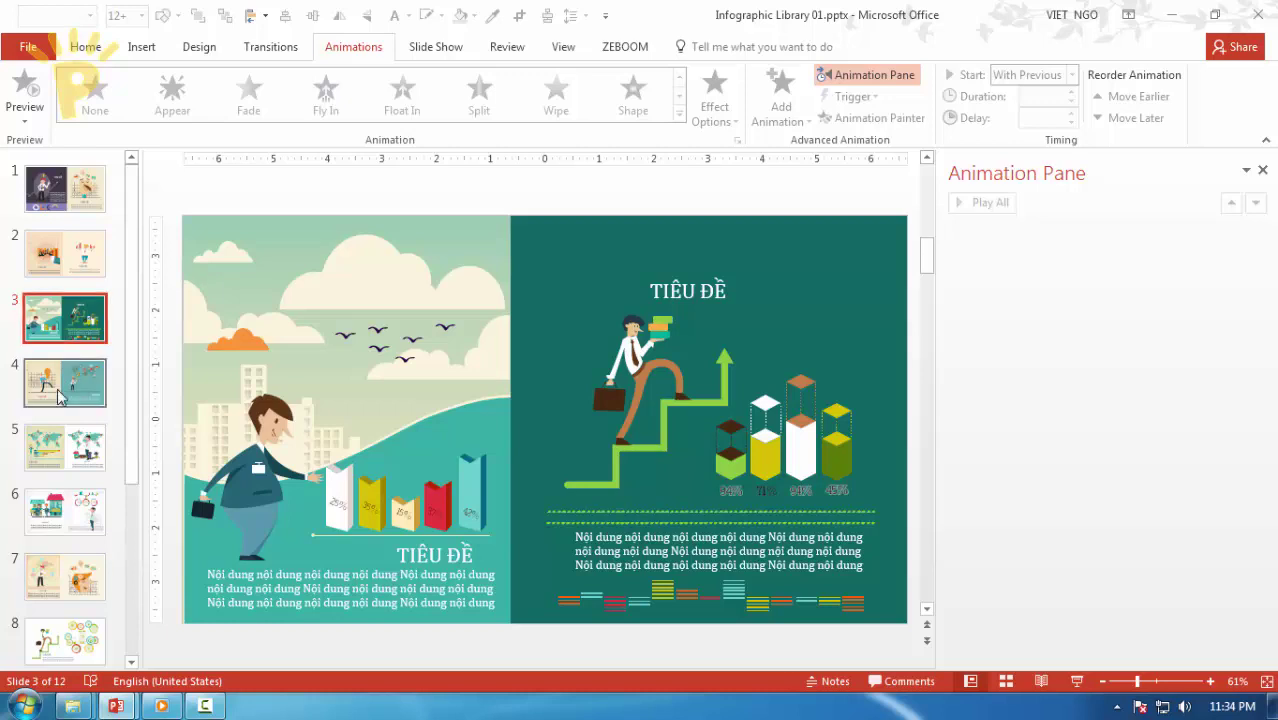
pyautogui.click(66, 568)
pyautogui.moveTo(305, 392)
pyautogui.mouseDown()
pyautogui.moveTo(405, 393)
pyautogui.moveTo(298, 404)
pyautogui.mouseUp()
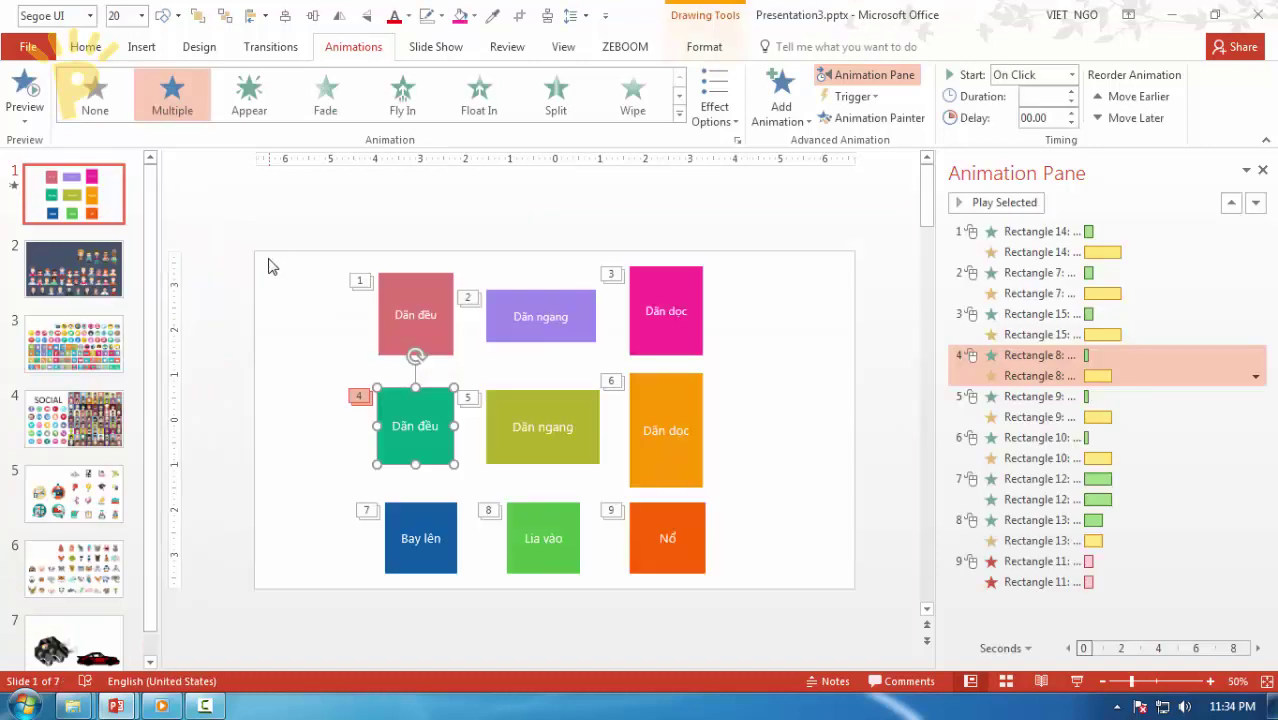
# Step: Switch to Presentation3 and inspect its sample rectangles, including the pink Dãn dọc one
pyautogui.click(250, 245)
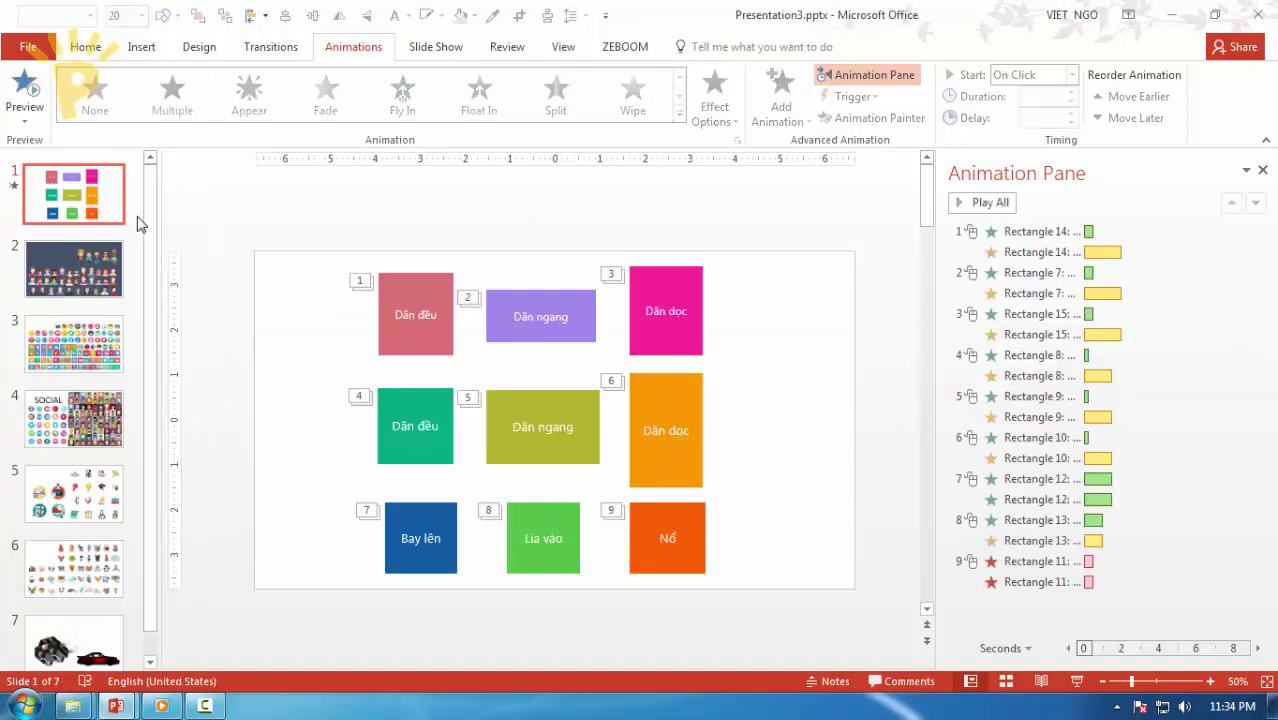
pyautogui.scroll(-1, 350, 268)
pyautogui.scroll(1, 350, 268)
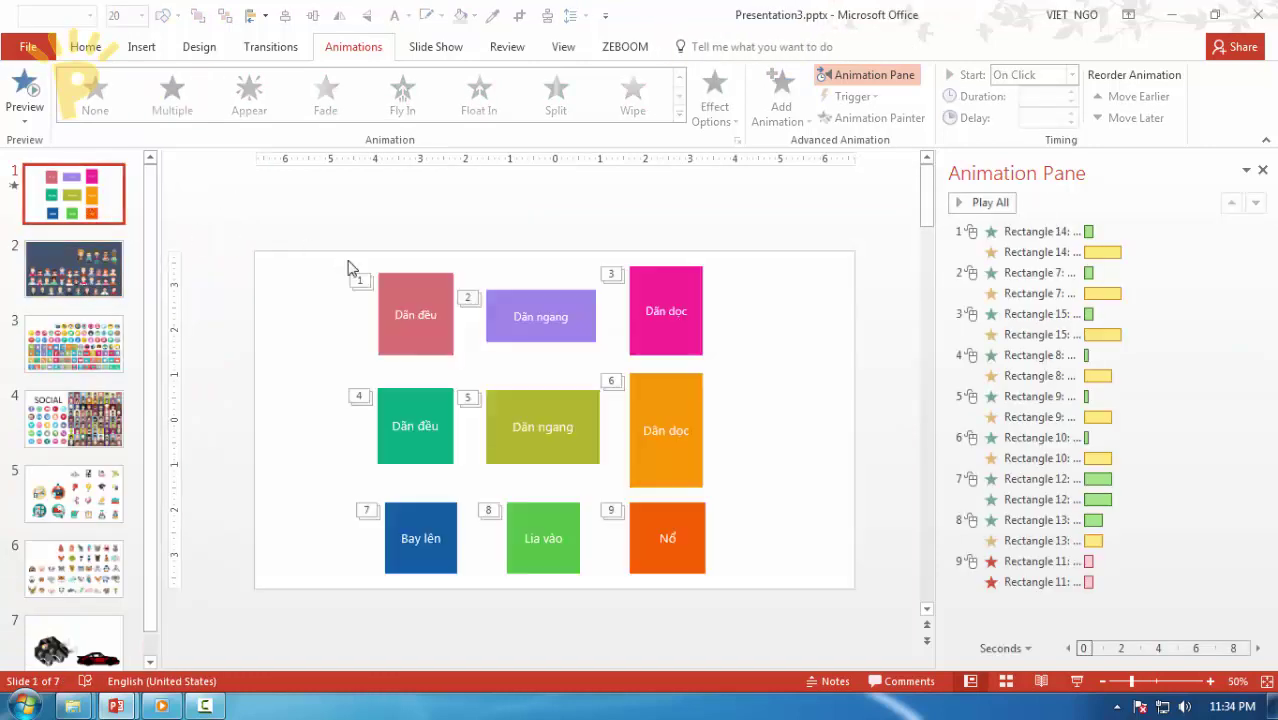
pyautogui.click(383, 340)
pyautogui.click(540, 330)
pyautogui.click(640, 345)
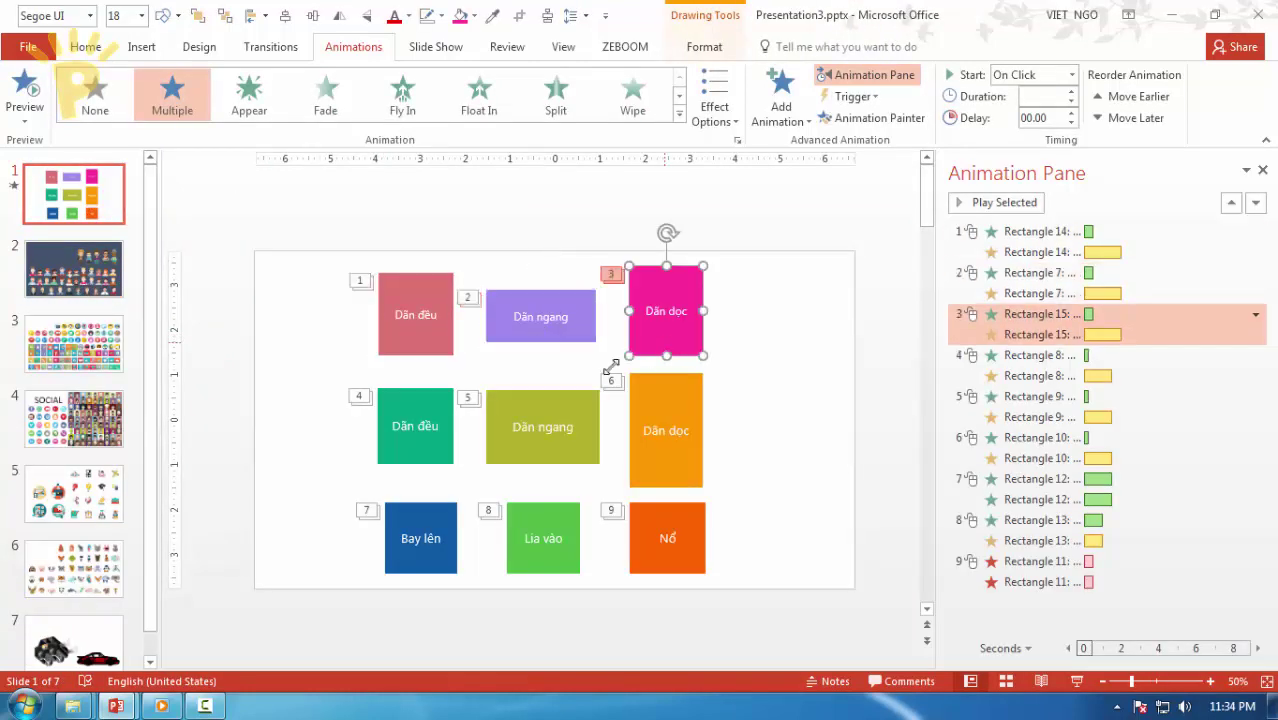
pyautogui.click(419, 463)
pyautogui.click(530, 242)
# Step: Preview the rectangles' animations from the first one, then select the green Dãn đều rectangle
pyautogui.click(1040, 231)
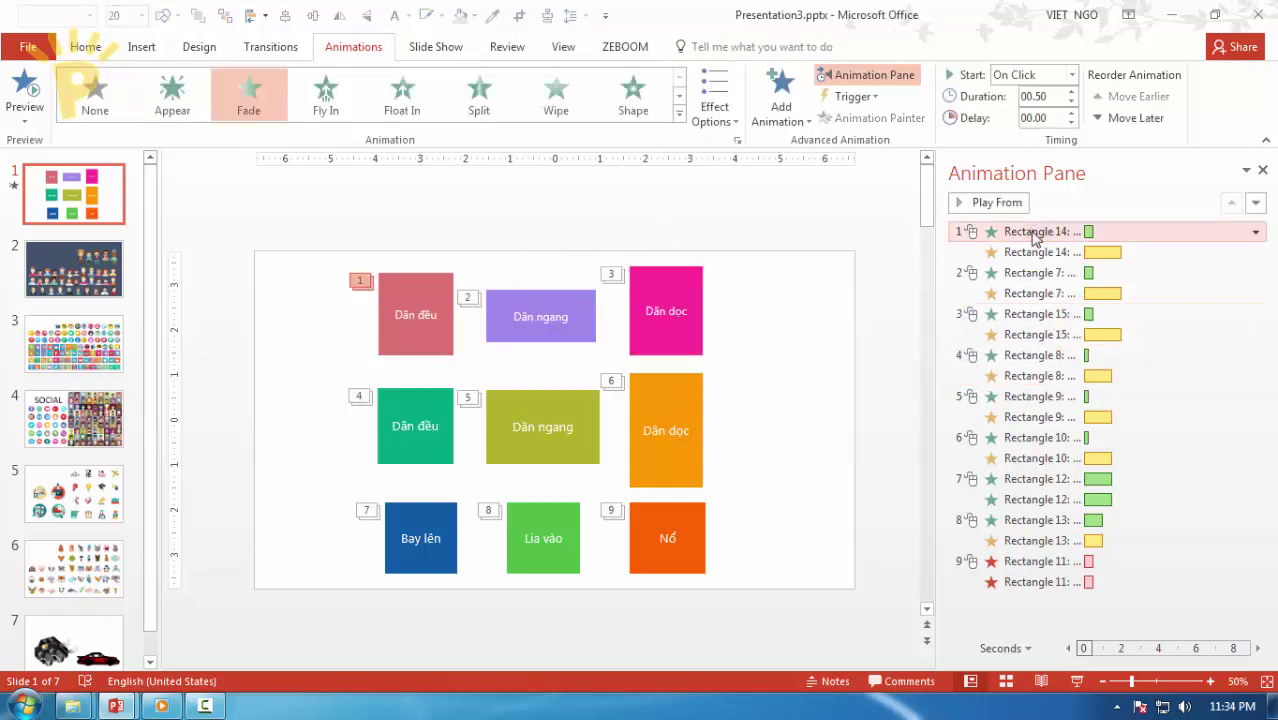
pyautogui.click(994, 207)
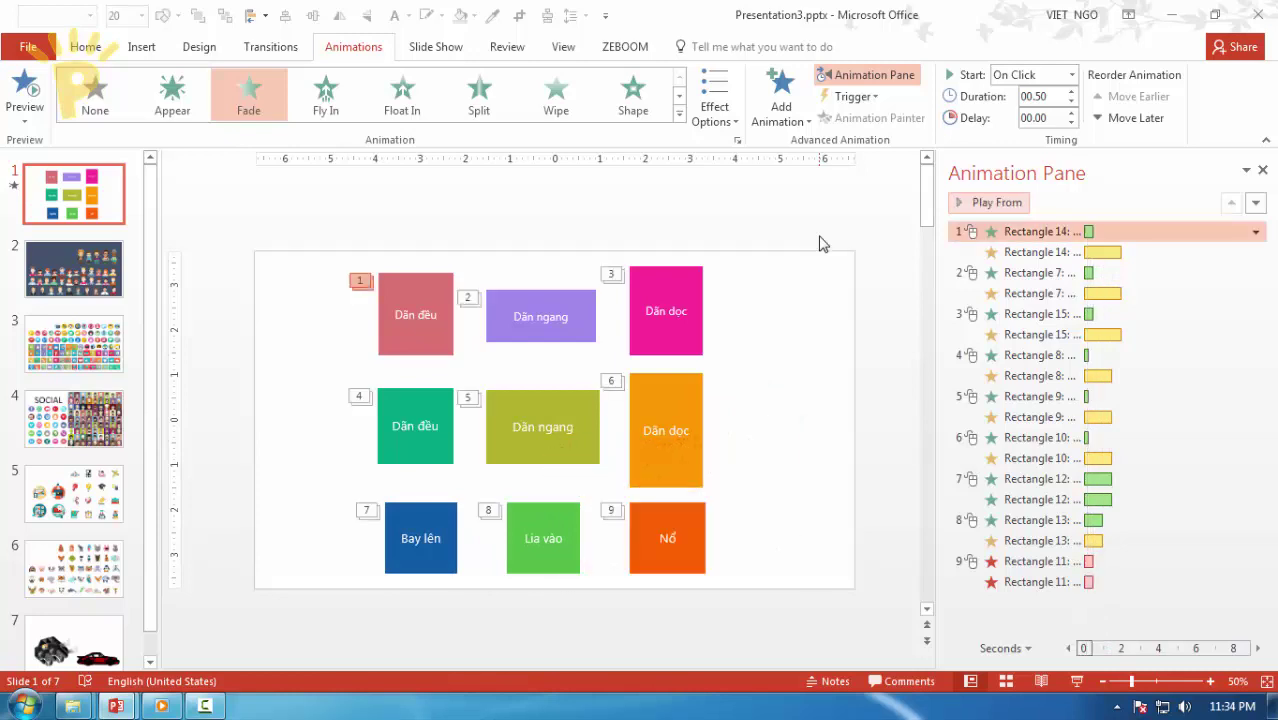
pyautogui.click(393, 447)
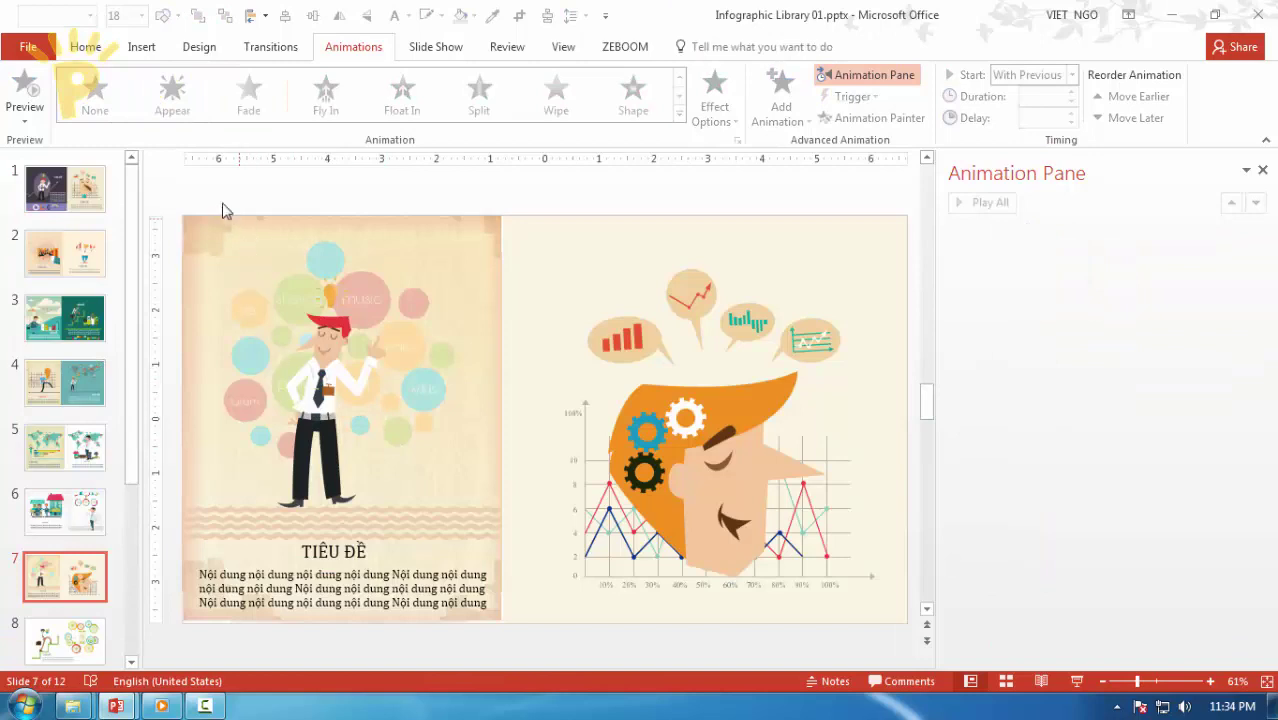
# Step: Paste the Dãn đều rectangle onto slide 7's right panel and ungroup the man illustration
pyautogui.hotkey('ctrl', 'v')
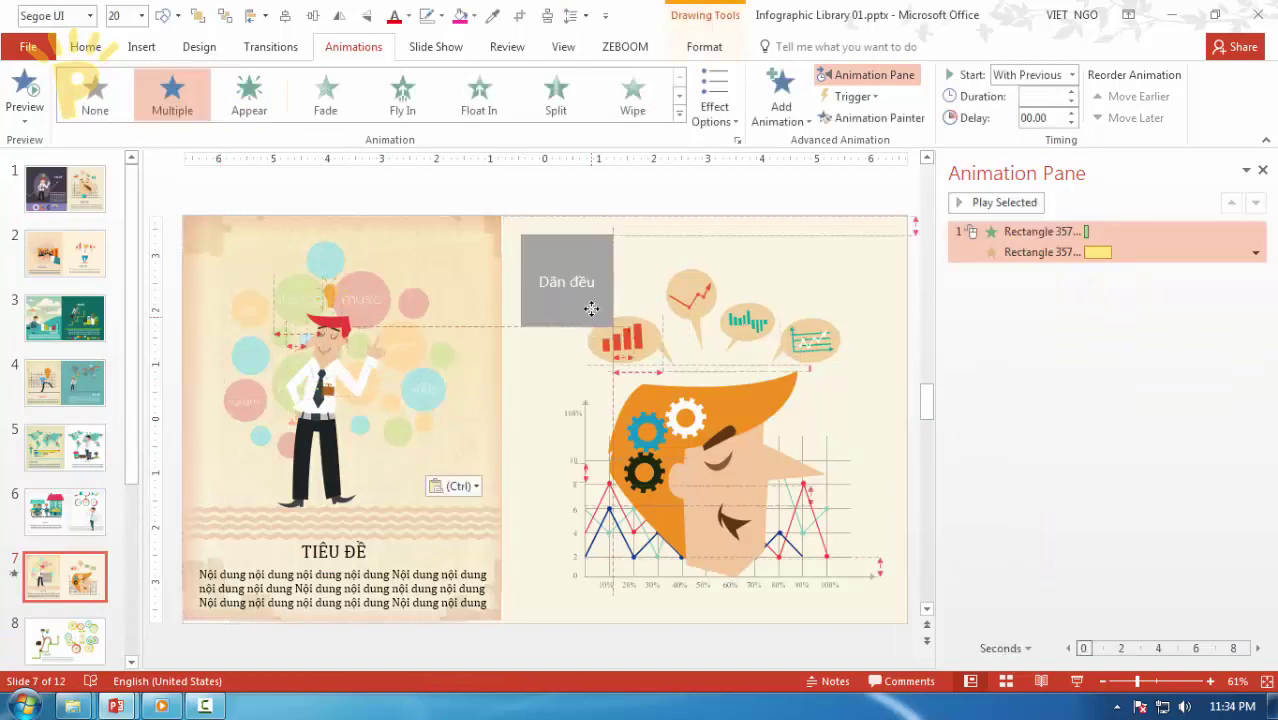
pyautogui.moveTo(587, 349); pyautogui.dragTo(591, 309)
pyautogui.click(324, 355)
pyautogui.hotkey('ctrl', 'shift', 'g')
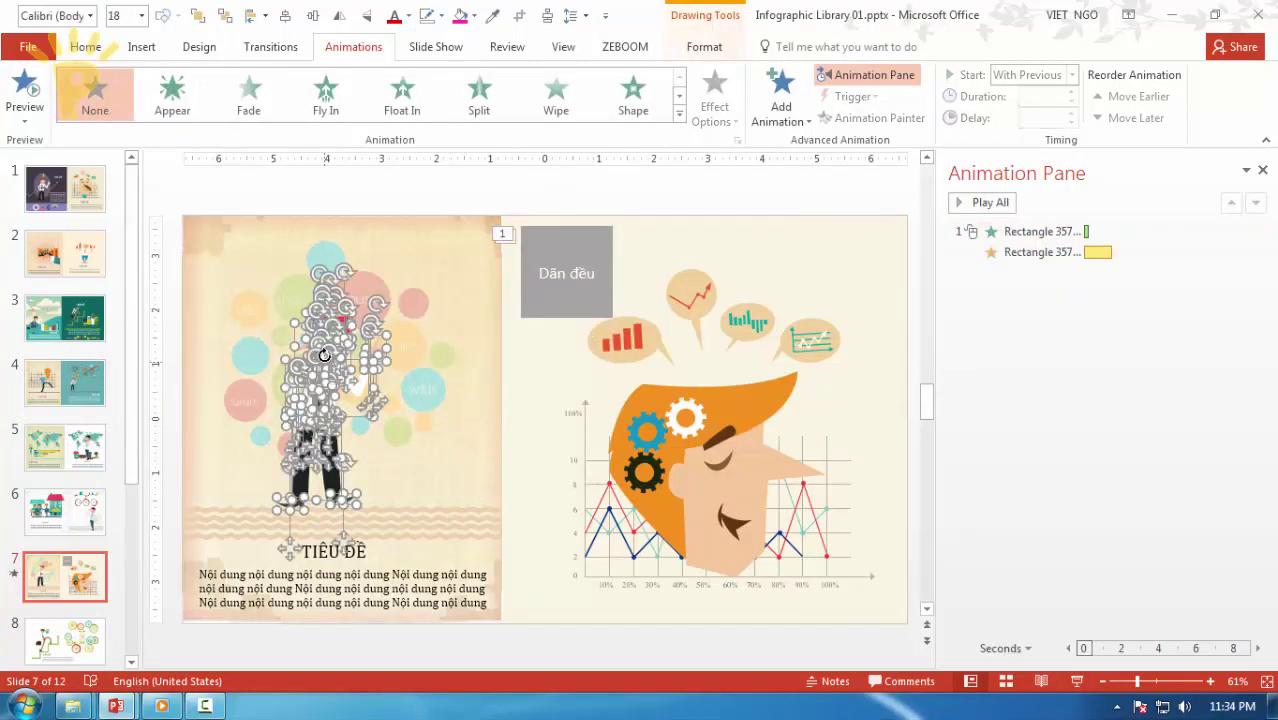
# Step: Select all the man illustration's pieces together with the grey Dãn đều box
pyautogui.click(313, 203)
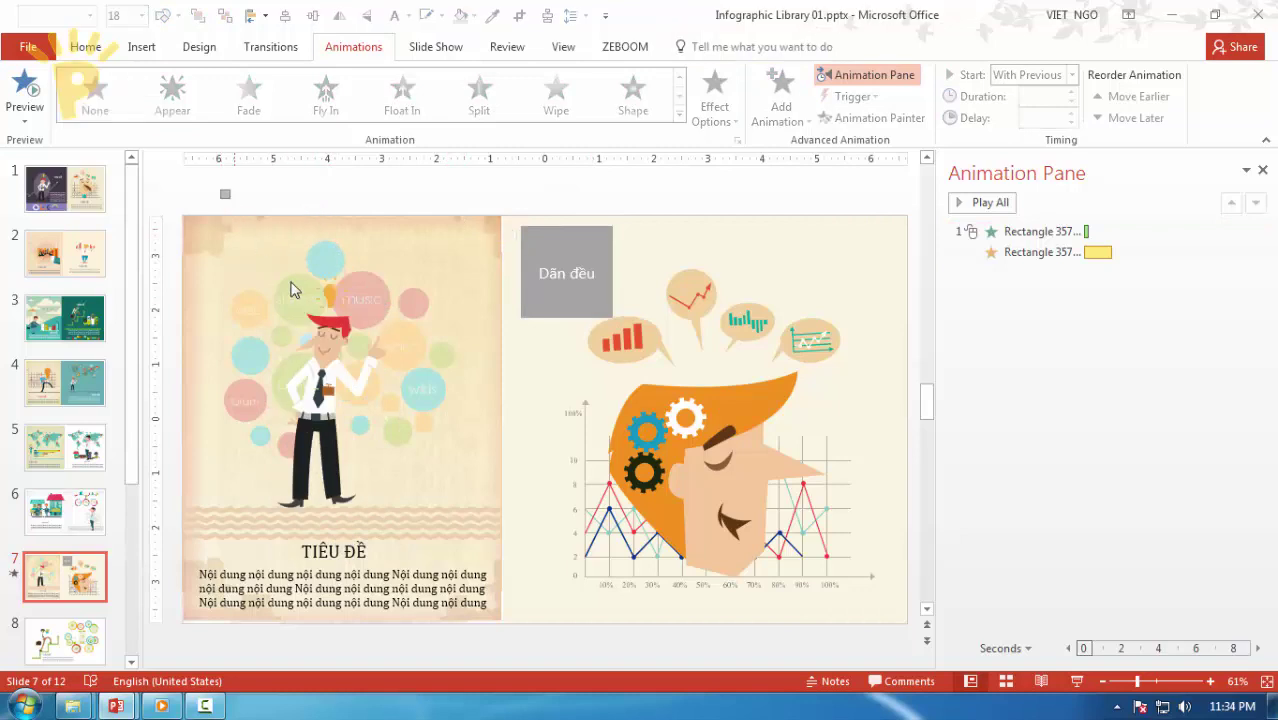
pyautogui.moveTo(220, 189); pyautogui.dragTo(441, 546)
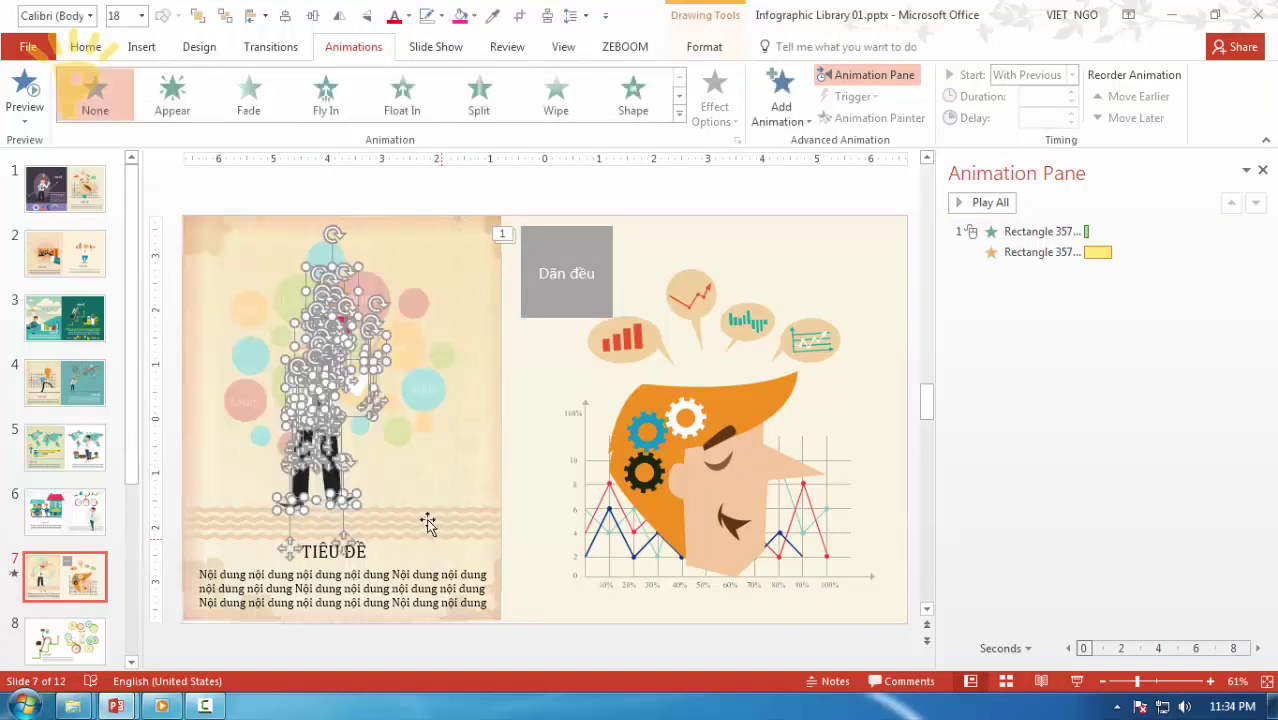
pyautogui.keyDown('shift'); pyautogui.click(548, 305); pyautogui.keyUp('shift')
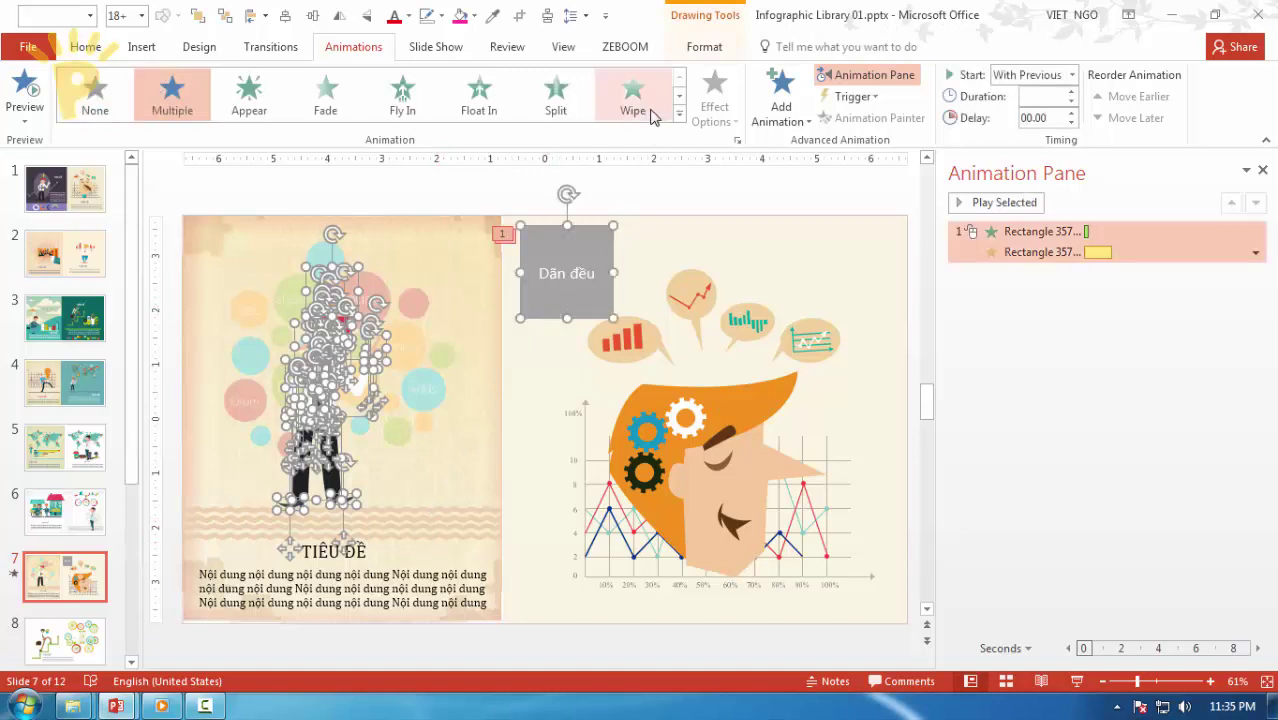
pyautogui.click(608, 52)
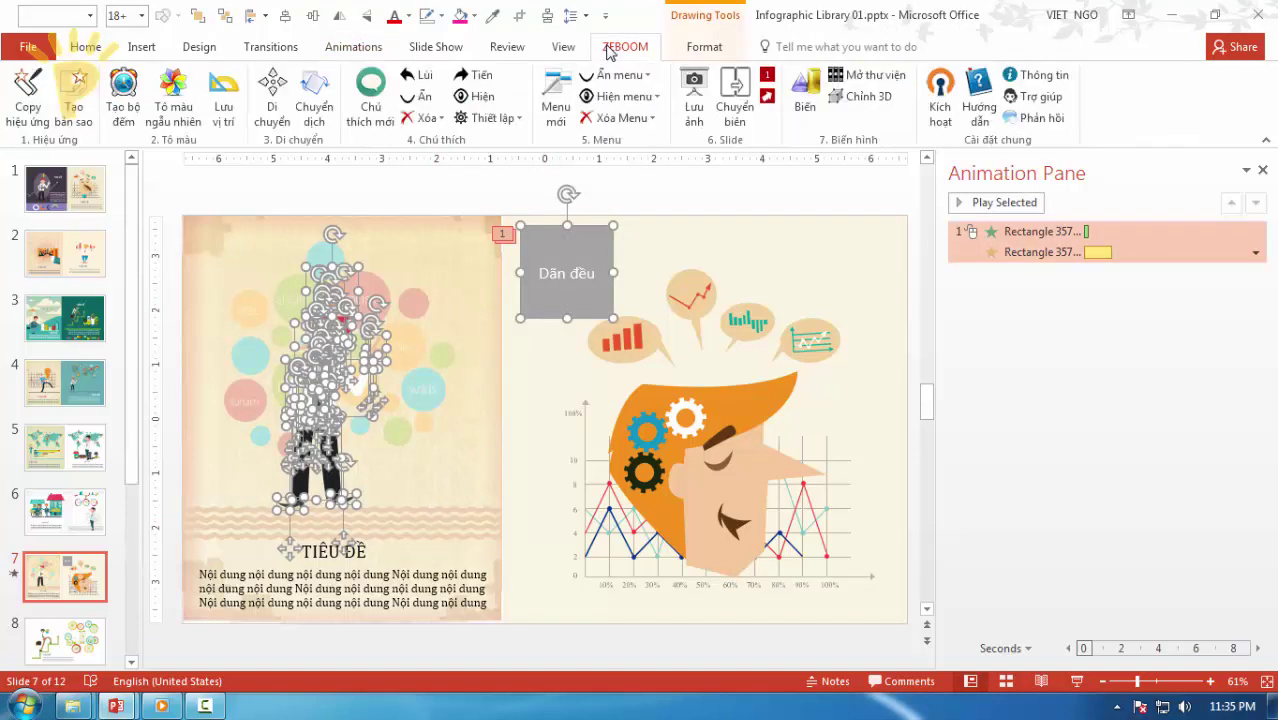
# Step: Open the Copy hiệu ứng settings and keep the evenly increasing (Tăng đều) delay progression
pyautogui.click(28, 88)
pyautogui.moveTo(318, 221); pyautogui.dragTo(336, 213)
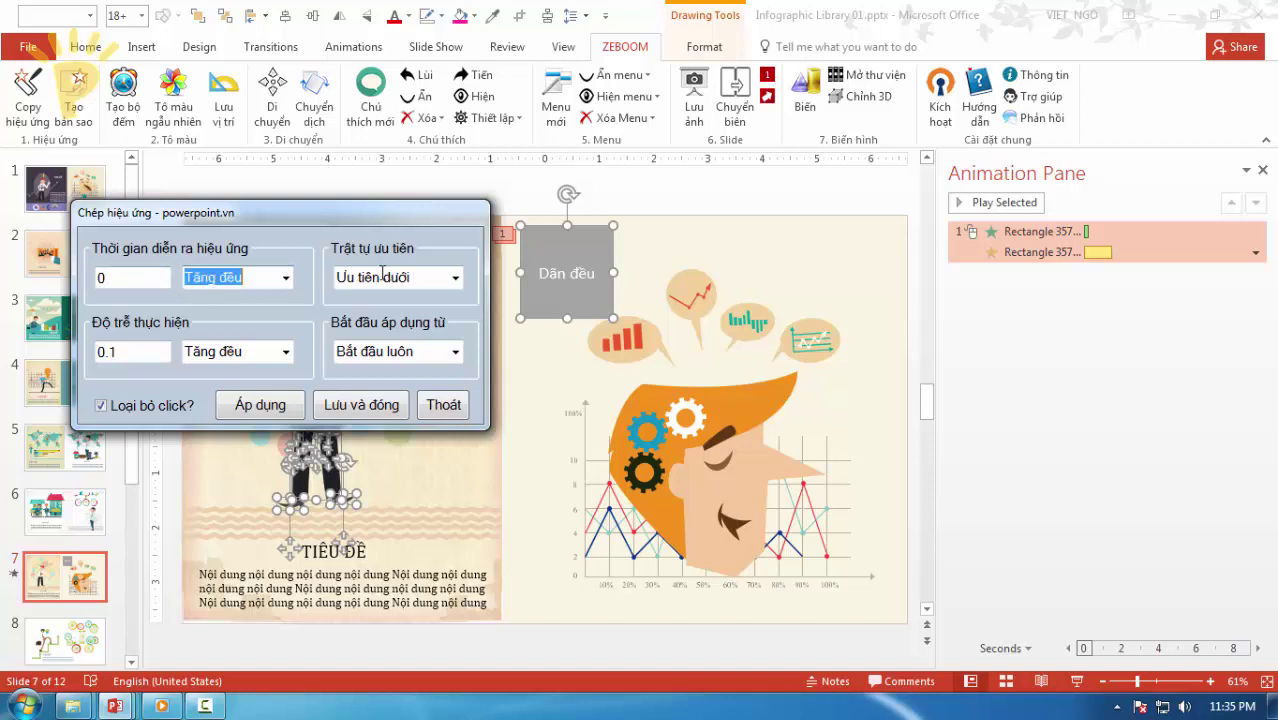
pyautogui.click(278, 349)
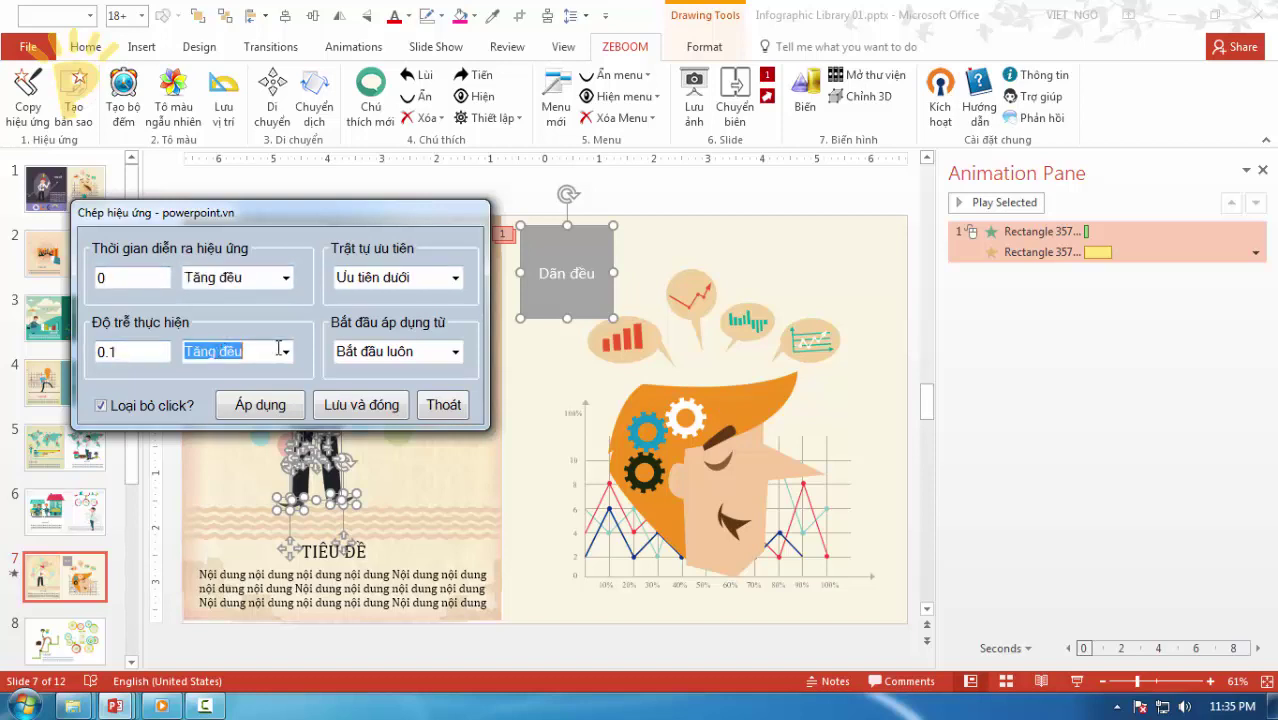
pyautogui.click(286, 353)
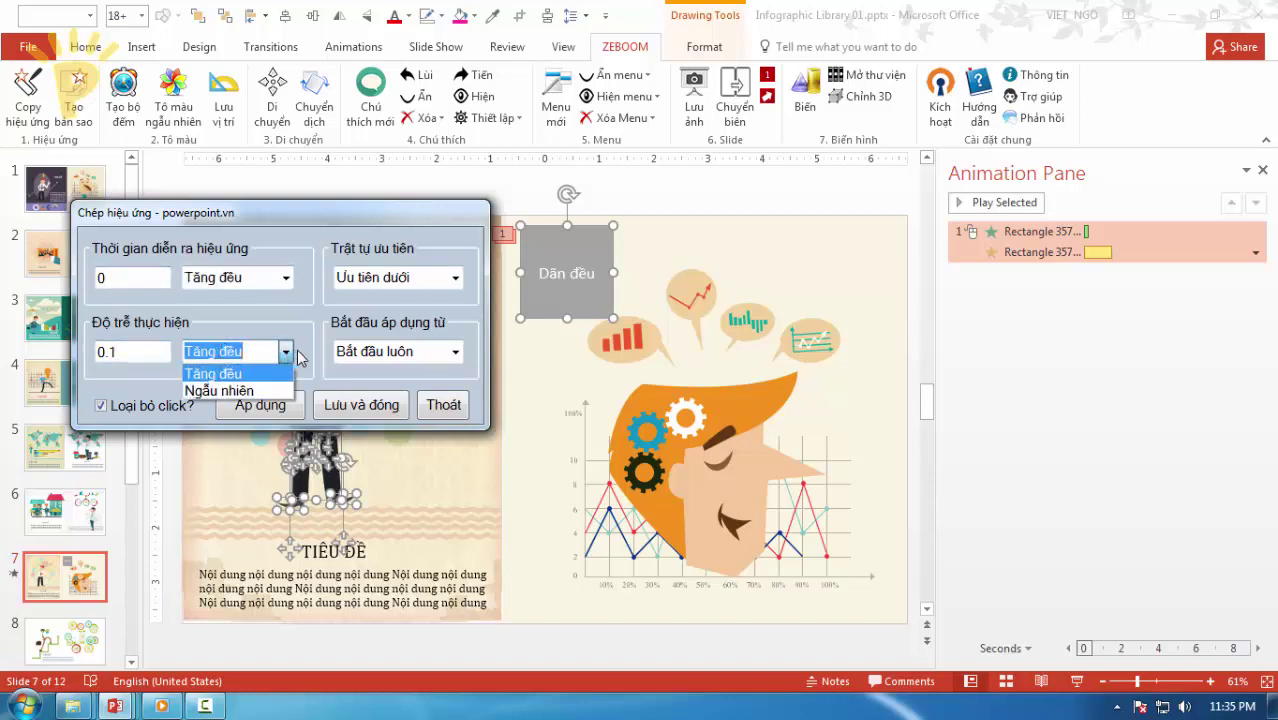
pyautogui.click(300, 355)
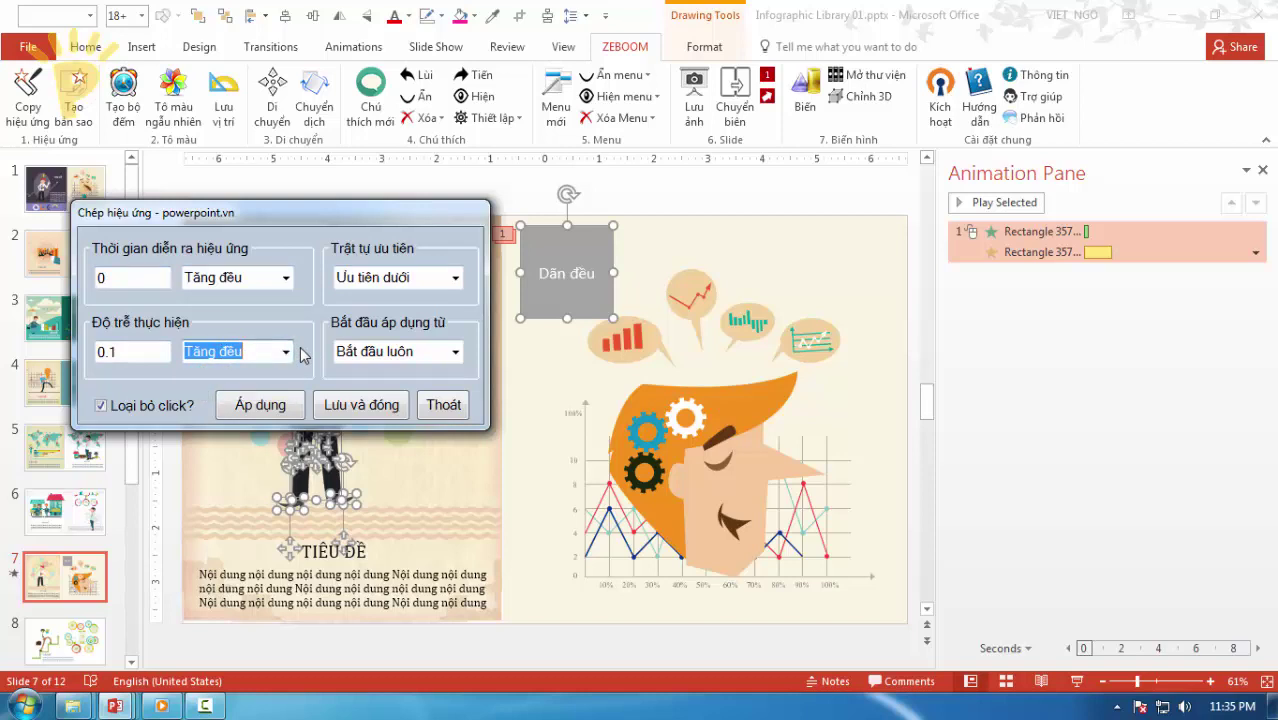
pyautogui.click(396, 275)
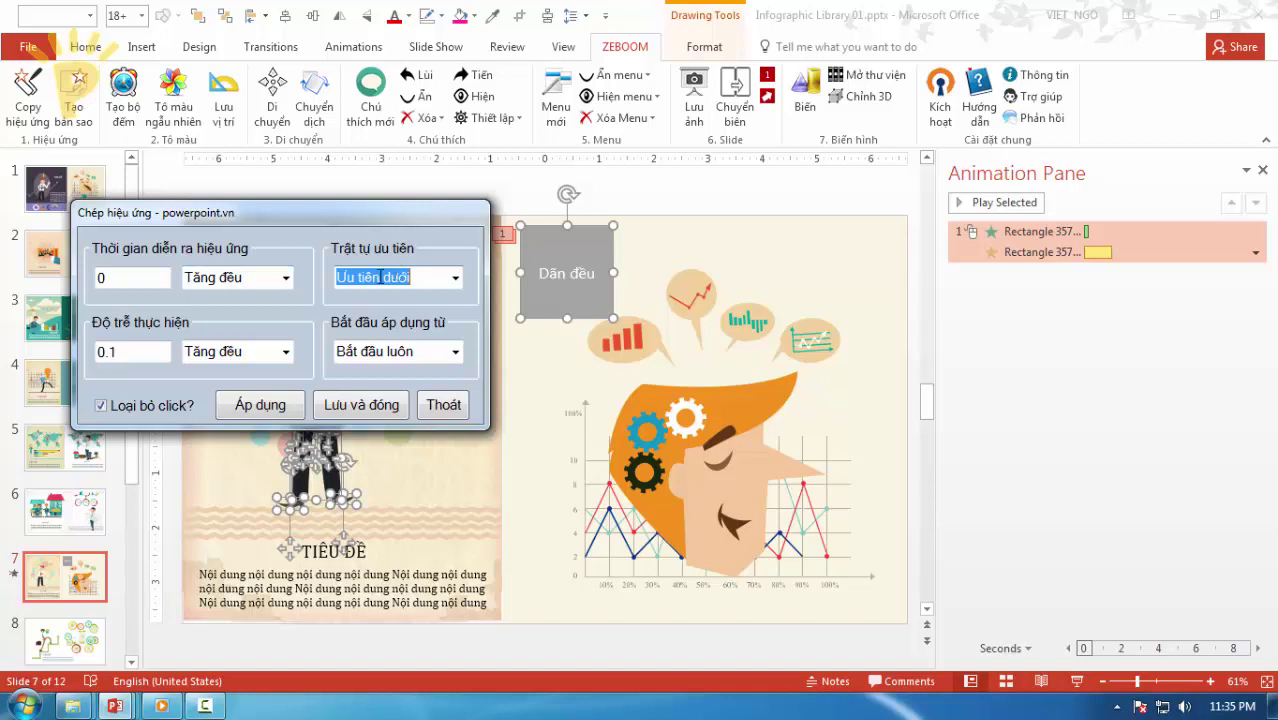
# Step: Keep the 0.1 delay and start from the first object, apply it to the illustration pieces, and close
pyautogui.click(155, 355)
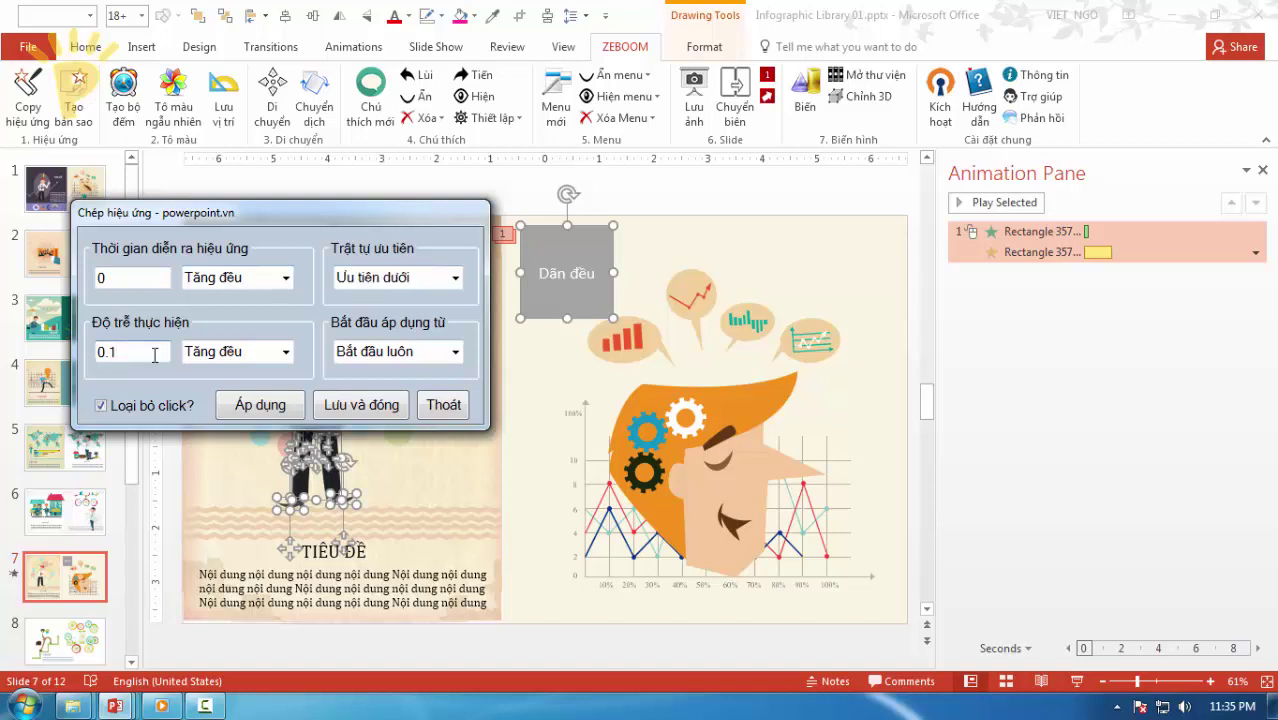
pyautogui.click(456, 352)
pyautogui.click(401, 394)
pyautogui.click(436, 355)
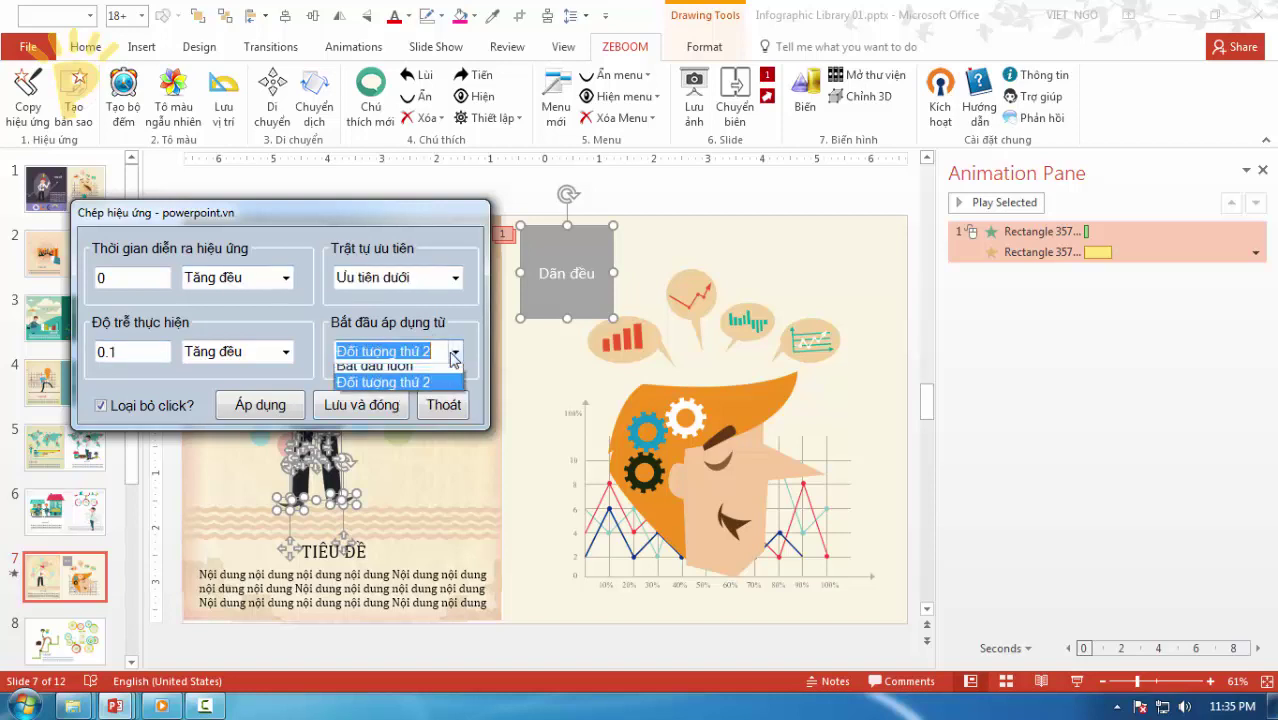
pyautogui.click(410, 367)
pyautogui.click(298, 406)
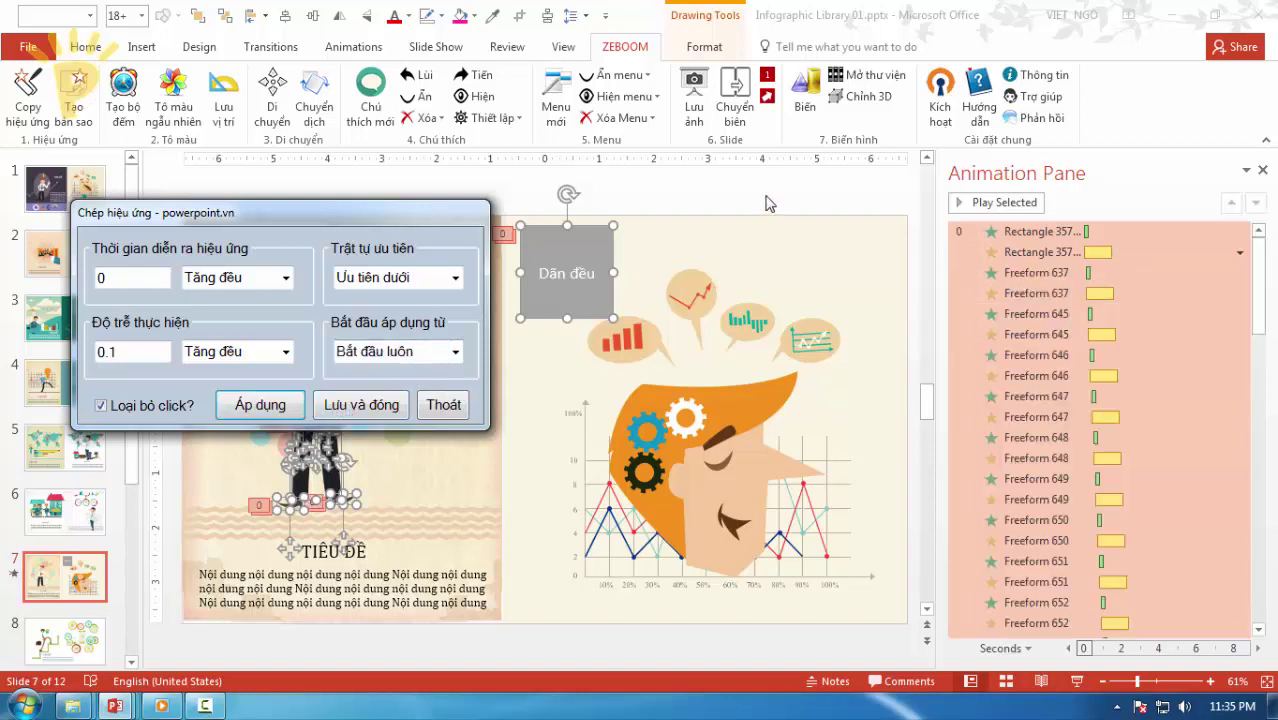
pyautogui.click(975, 202)
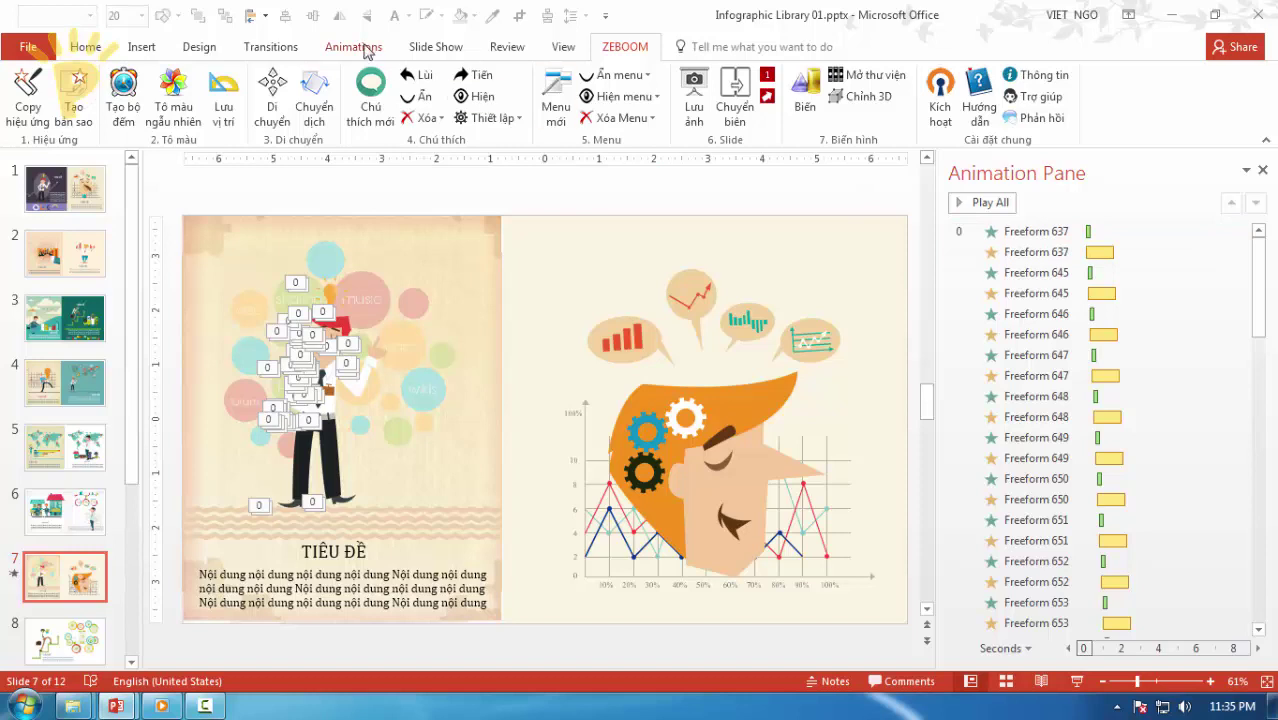
# Step: Inspect the copied Freeform 637 animation entries in the Animation Pane
pyautogui.click(366, 51)
pyautogui.click(942, 232)
pyautogui.click(965, 252)
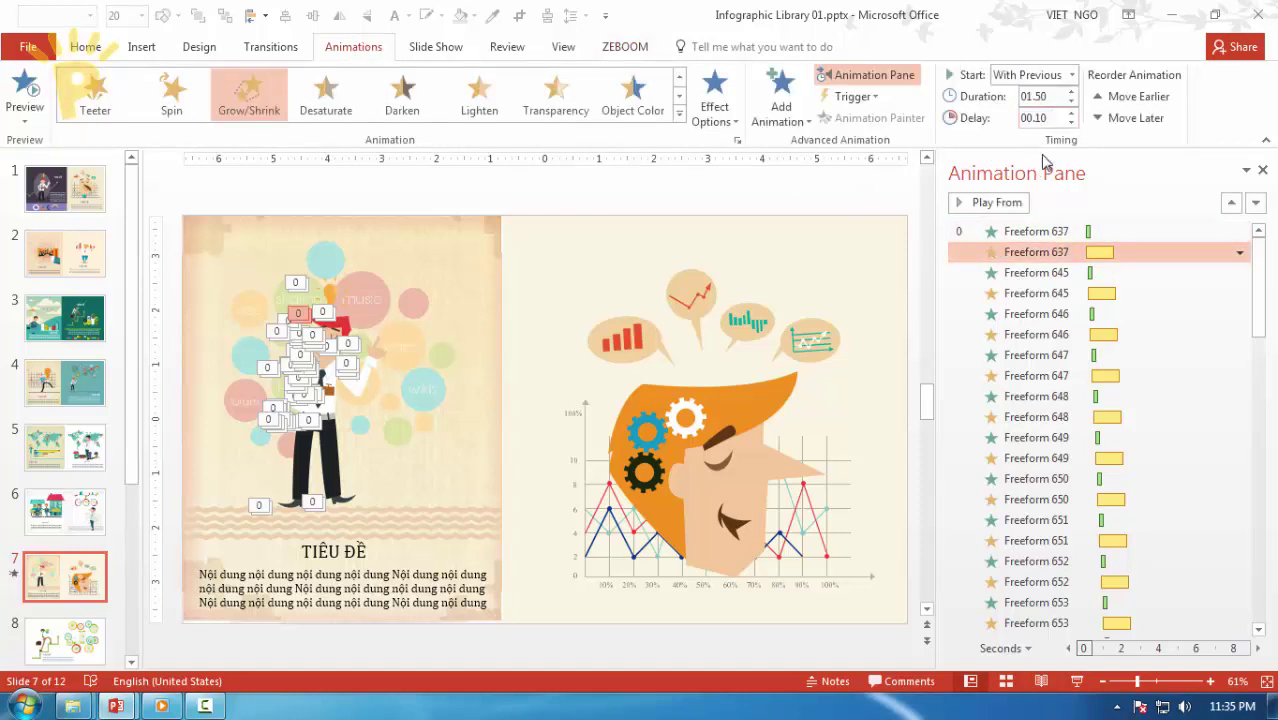
pyautogui.click(842, 194)
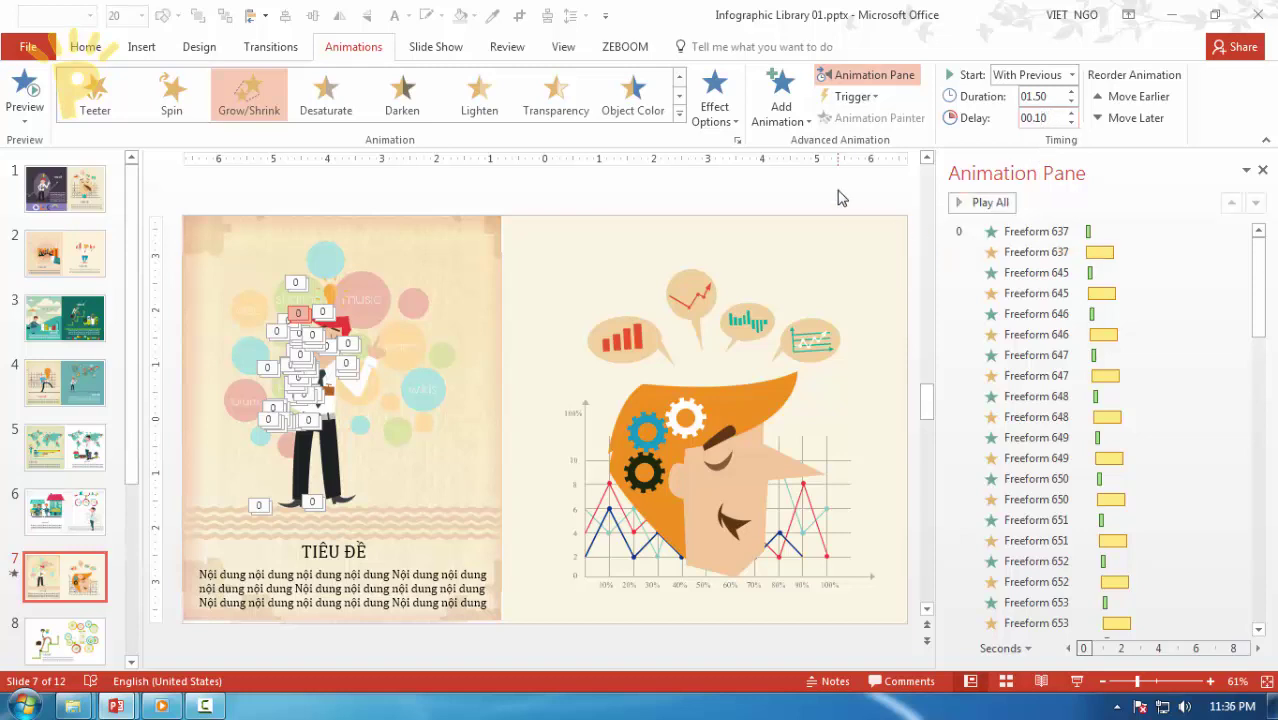
# Step: Restore the Dãn đều box and remove the copied Freeform animations, leaving only its two effects
pyautogui.hotkey('ctrl', 'z')
pyautogui.click(898, 211)
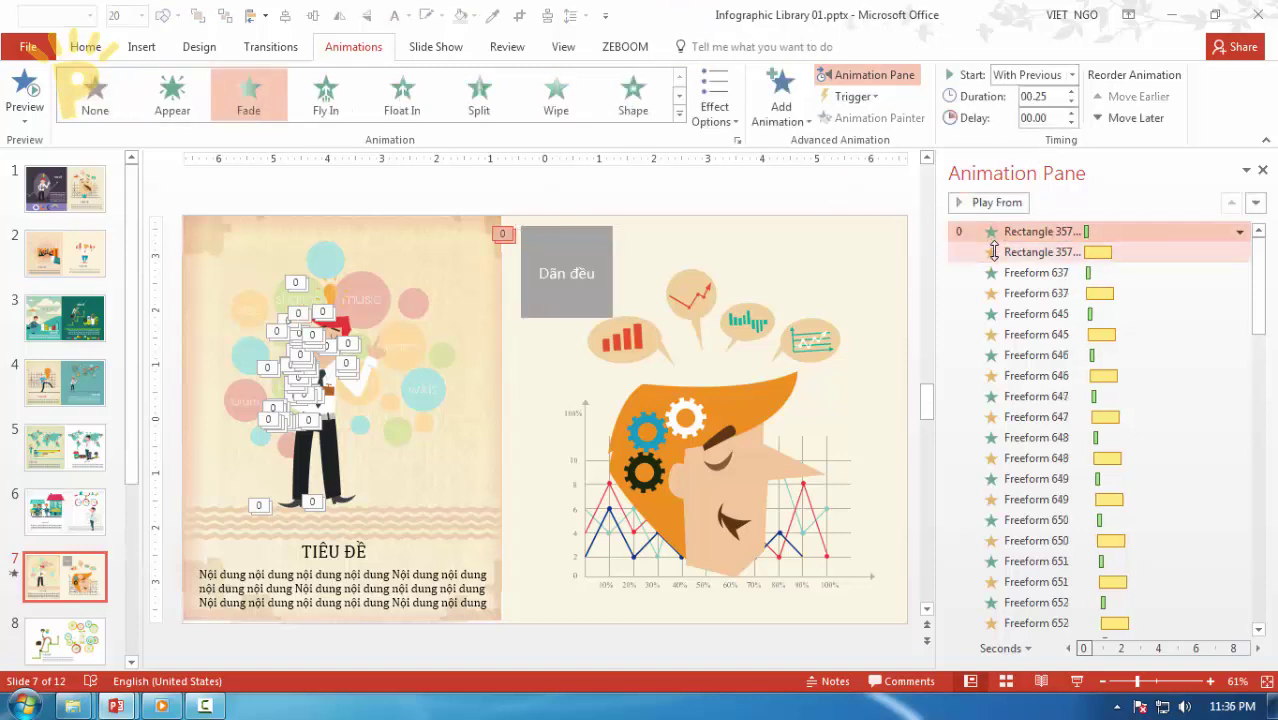
pyautogui.click(604, 302)
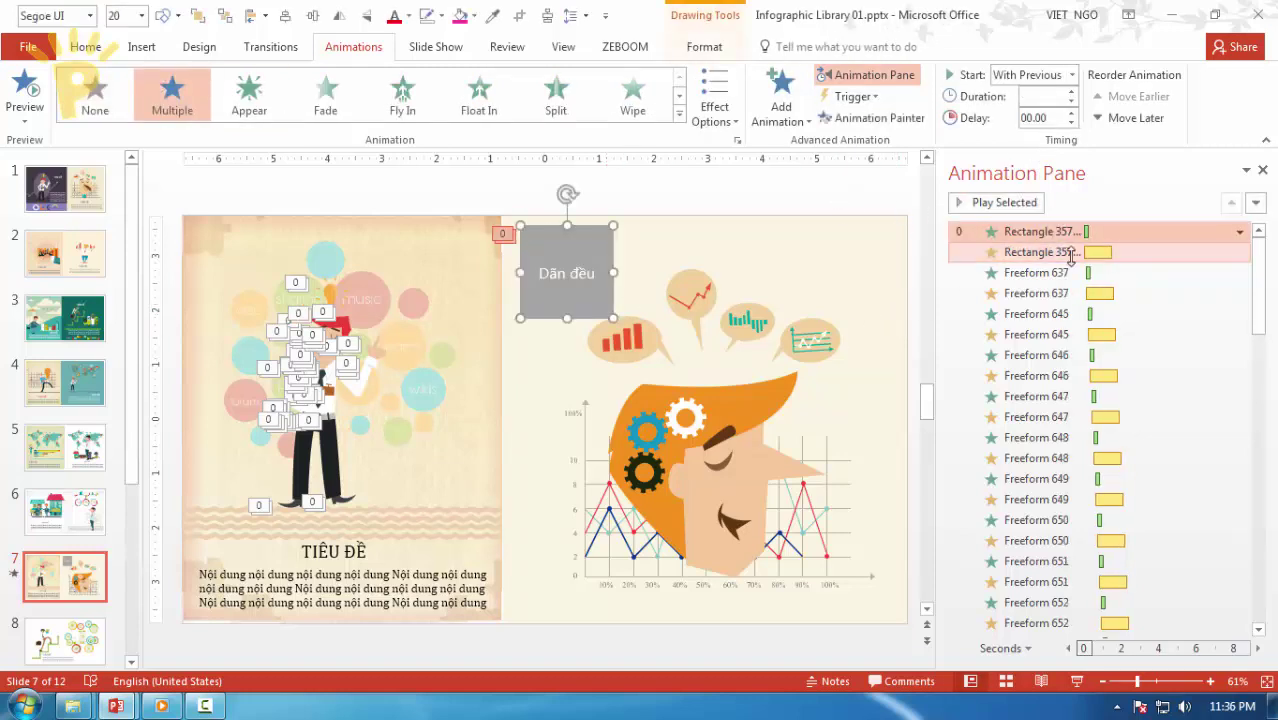
pyautogui.click(818, 202)
pyautogui.click(1030, 272)
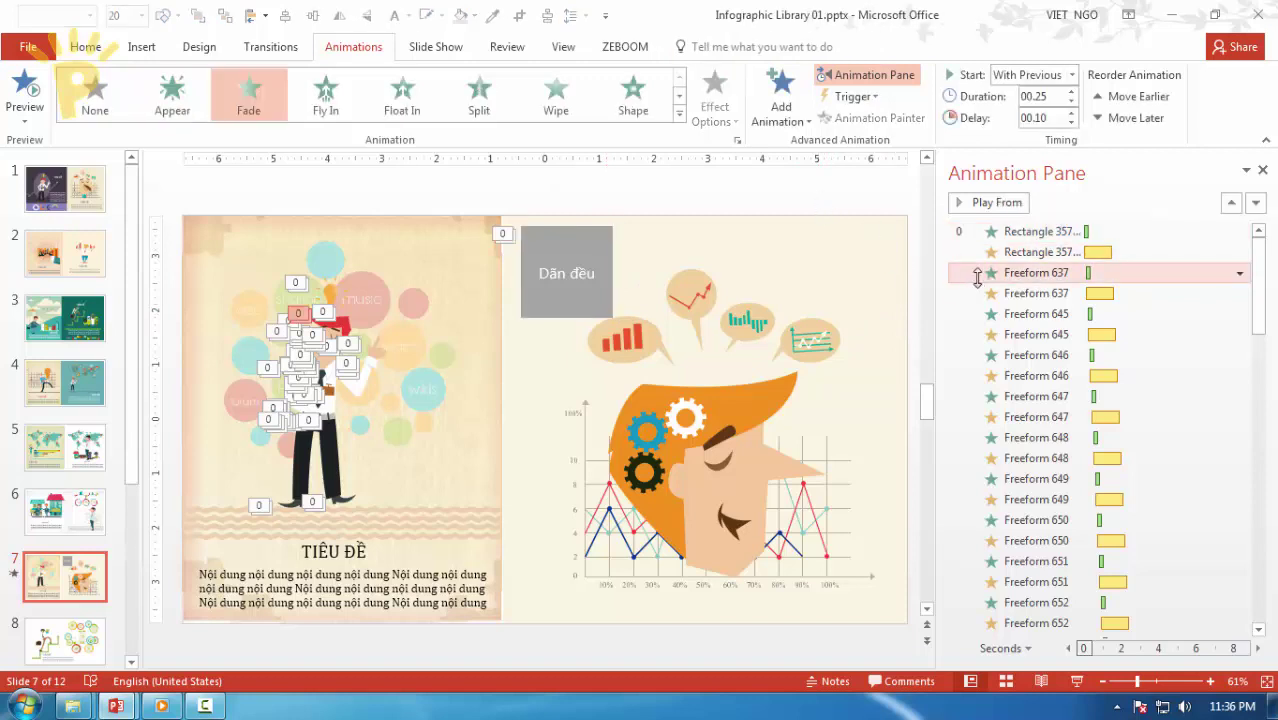
pyautogui.click(1030, 293)
pyautogui.hotkey('ctrl', 'z')
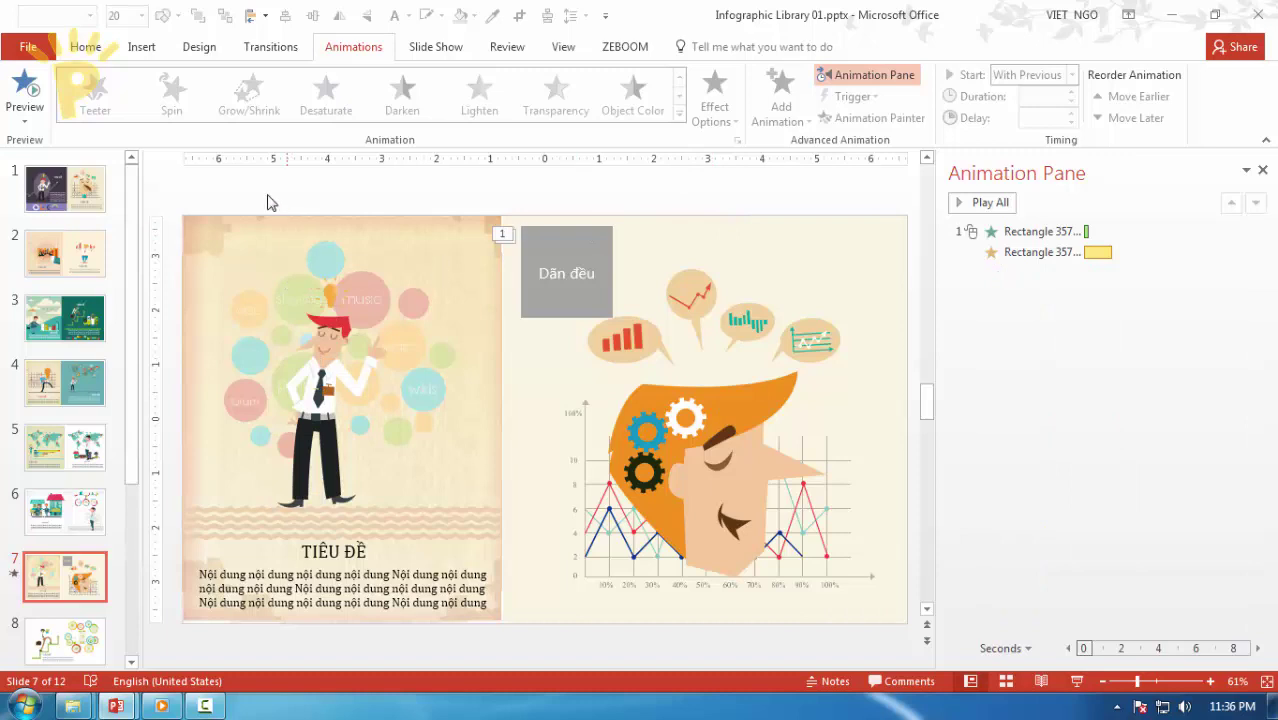
# Step: Select all pieces of the man illustration together with the grey Dãn đều box
pyautogui.moveTo(295, 305); pyautogui.dragTo(419, 540)
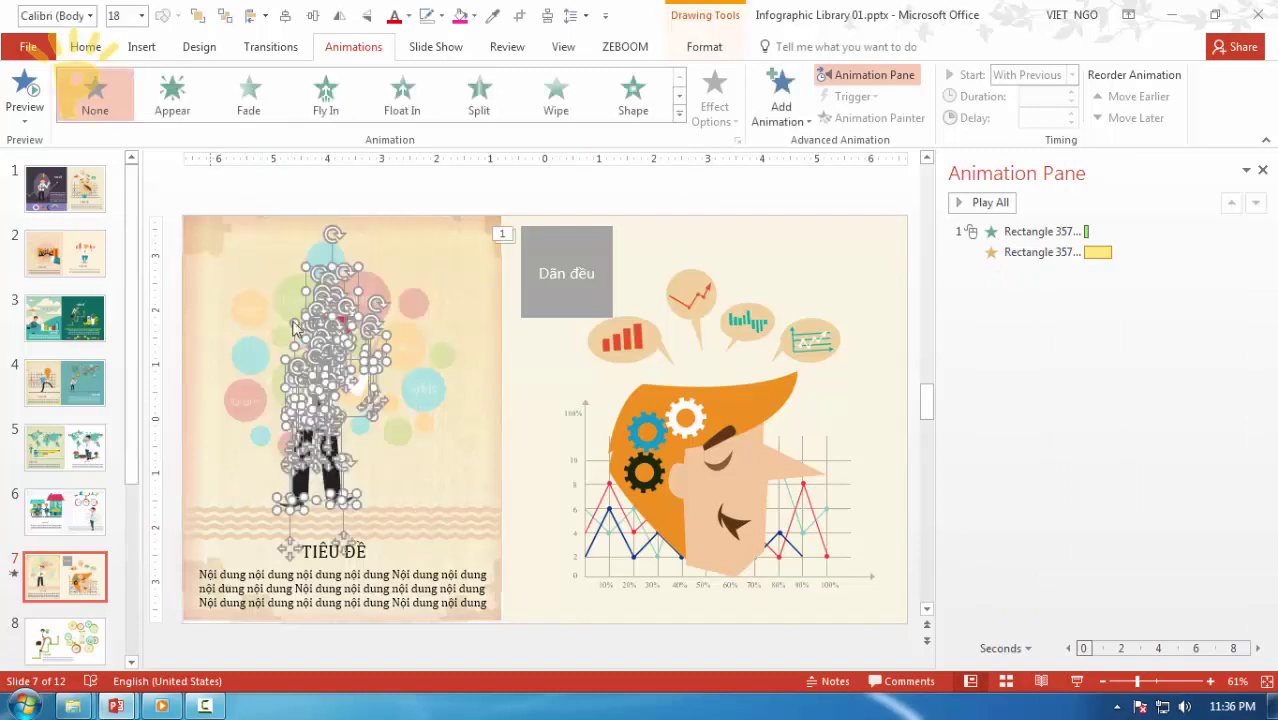
pyautogui.moveTo(209, 190)
pyautogui.mouseDown()
pyautogui.moveTo(448, 565)
pyautogui.moveTo(442, 537)
pyautogui.mouseUp()
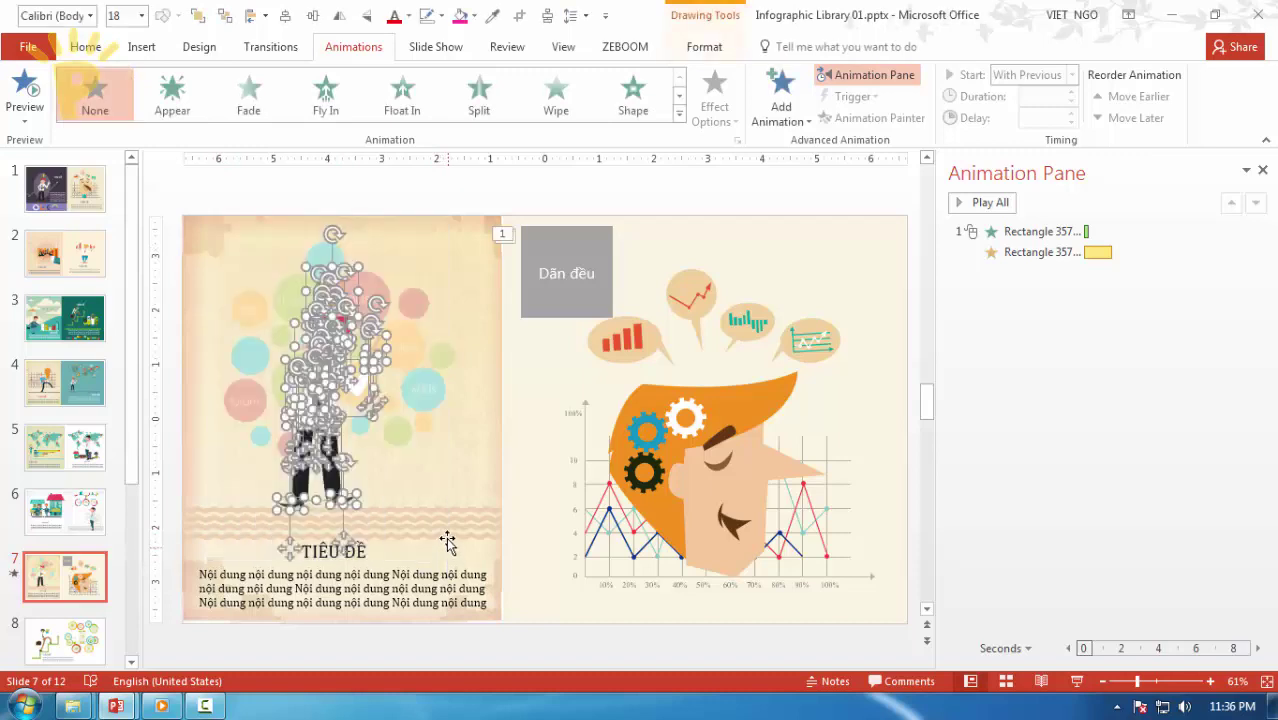
pyautogui.keyDown('shift'); pyautogui.click(552, 311); pyautogui.keyUp('shift')
pyautogui.click(624, 47)
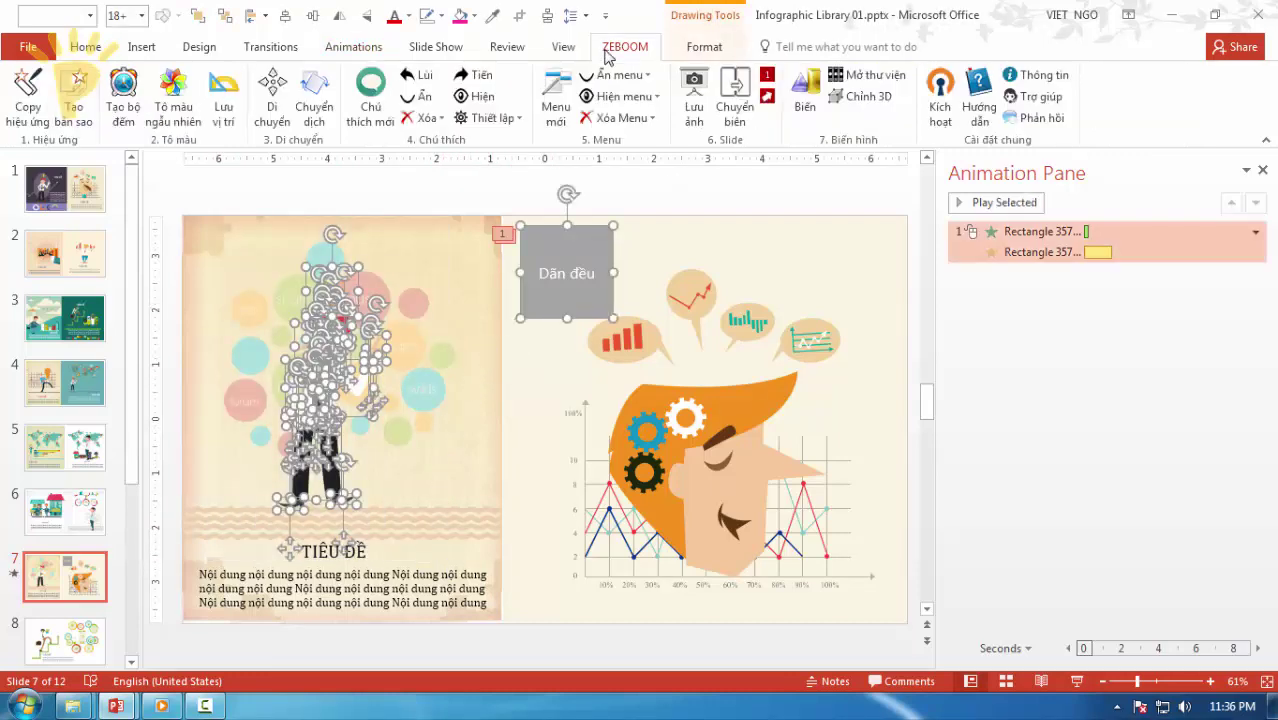
# Step: Copy the box's animation onto the pieces starting from Đối tượng thứ 2, then close the dialog
pyautogui.click(45, 112)
pyautogui.click(456, 352)
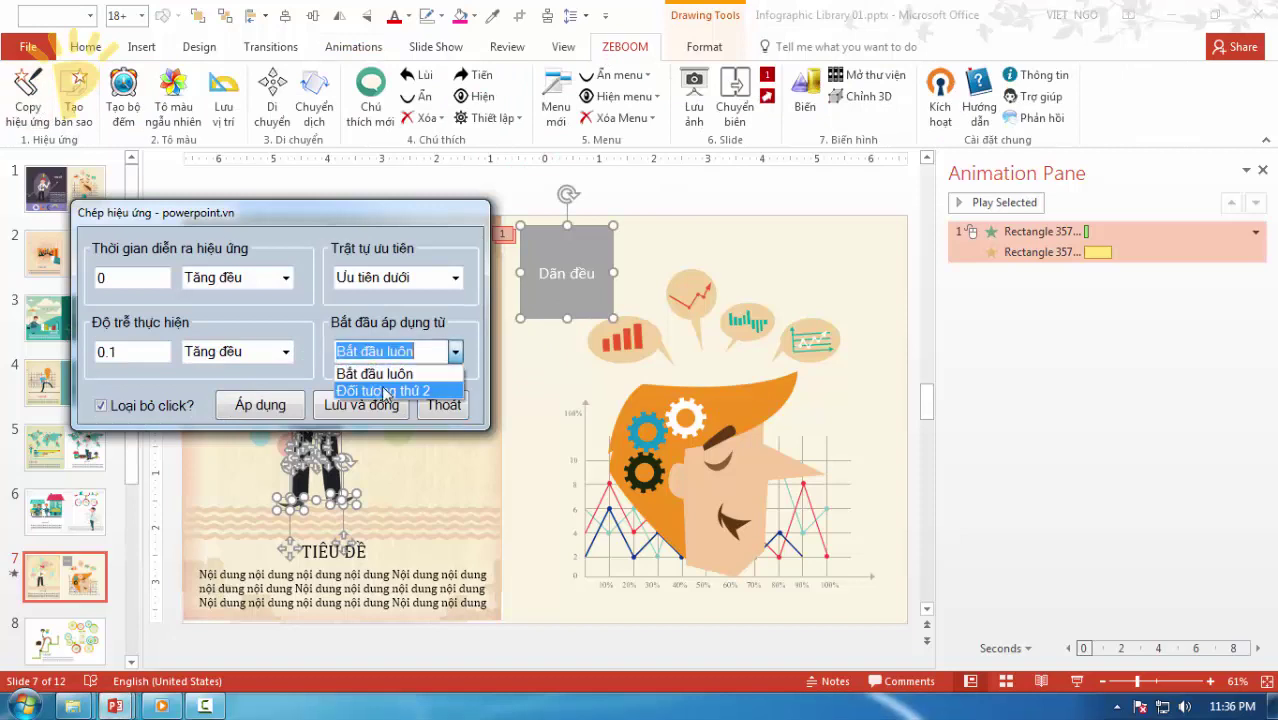
pyautogui.click(381, 392)
pyautogui.click(252, 406)
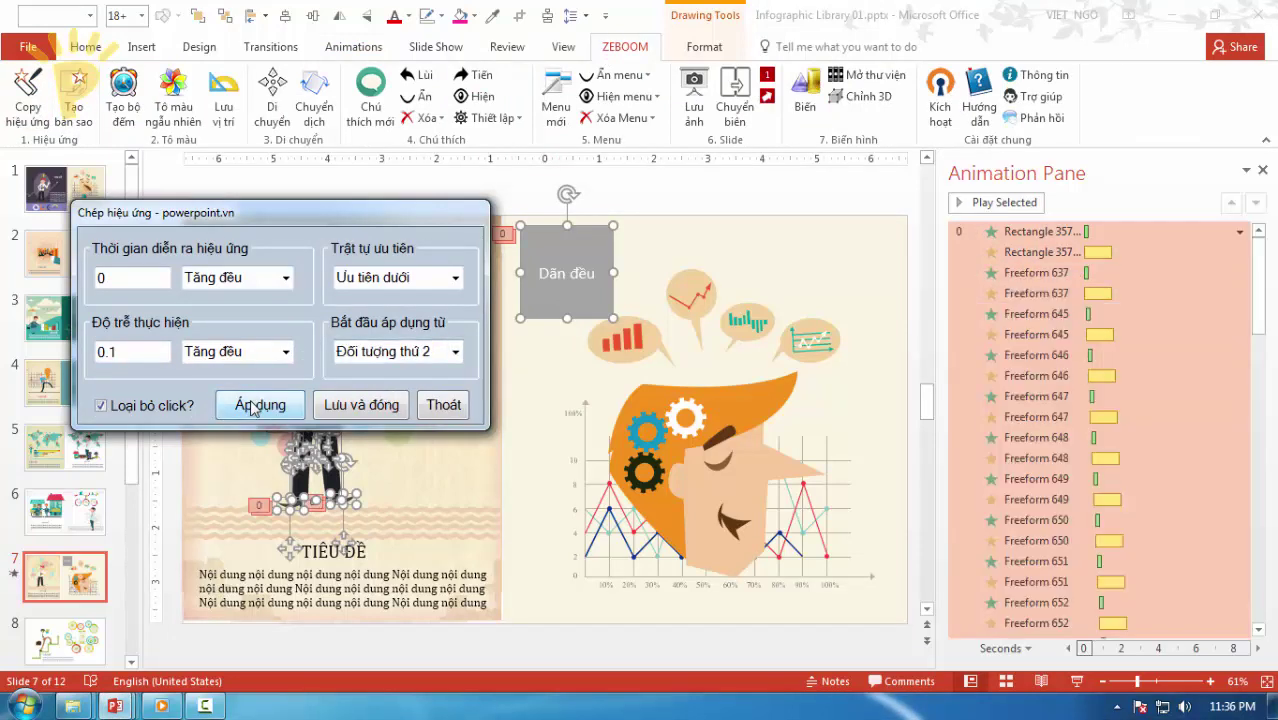
pyautogui.click(442, 405)
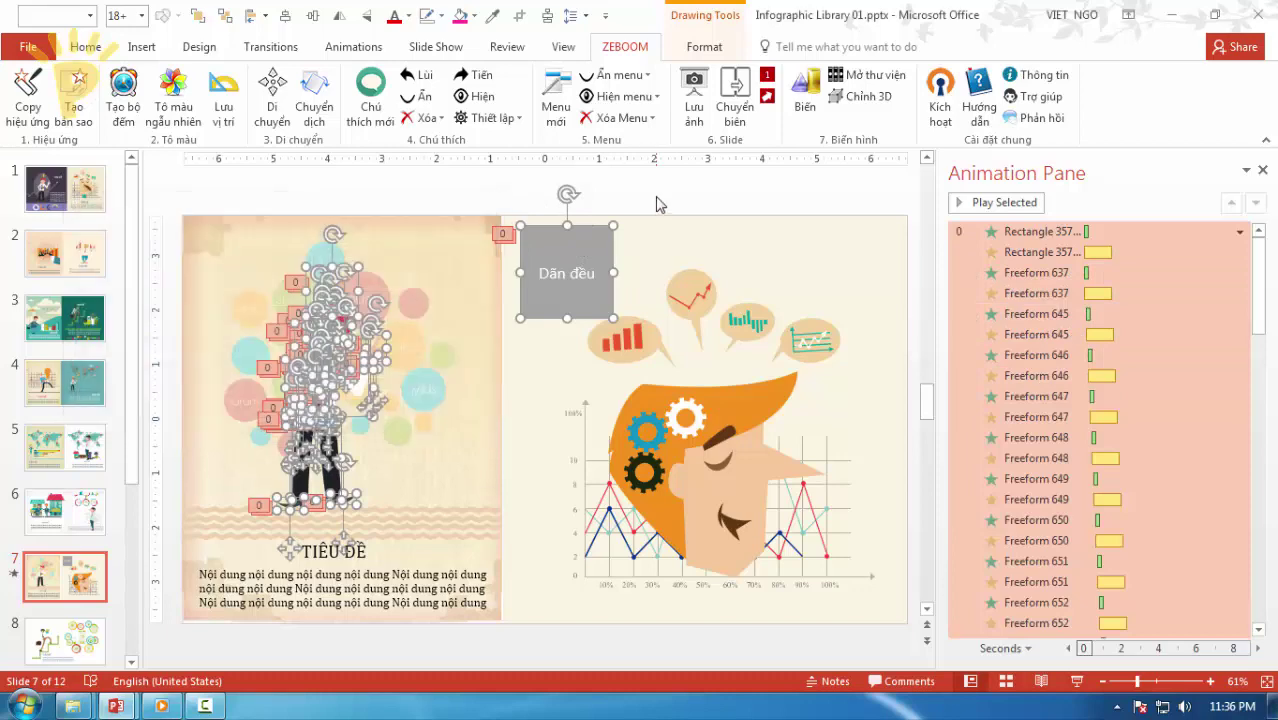
pyautogui.click(990, 231)
# Step: Review the animation entries, then delete the Dãn đều box with its animations
pyautogui.click(1012, 252)
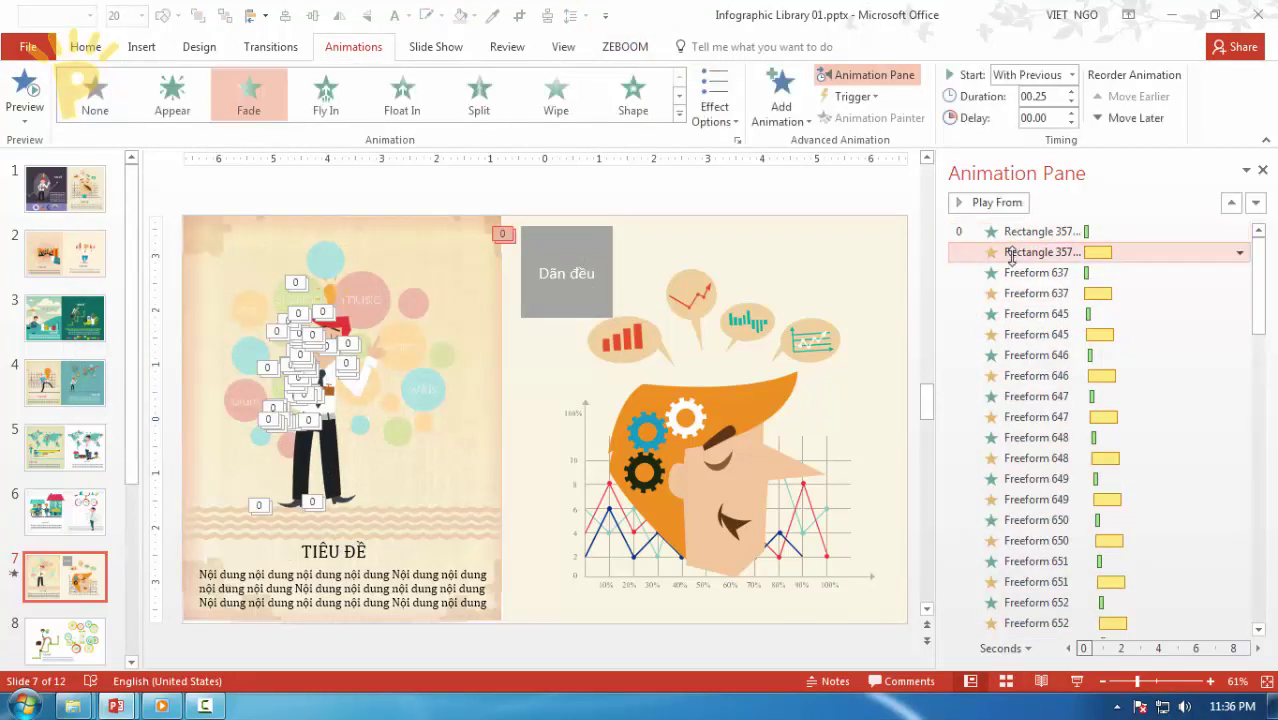
pyautogui.click(1020, 273)
pyautogui.click(1020, 293)
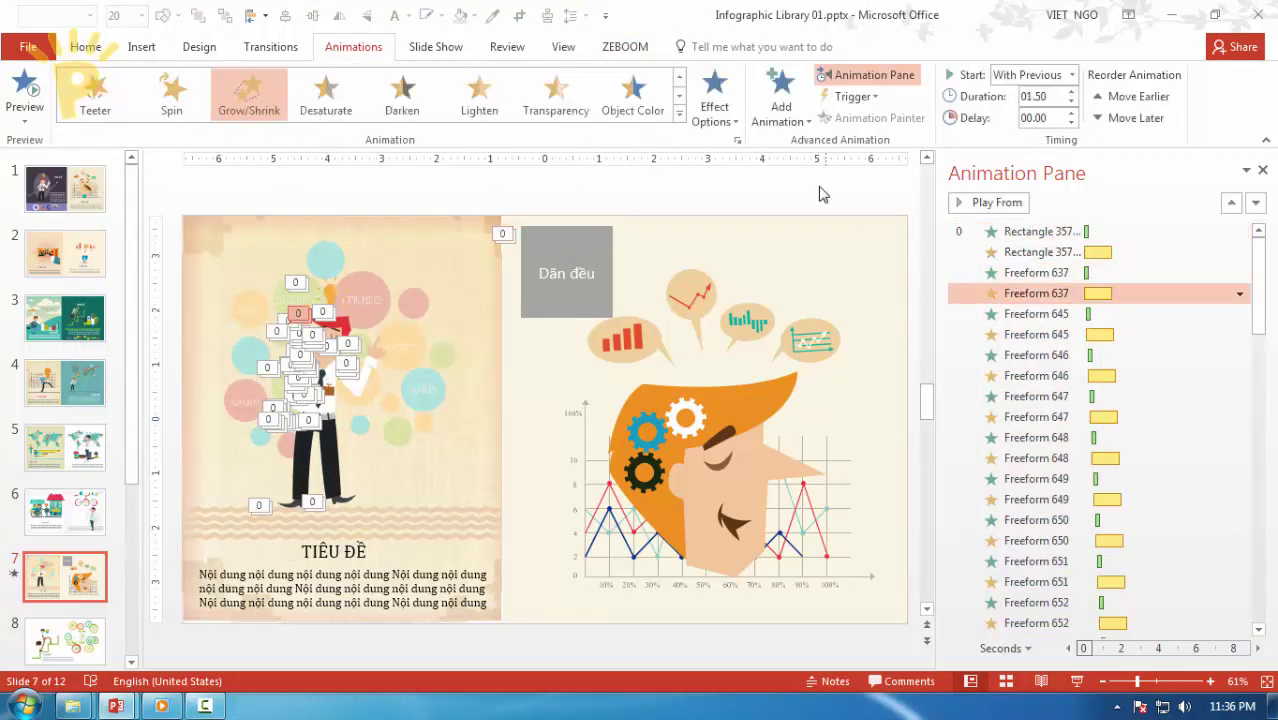
pyautogui.click(634, 266)
pyautogui.click(585, 262)
pyautogui.press('Delete')
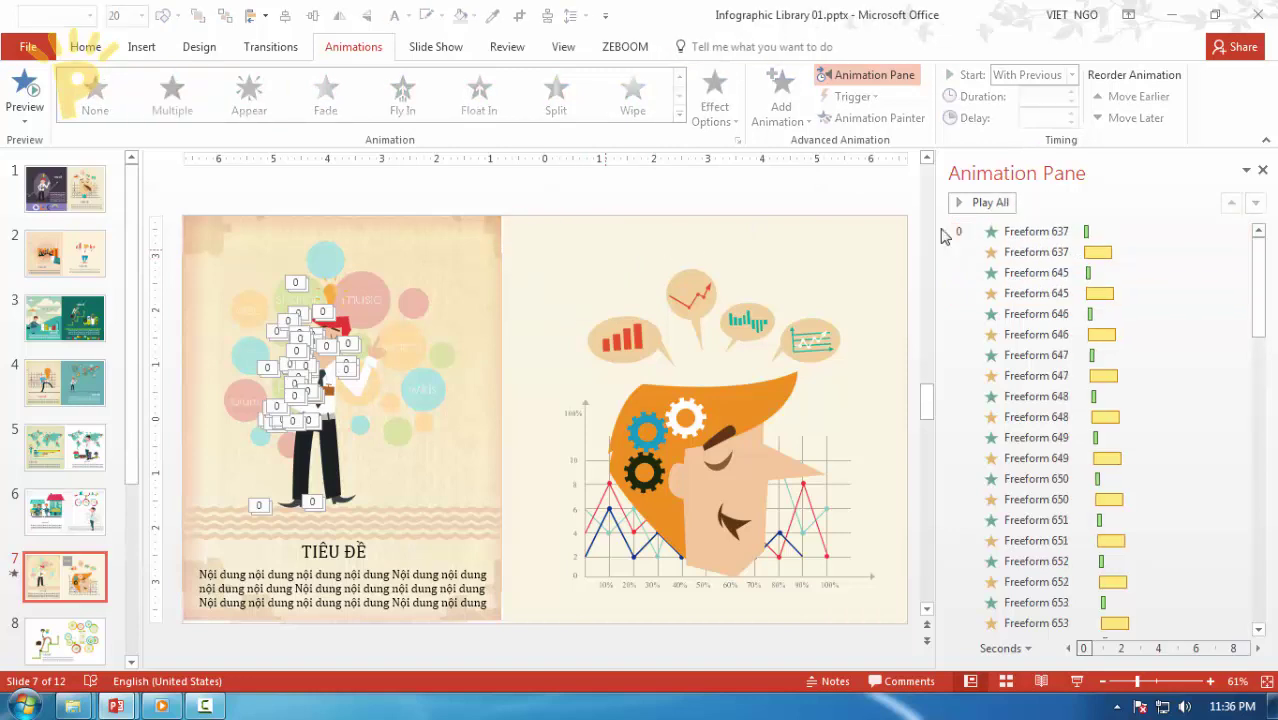
# Step: Preview the Freeform 637 animations from the pane, then paste the Dãn đều rectangle back
pyautogui.click(995, 250)
pyautogui.click(995, 248)
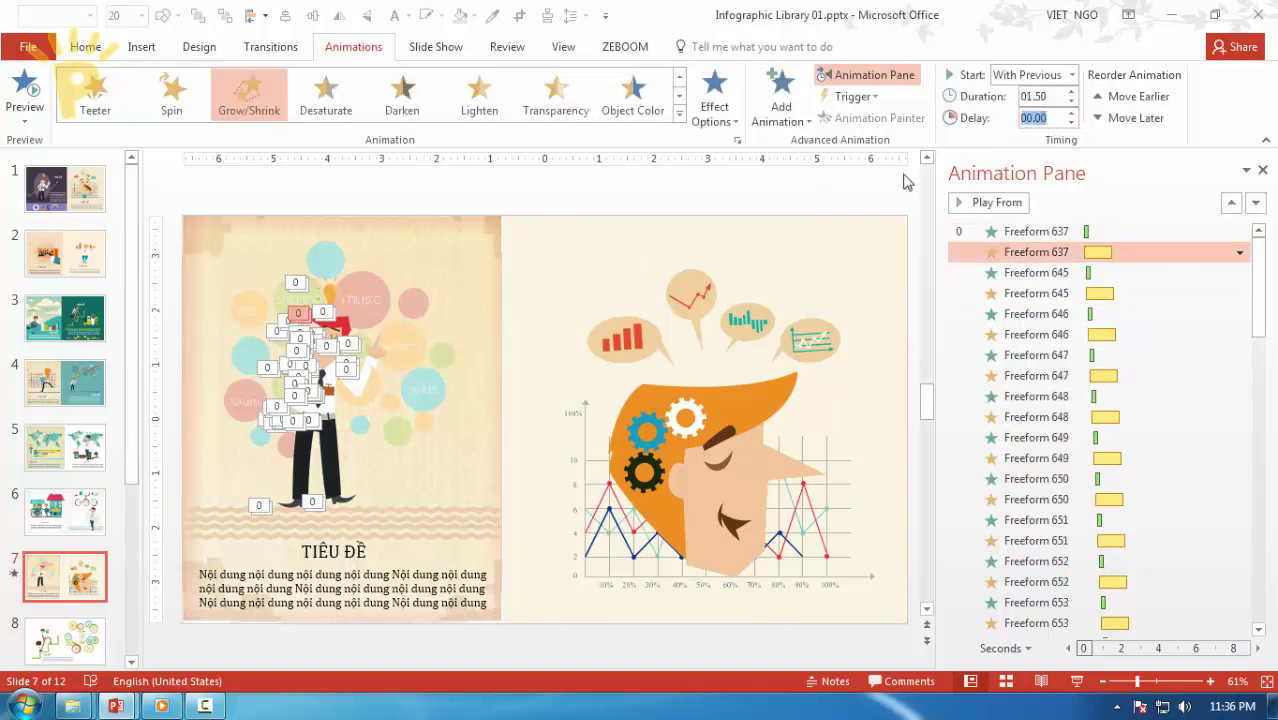
pyautogui.click(858, 194)
pyautogui.click(1036, 252)
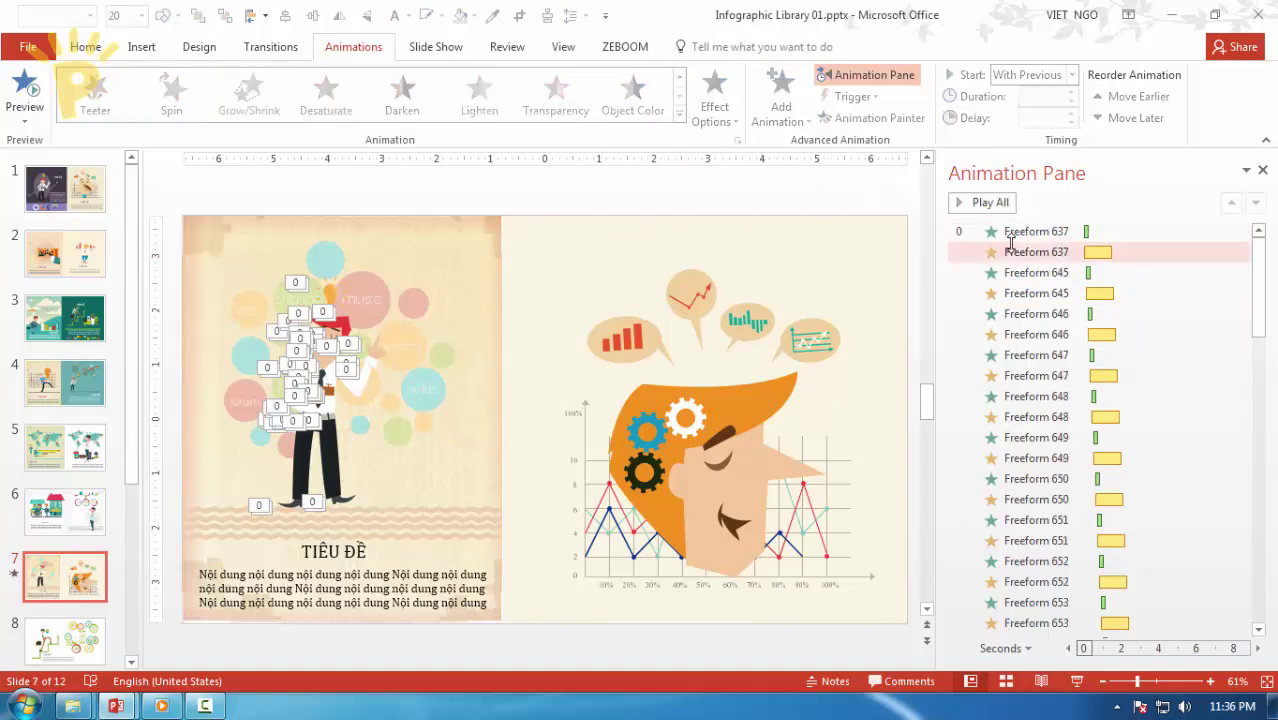
pyautogui.click(1036, 231)
pyautogui.click(985, 202)
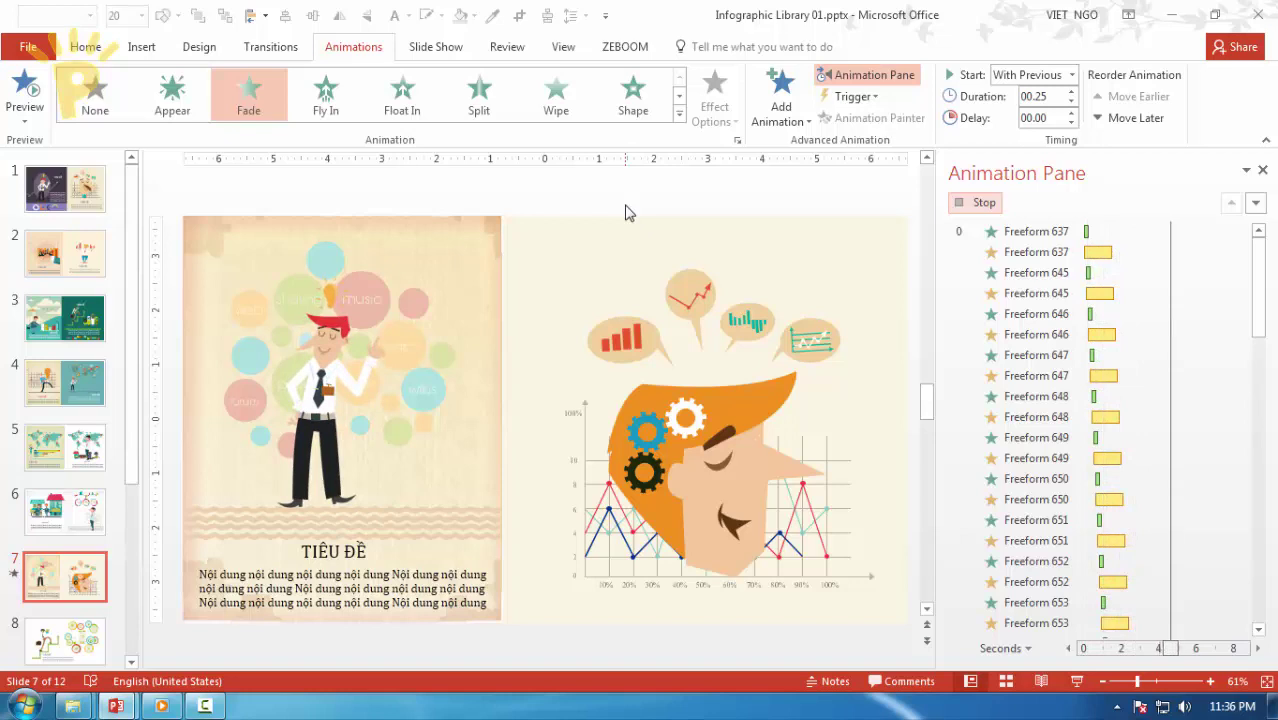
pyautogui.hotkey('ctrl', 'v')
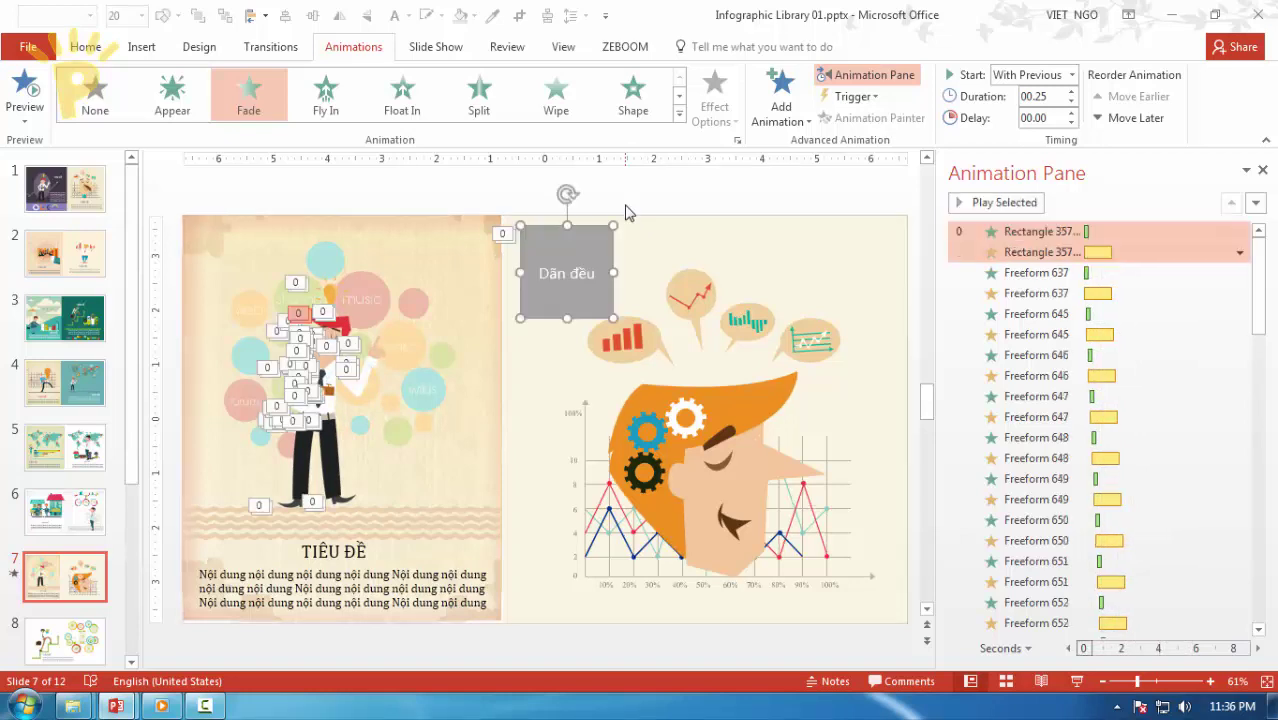
# Step: Select the bubble illustration, undo an accidental move, and ungroup it with Ctrl+Shift+G
pyautogui.click(405, 262)
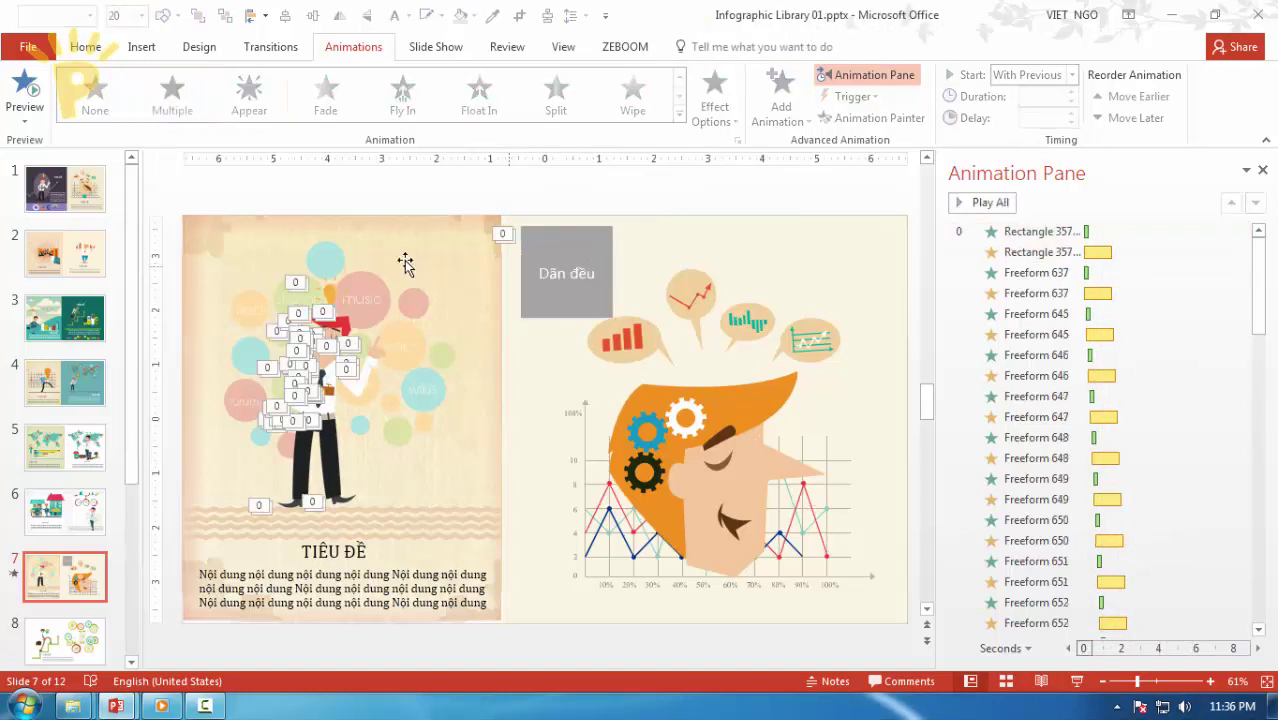
pyautogui.click(340, 261)
pyautogui.moveTo(358, 263); pyautogui.dragTo(389, 271)
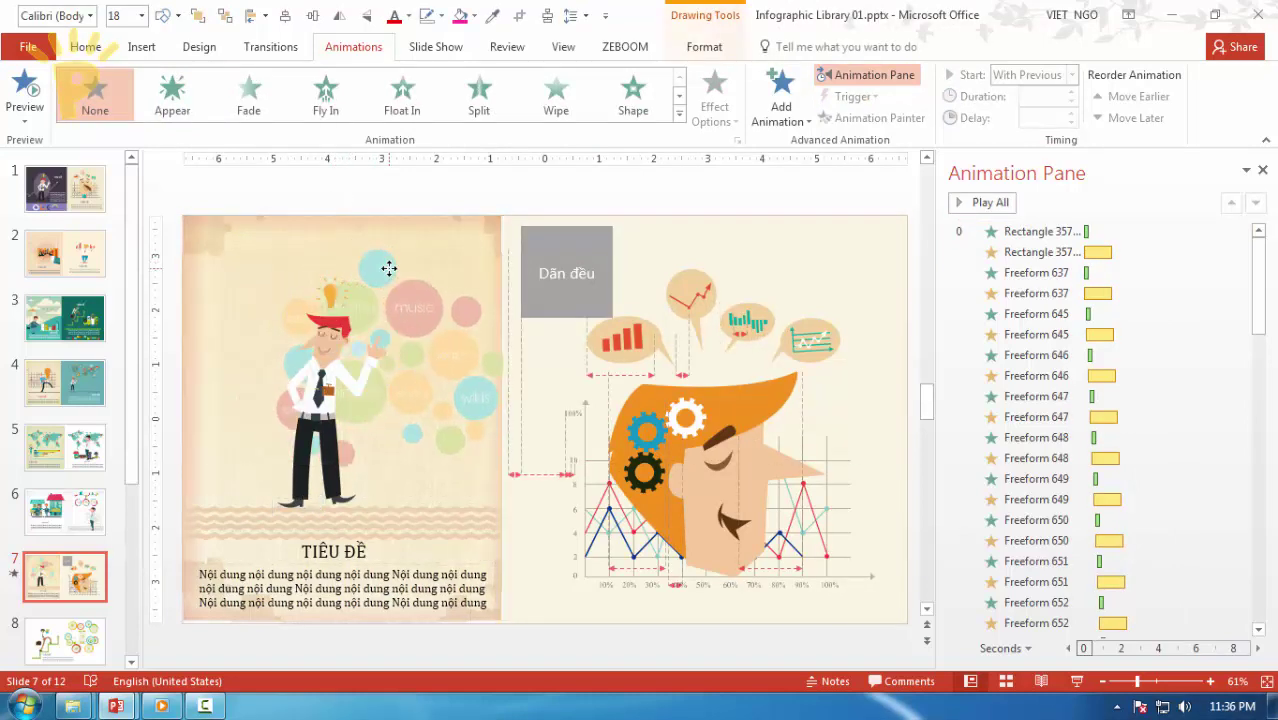
pyautogui.hotkey('ctrl', 'z')
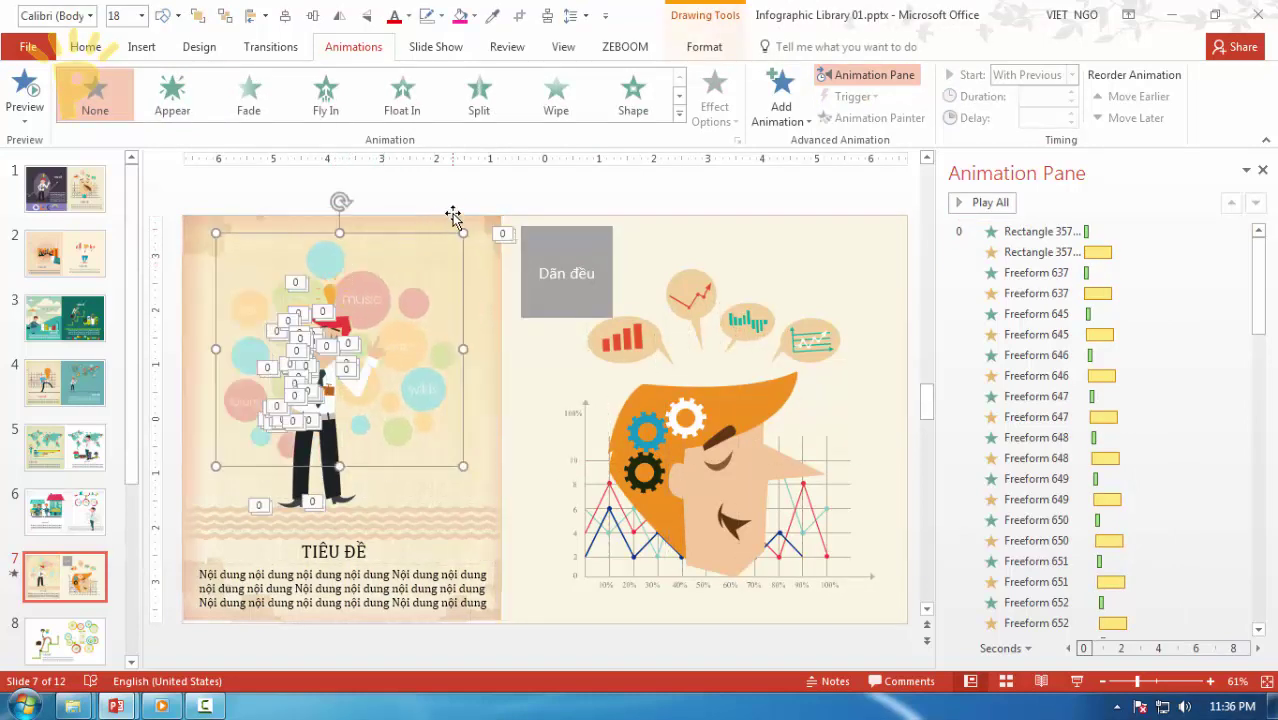
pyautogui.hotkey('ctrl', 'shift', 'g')
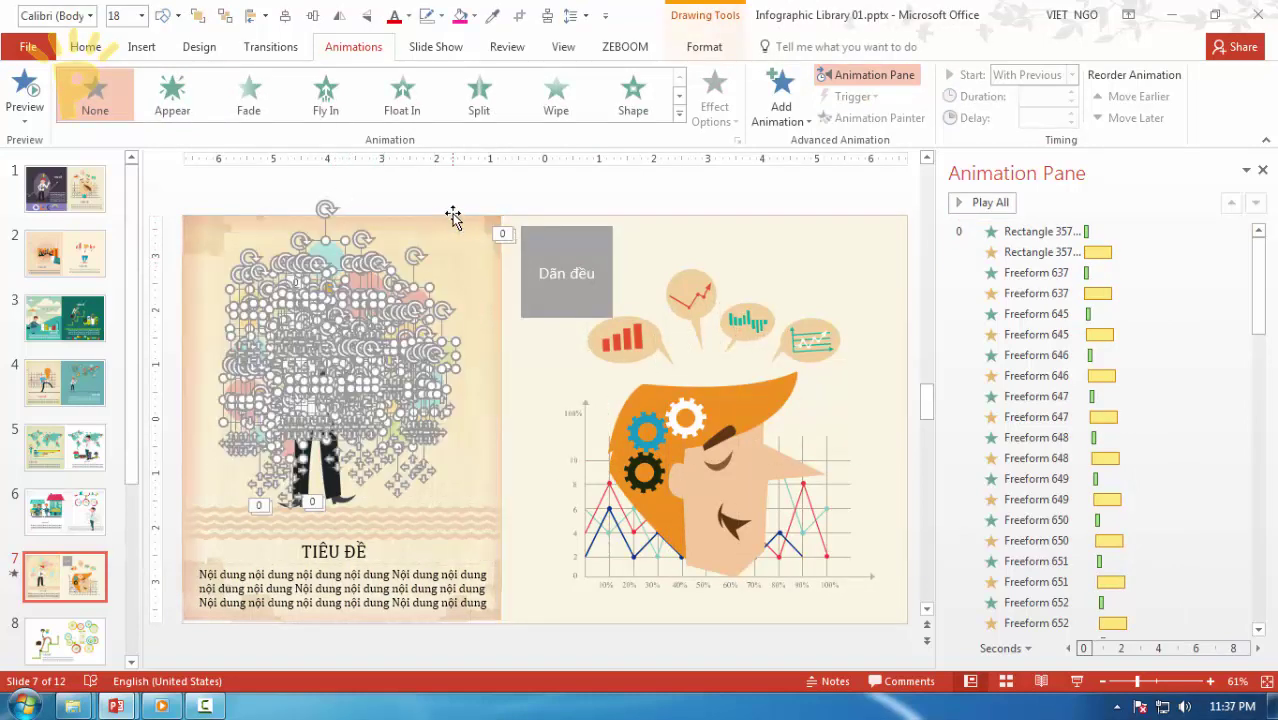
# Step: Copy the Dãn đều rectangle's animation onto the bubble shapes with 0.1 Tăng đều delay, then close the dialog
pyautogui.keyDown('shift'); pyautogui.click(535, 305); pyautogui.keyUp('shift')
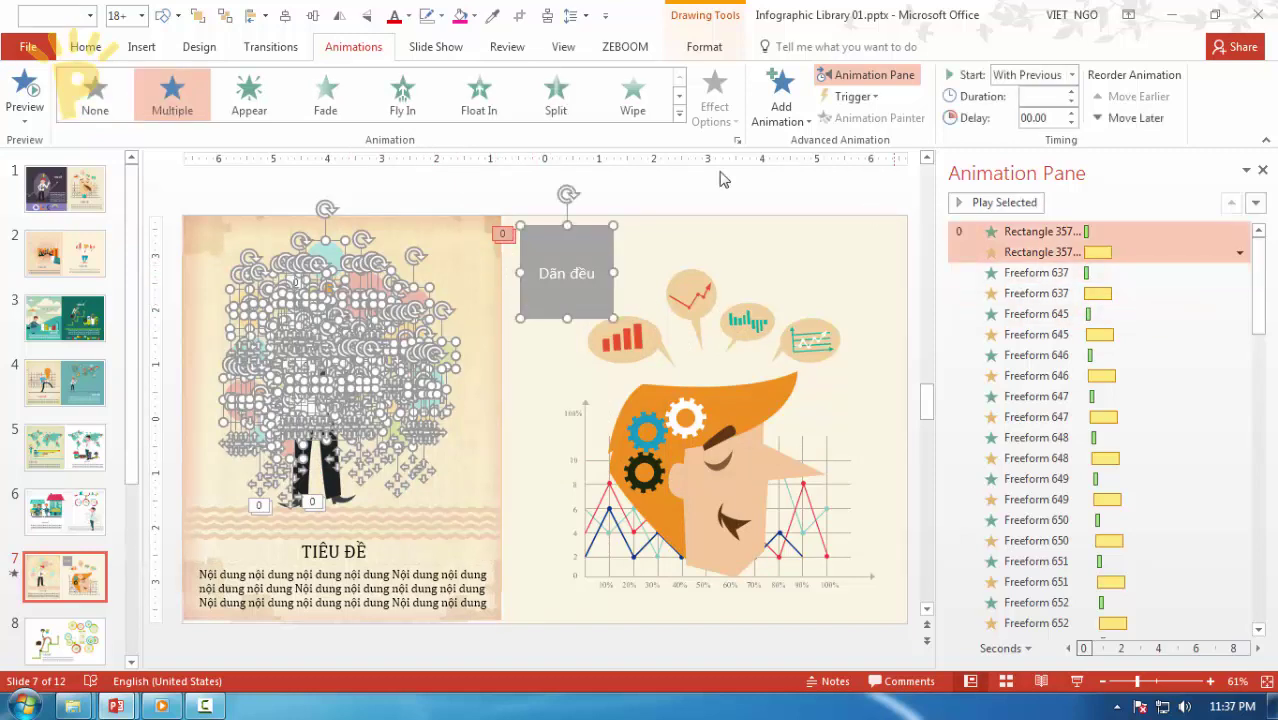
pyautogui.click(638, 48)
pyautogui.click(38, 84)
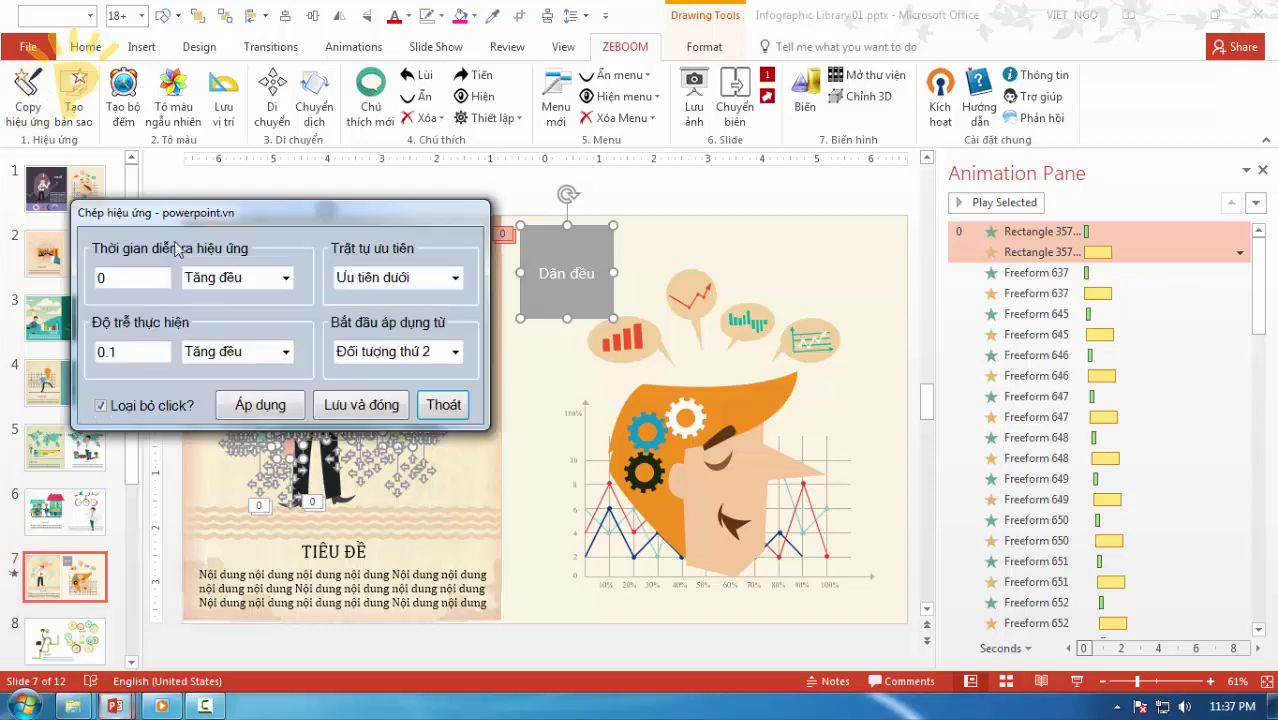
pyautogui.click(264, 408)
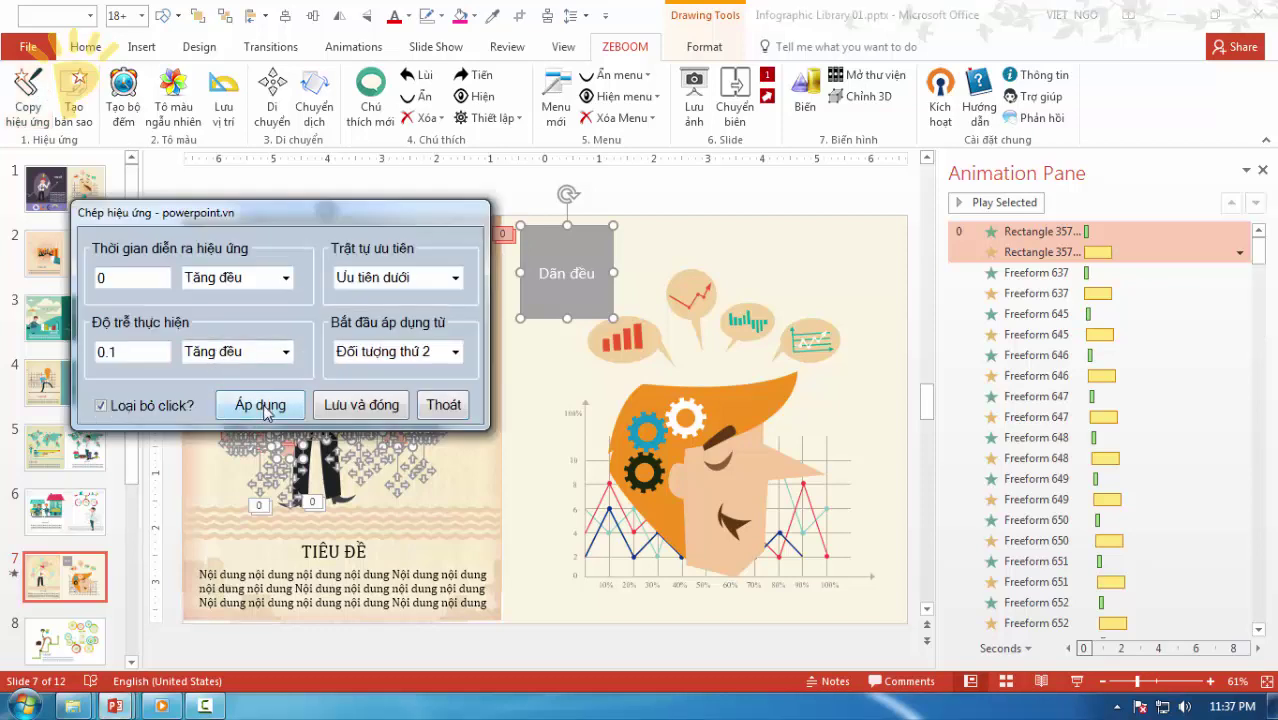
pyautogui.moveTo(1262, 258); pyautogui.dragTo(1262, 350)
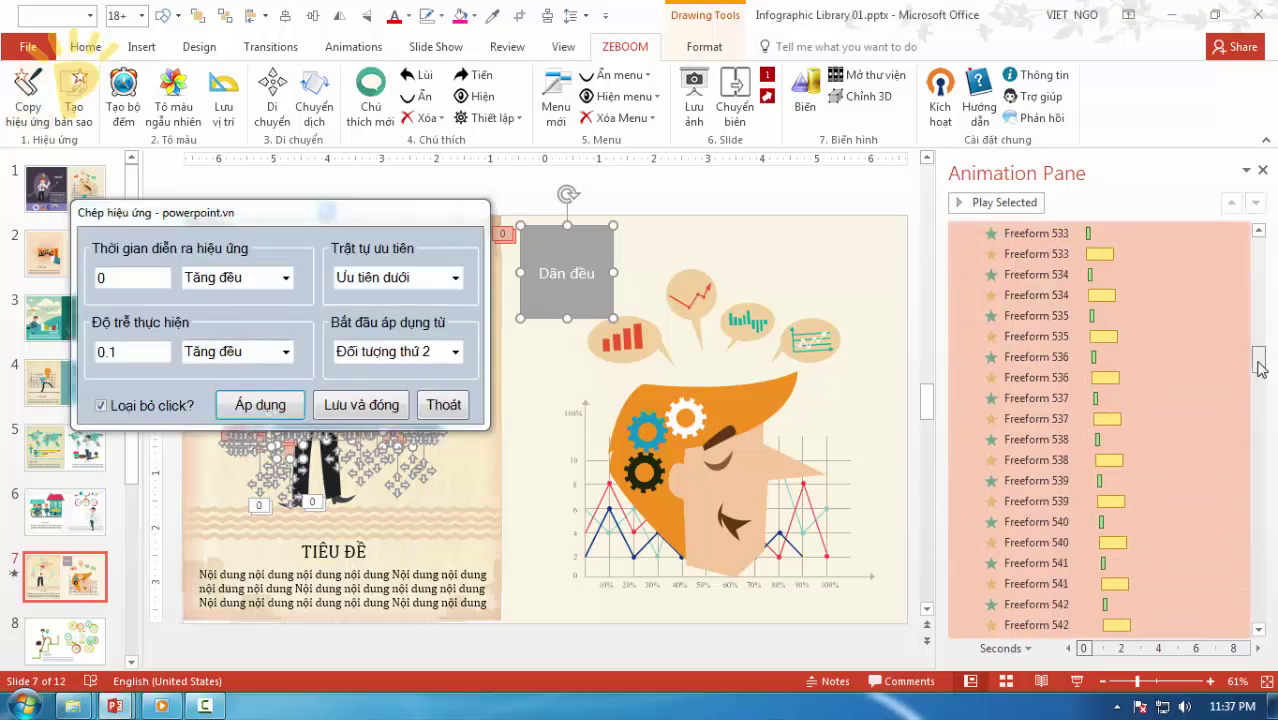
pyautogui.scroll(-1, 1262, 352)
pyautogui.scroll(-1, 1262, 352)
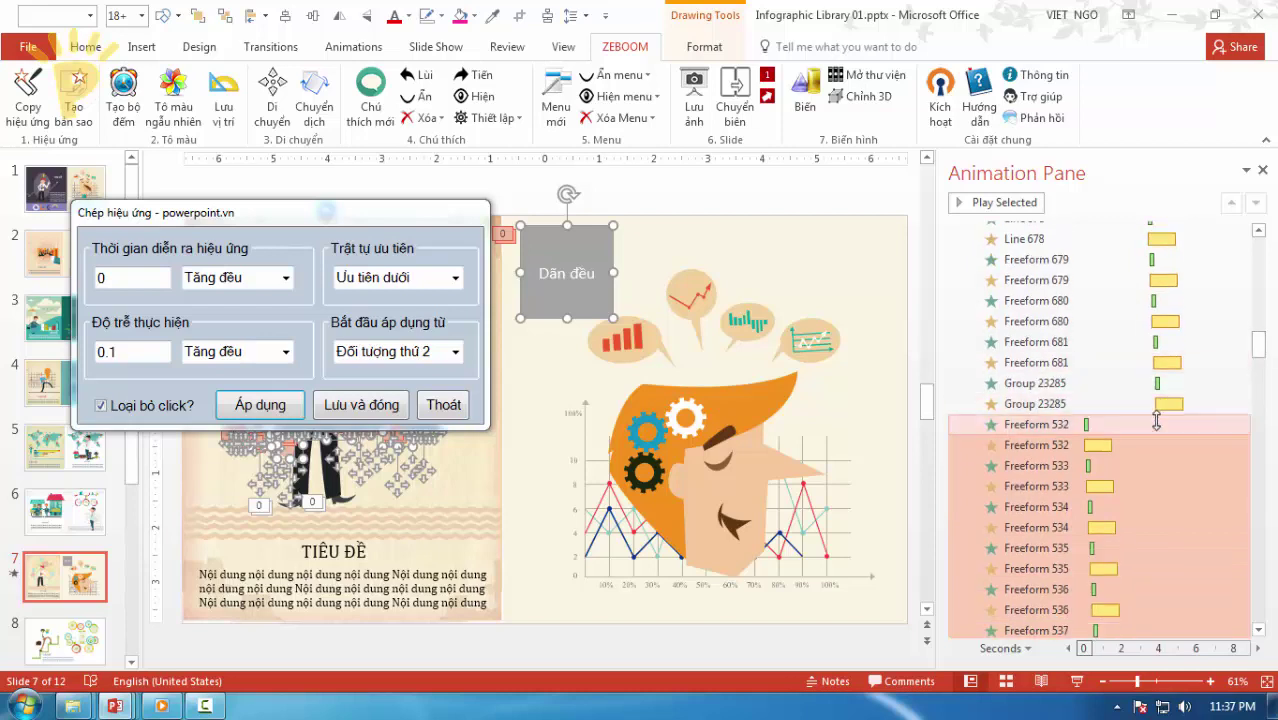
pyautogui.click(863, 196)
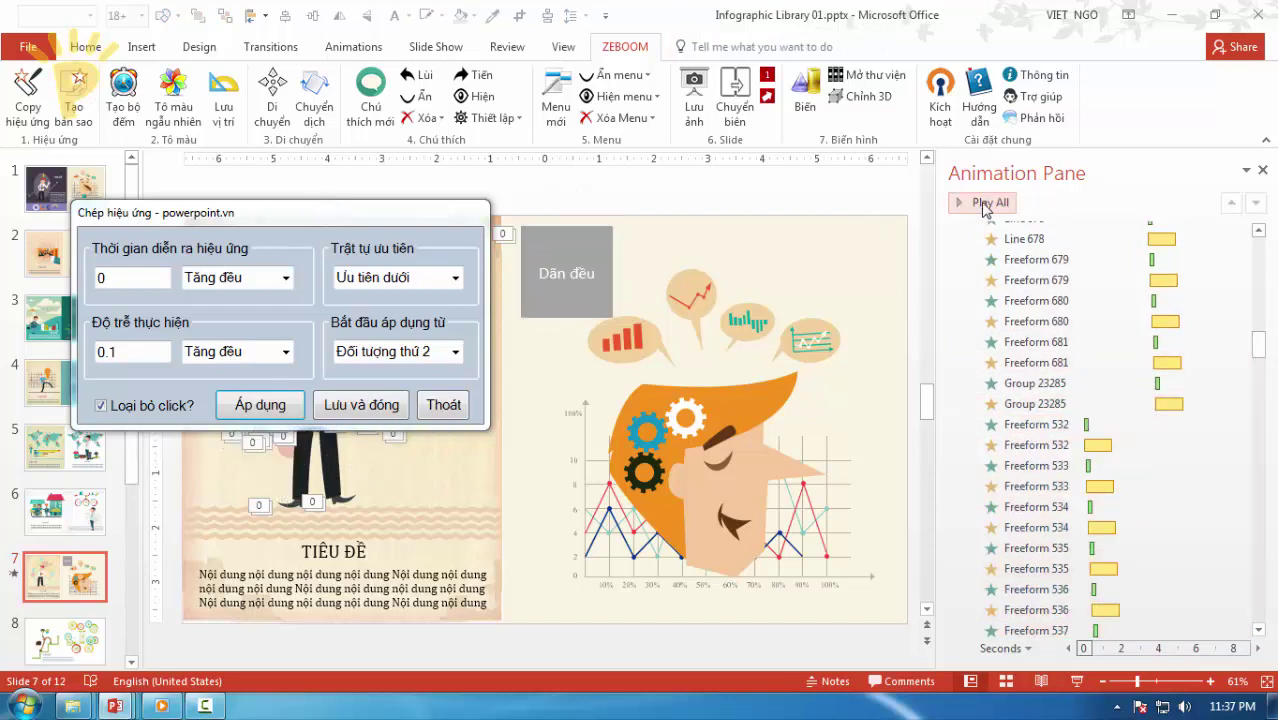
pyautogui.click(446, 406)
# Step: Preview the slide's animations and try selecting parts of the bubble illustration
pyautogui.click(980, 202)
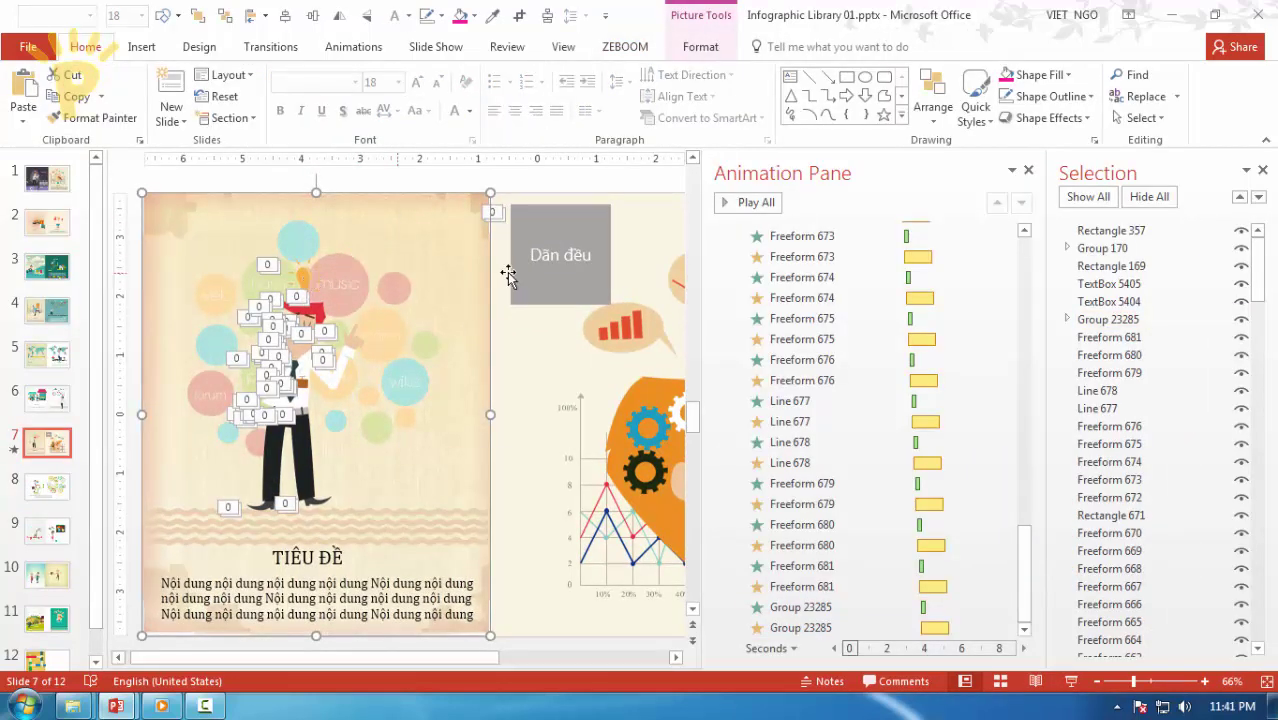
pyautogui.click(400, 283)
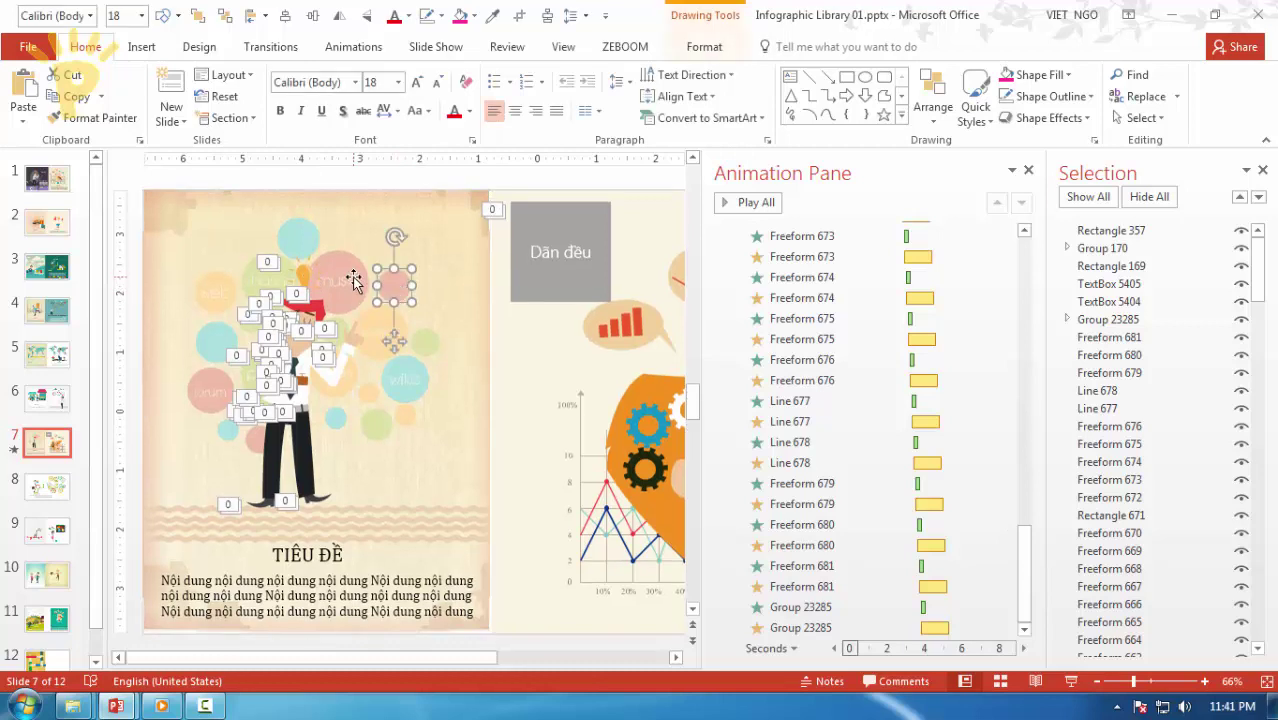
pyautogui.click(353, 279)
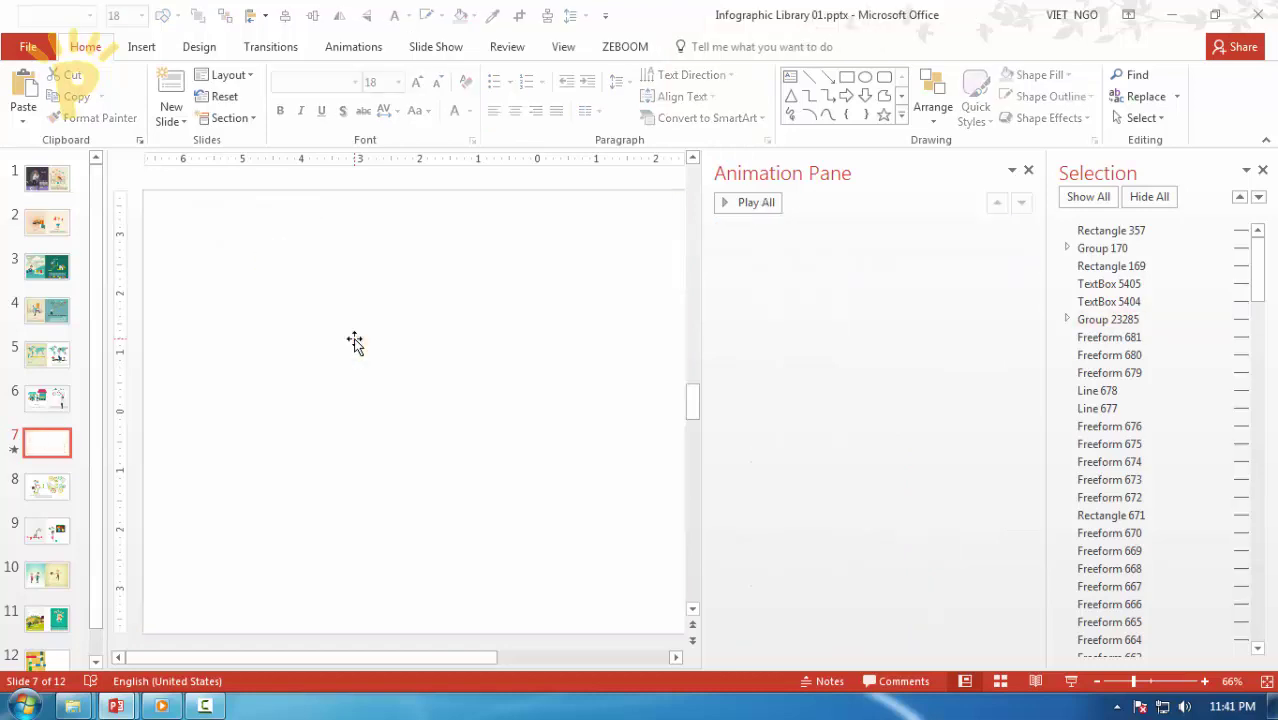
pyautogui.hotkey('ctrl', 'z')
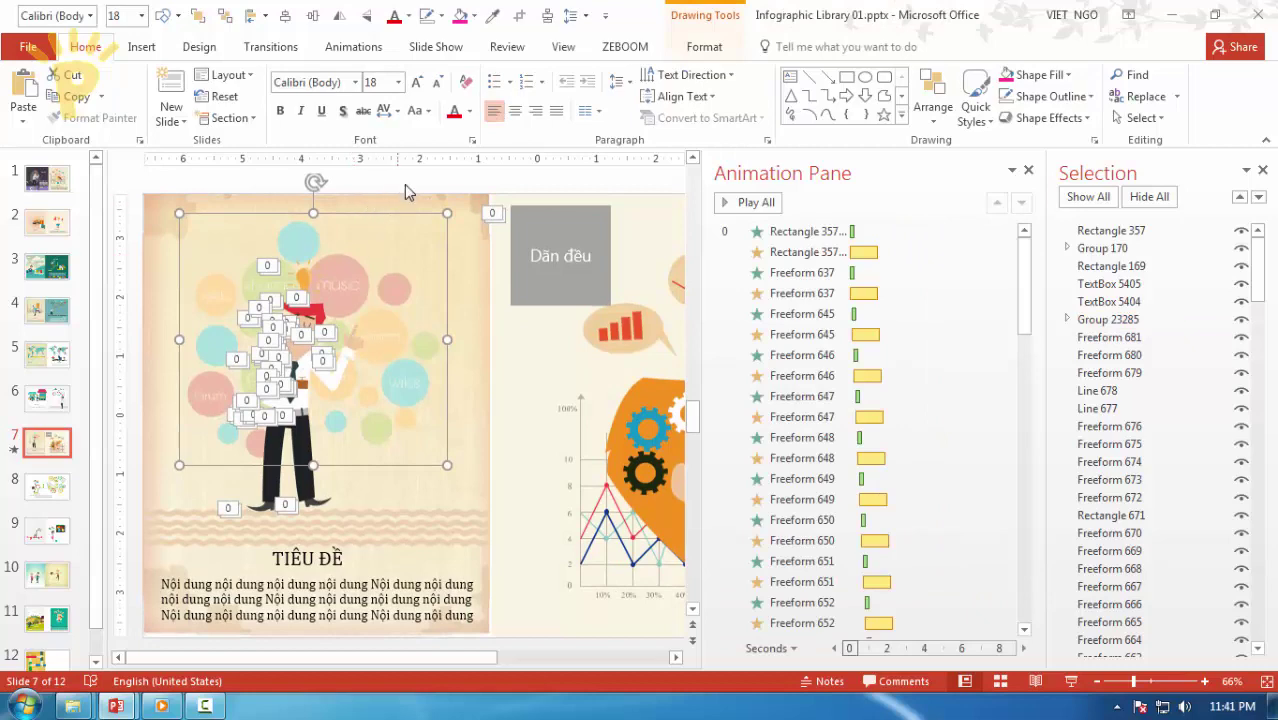
pyautogui.hotkey('ctrl', 'z')
# Step: Ungroup the bubble illustration and add Group 23285 to the selection of its shapes
pyautogui.click(307, 278)
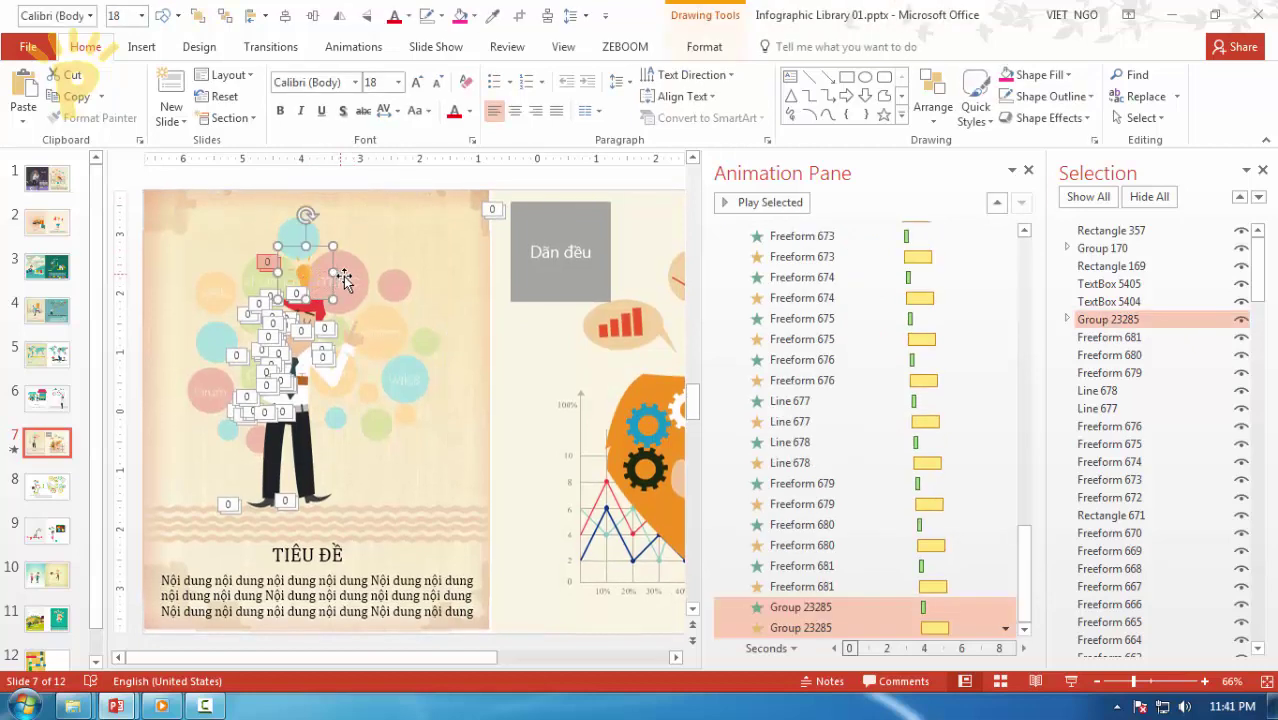
pyautogui.hotkey('ctrl', 'z')
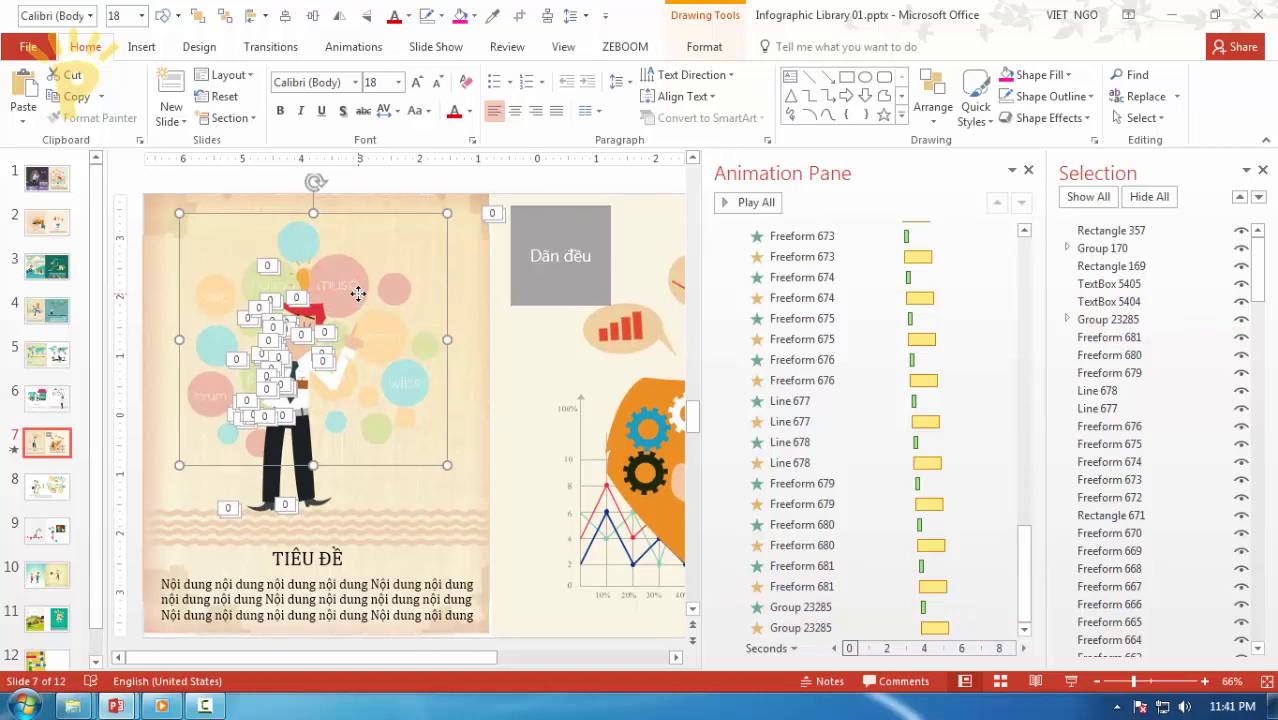
pyautogui.hotkey('ctrl', 'shift', 'g')
pyautogui.scroll(6, 307, 305)
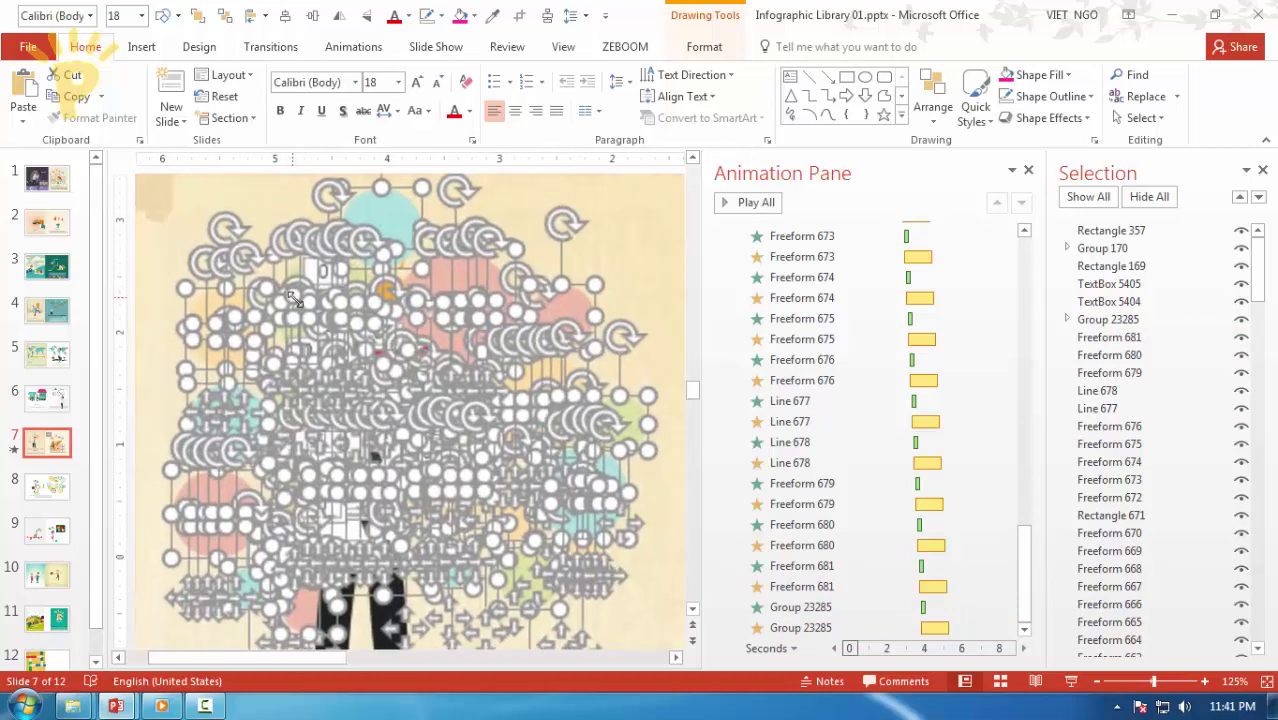
pyautogui.click(407, 290)
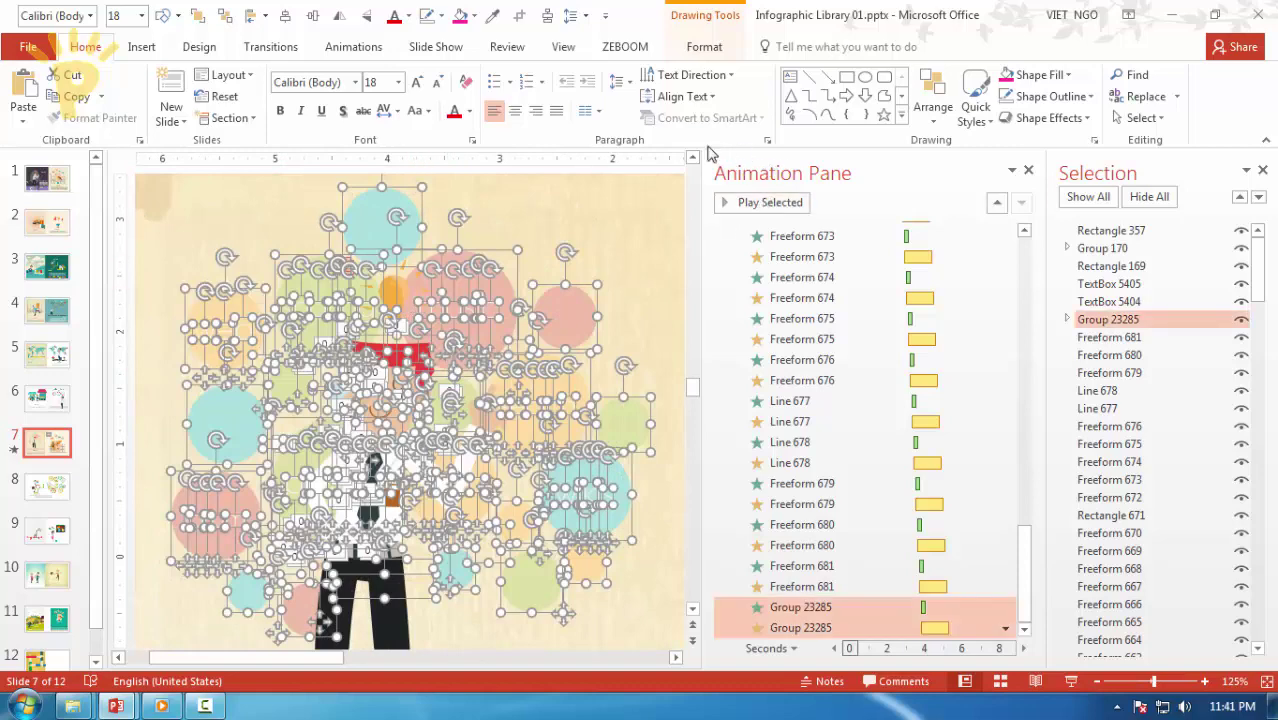
pyautogui.click(624, 47)
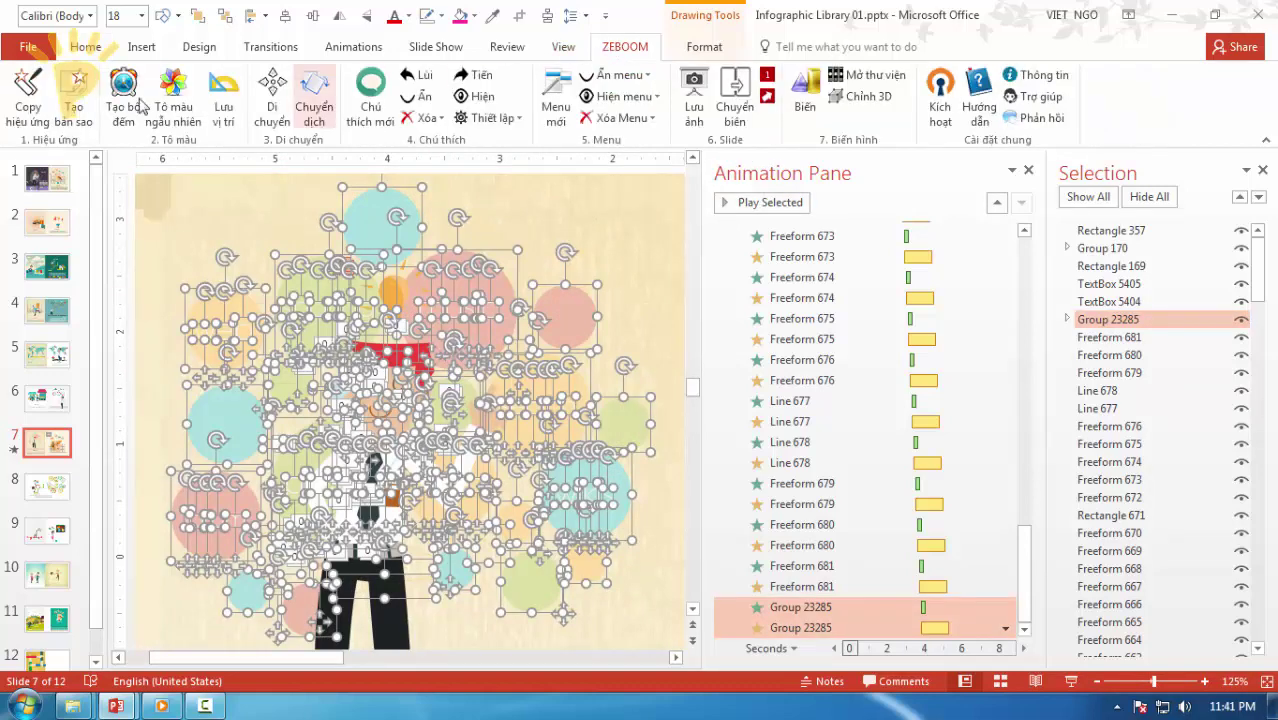
# Step: Copy Group 23285's animation onto all bubble shapes via Copy hiệu ứng, then close the dialog and Selection Pane
pyautogui.click(28, 95)
pyautogui.click(264, 404)
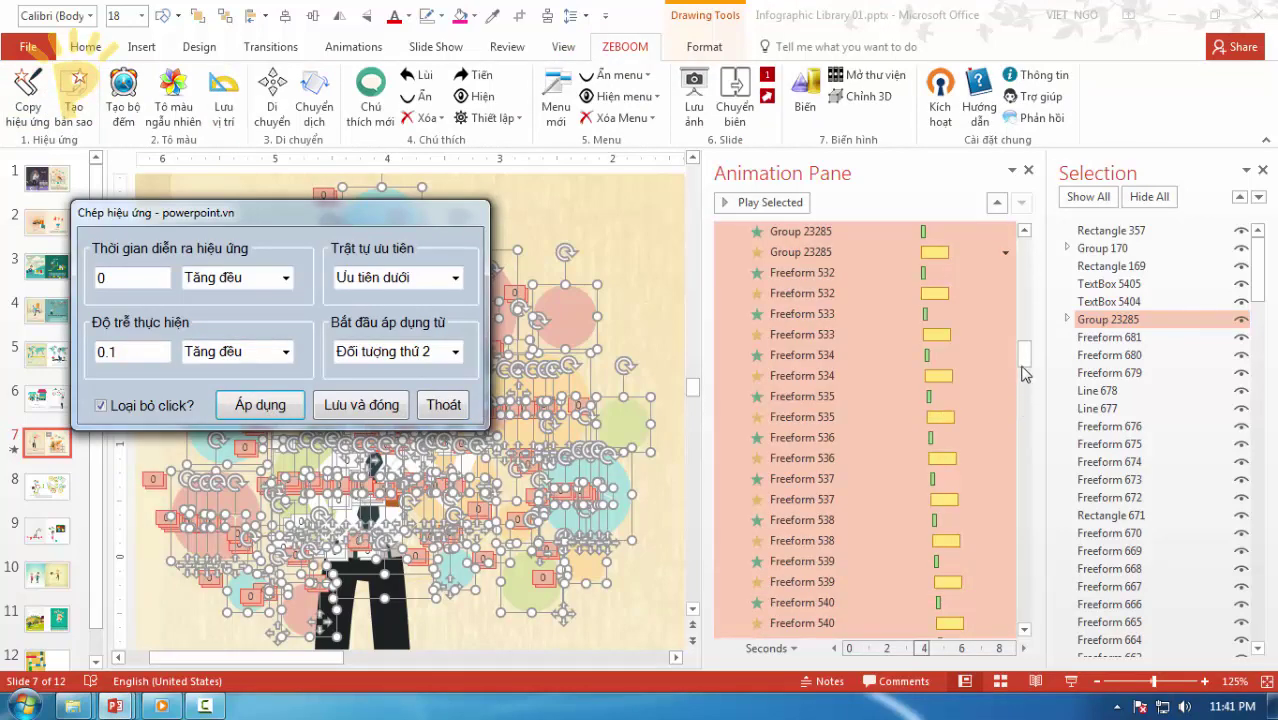
pyautogui.moveTo(1024, 355); pyautogui.dragTo(1024, 336)
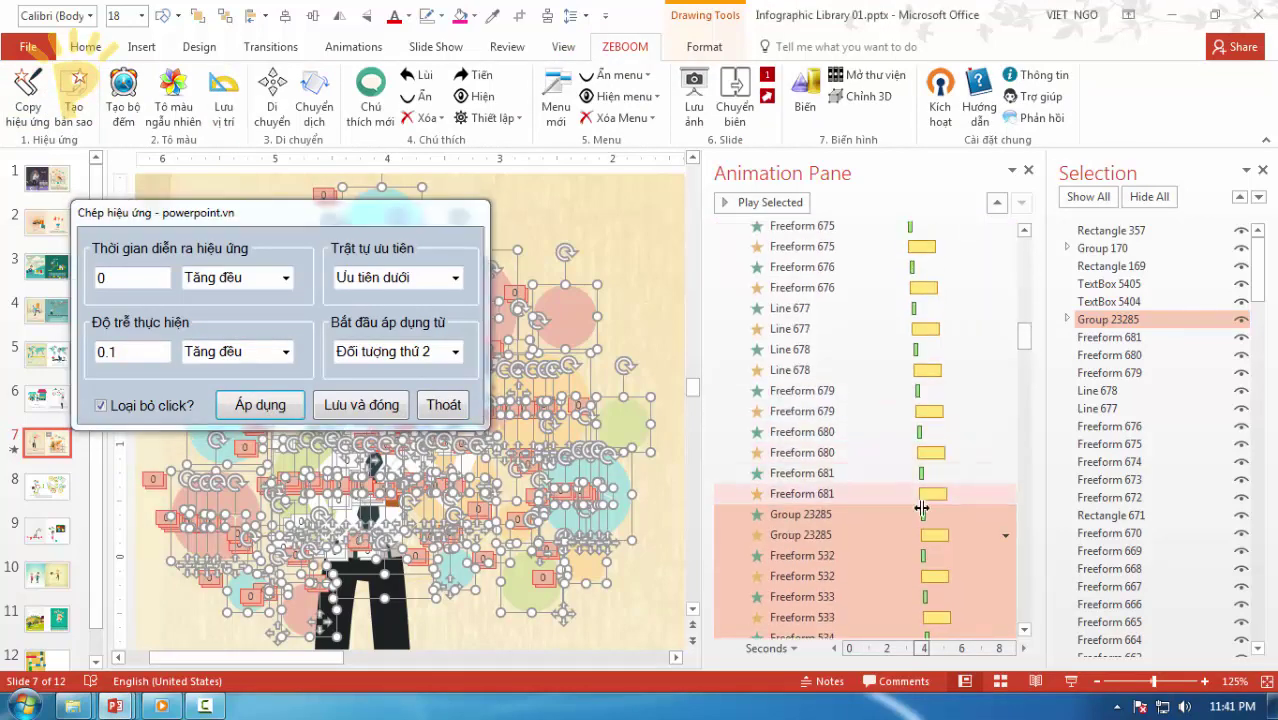
pyautogui.click(445, 405)
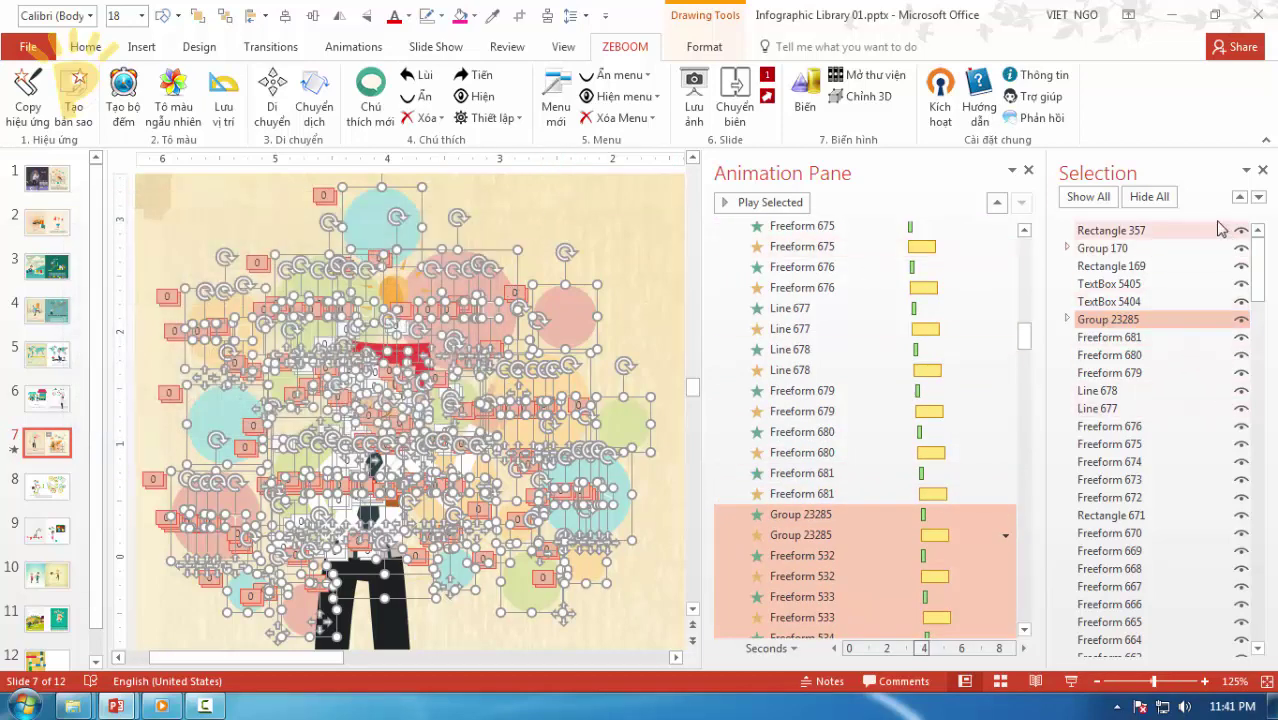
pyautogui.click(1263, 171)
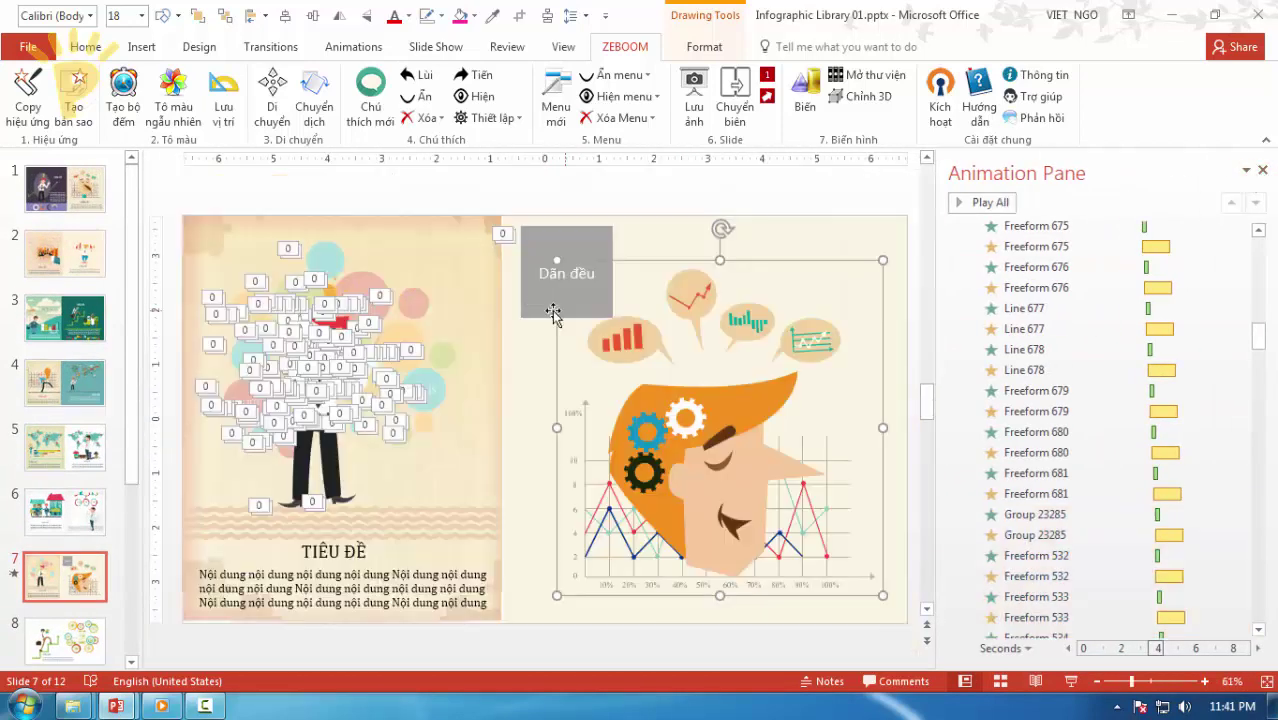
# Step: Delete the grey Dãn đều rectangle and play all of slide 7's animations
pyautogui.click(534, 305)
pyautogui.press('Delete')
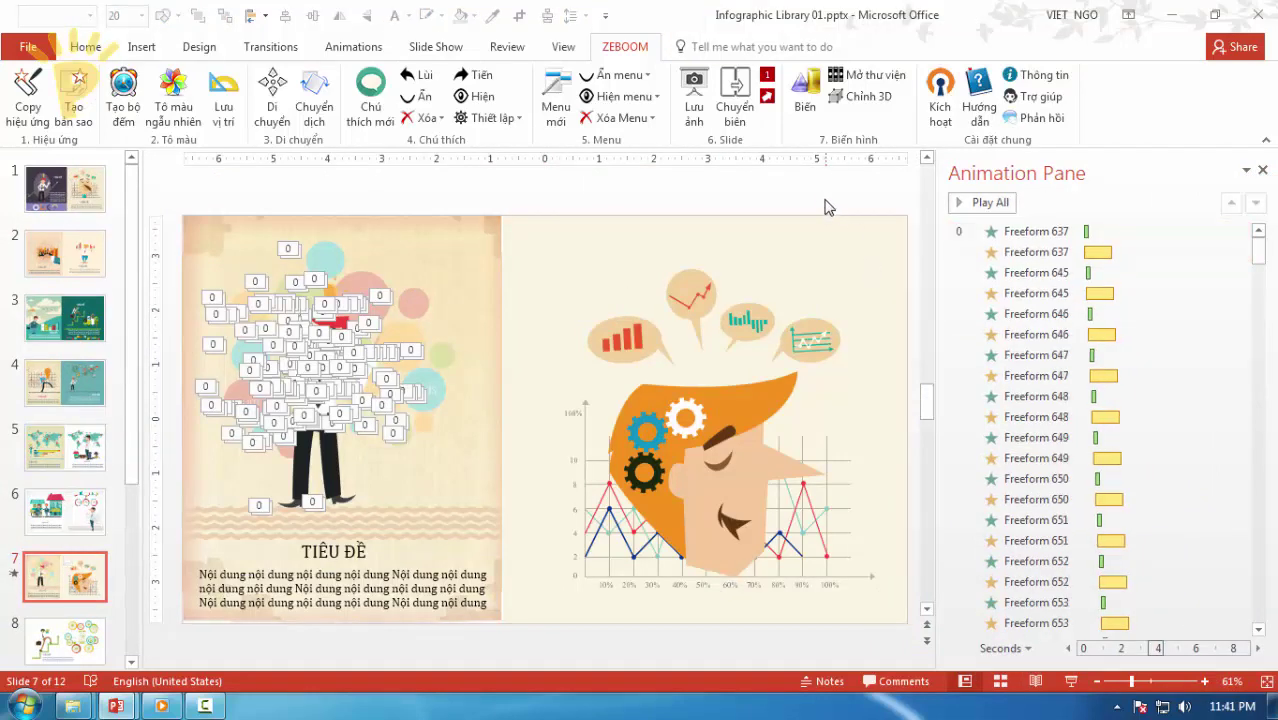
pyautogui.click(963, 203)
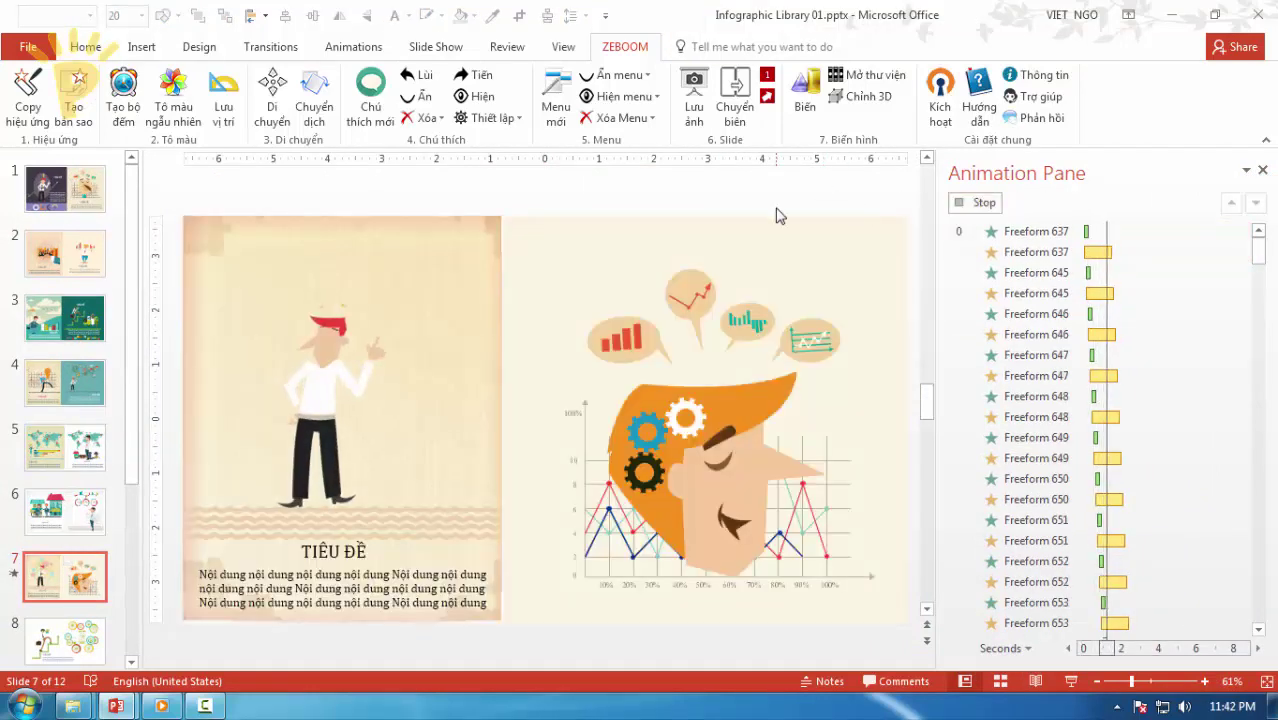